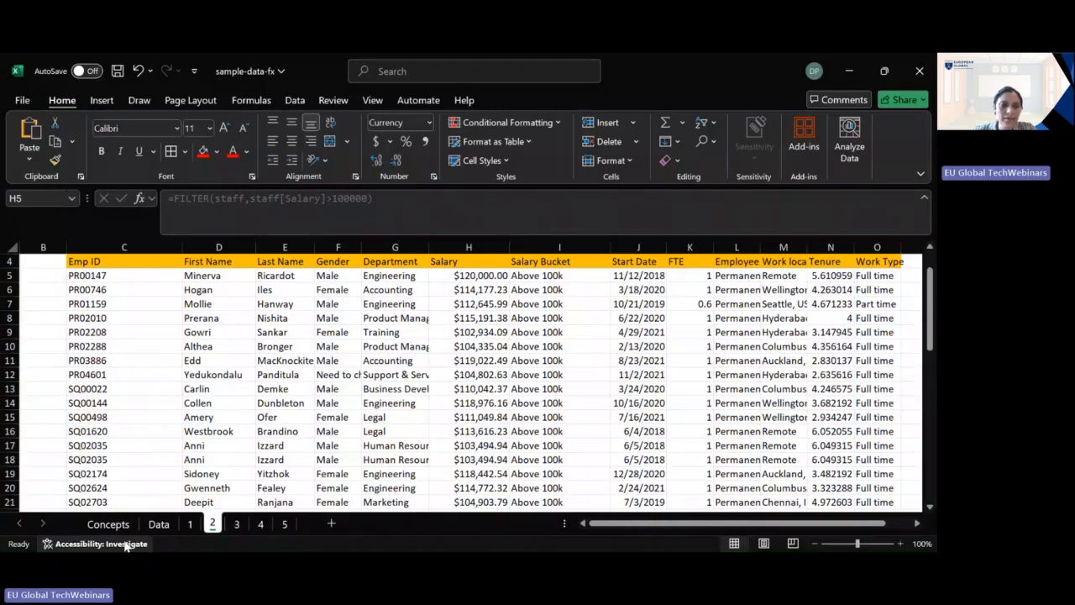
- Review the business questions and staff data, and examine the headcount, average salary and permanent employee formulas on sheet 1
{"action": "left_click", "coordinate": [109, 524]}
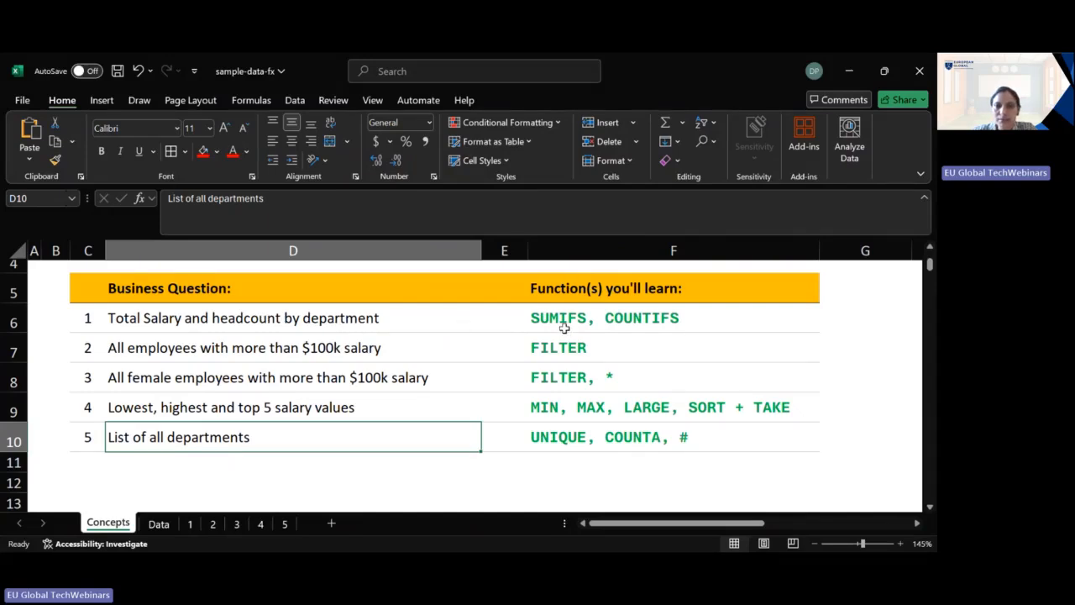
{"action": "left_click", "coordinate": [175, 523]}
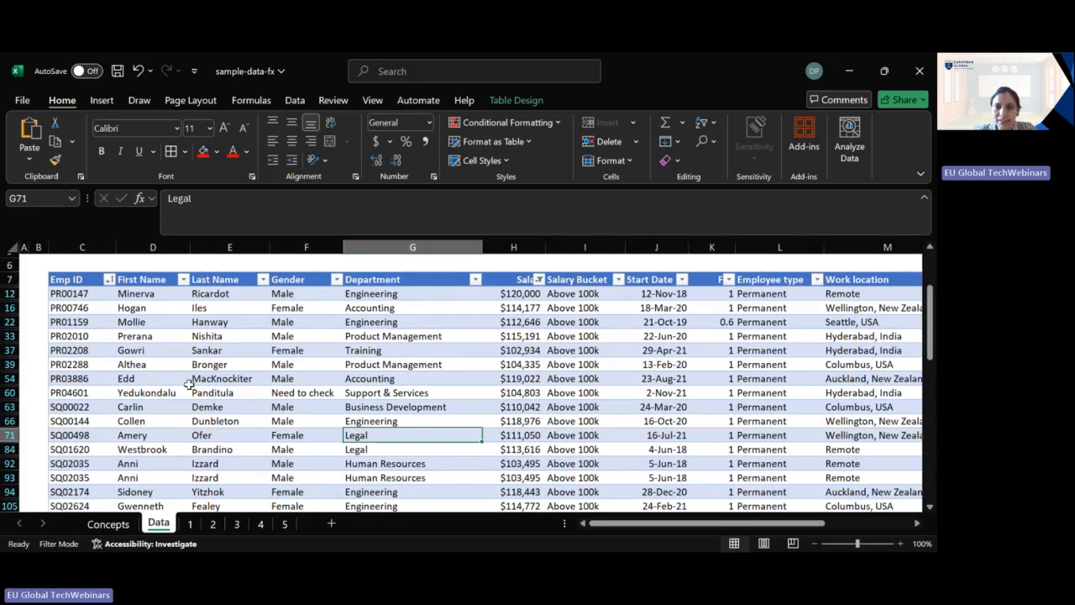
{"action": "left_click", "coordinate": [190, 523]}
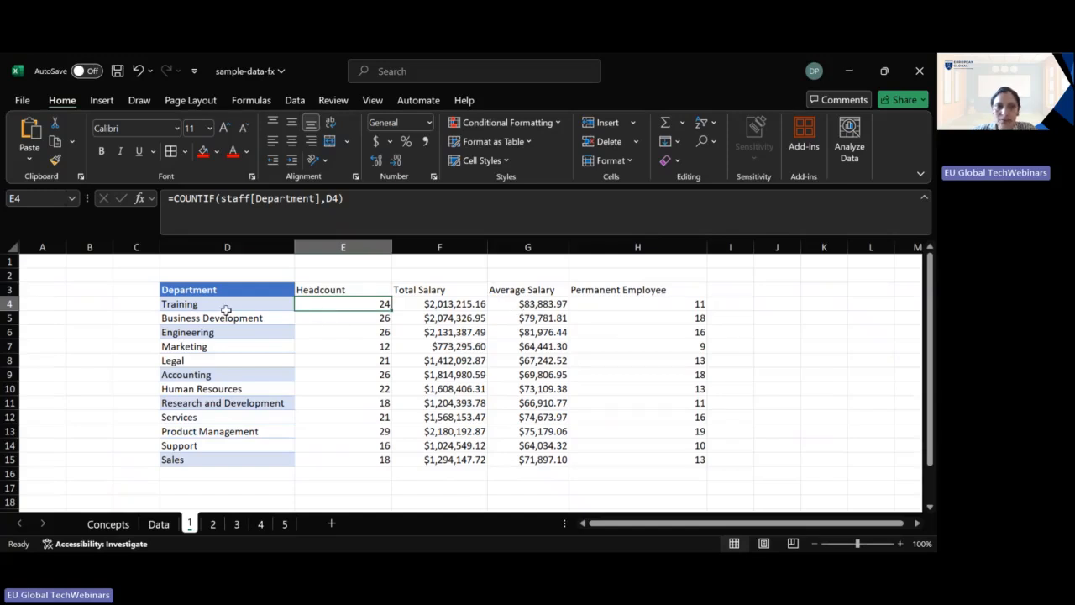
{"action": "left_click", "coordinate": [604, 305]}
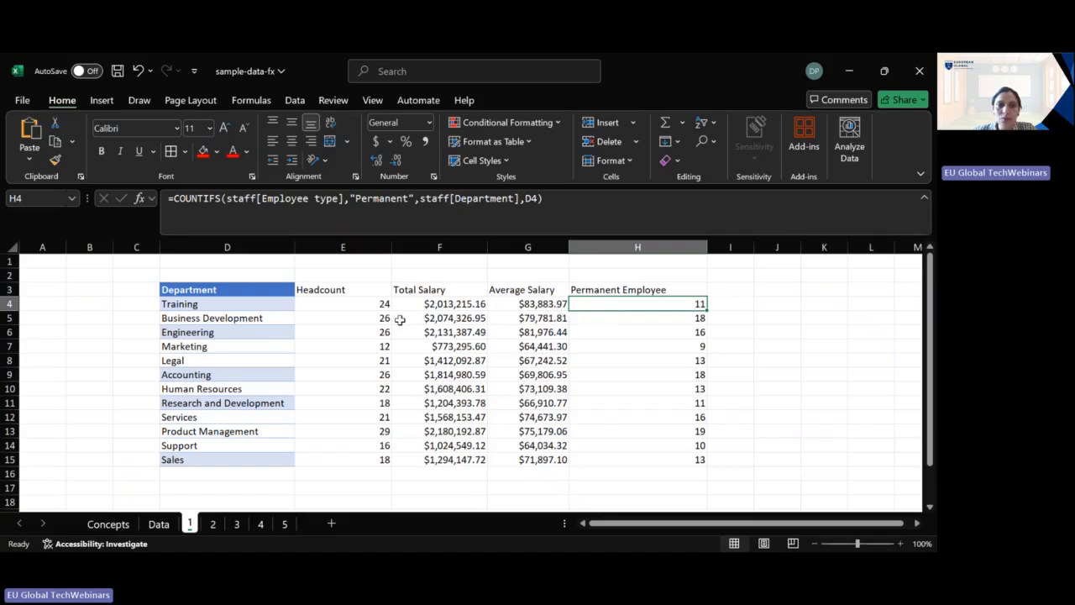
{"action": "left_click", "coordinate": [352, 308]}
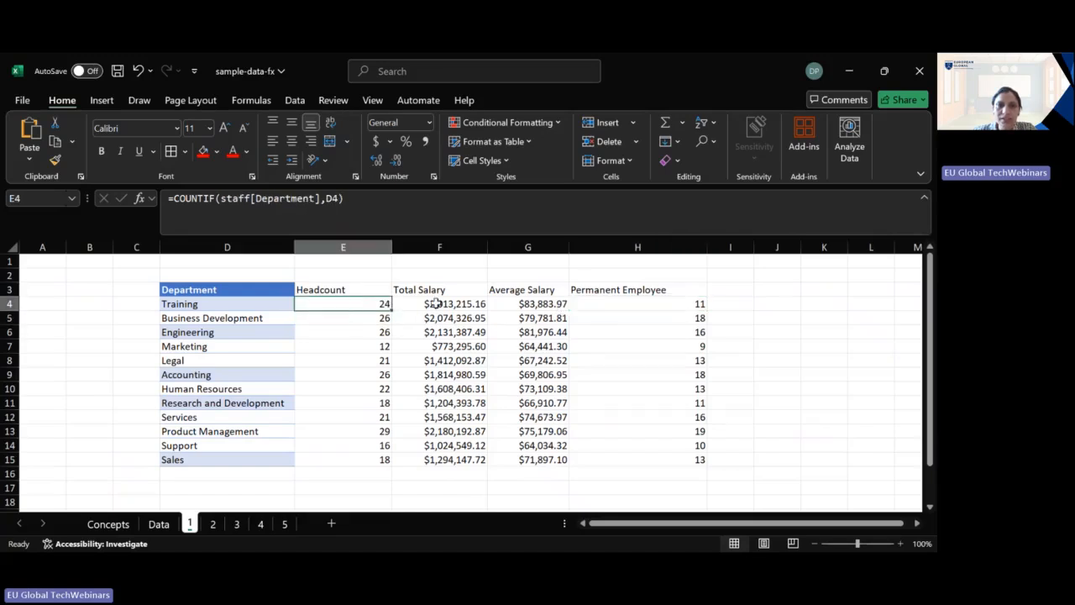
{"action": "left_click", "coordinate": [527, 309]}
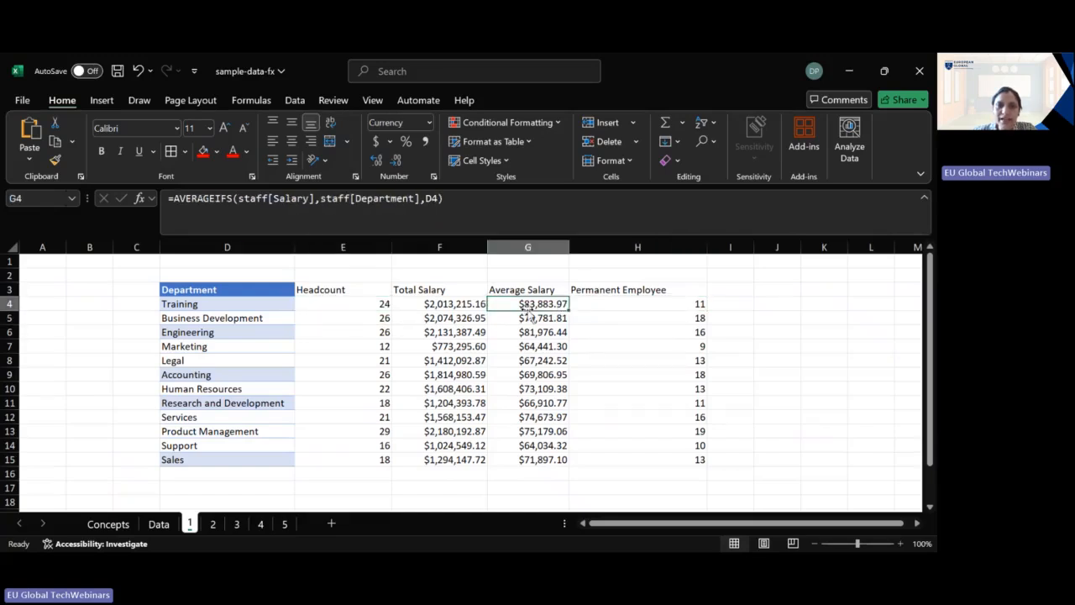
{"action": "left_click", "coordinate": [625, 305]}
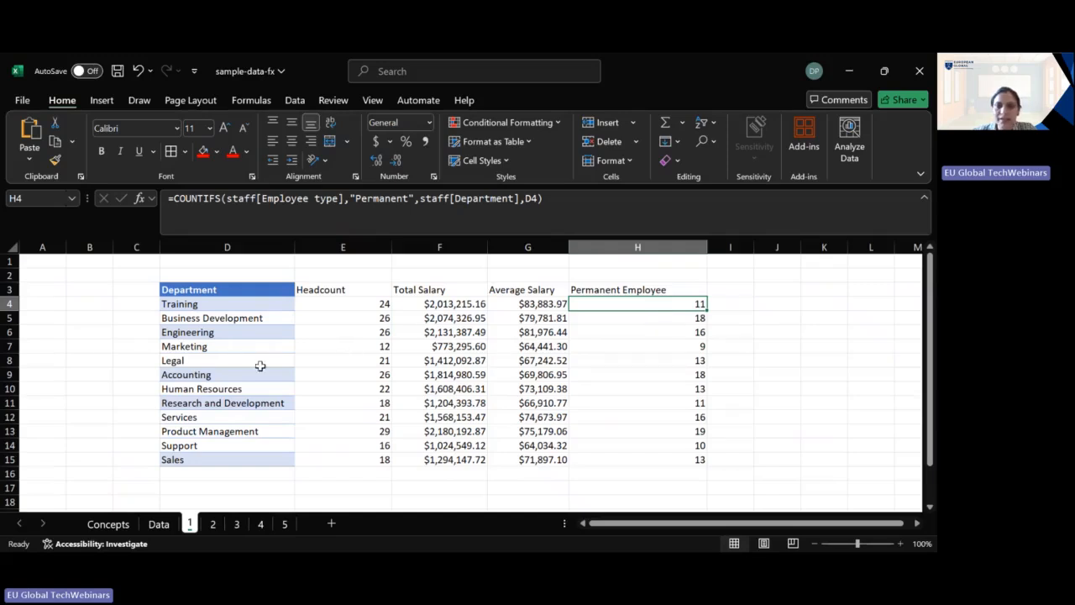
- Check the second business question on the Concepts sheet and examine the FILTER and header formulas on sheet 2
{"action": "left_click", "coordinate": [108, 523]}
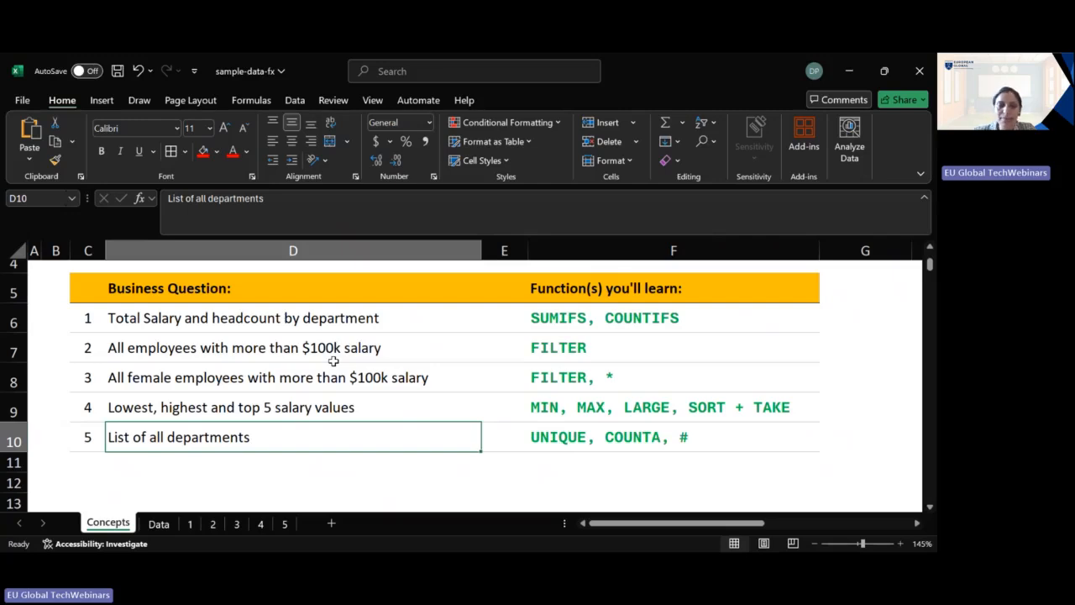
{"action": "left_click", "coordinate": [212, 524]}
{"action": "left_click", "coordinate": [104, 277]}
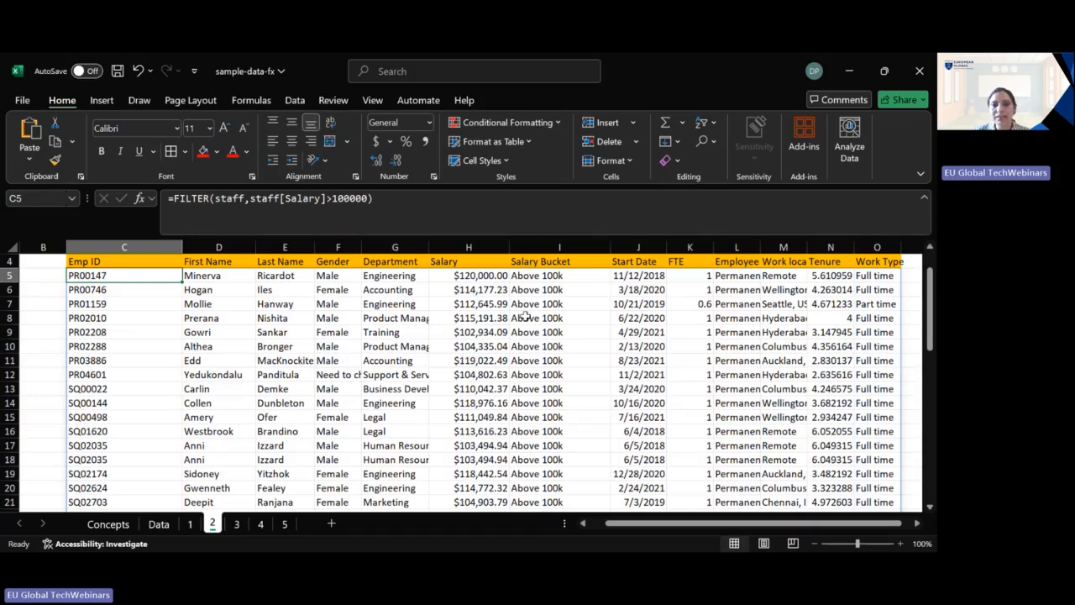
{"action": "left_click", "coordinate": [474, 314]}
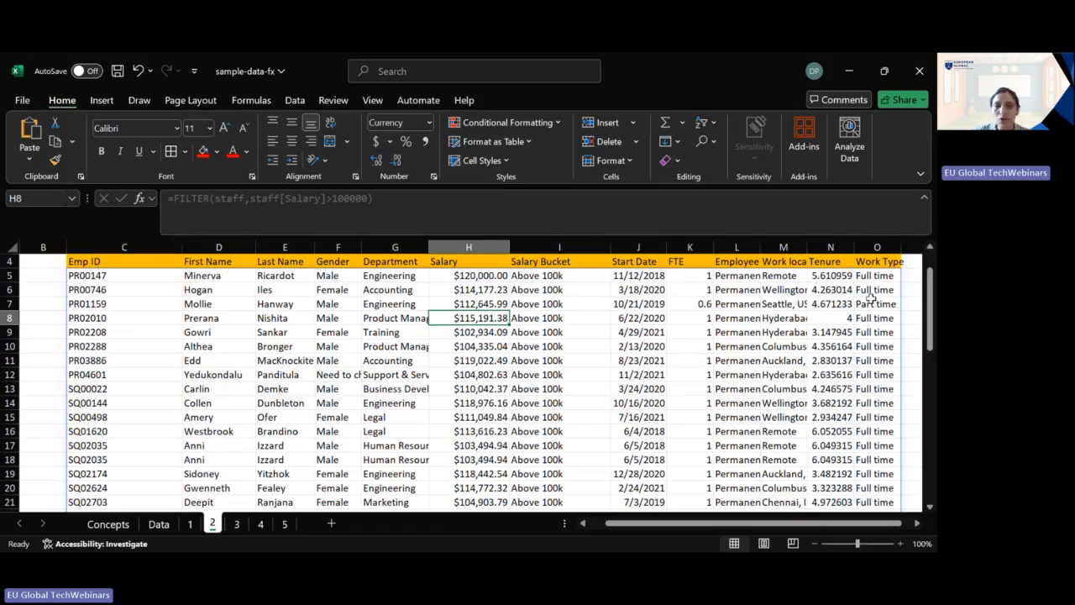
{"action": "left_click", "coordinate": [142, 263]}
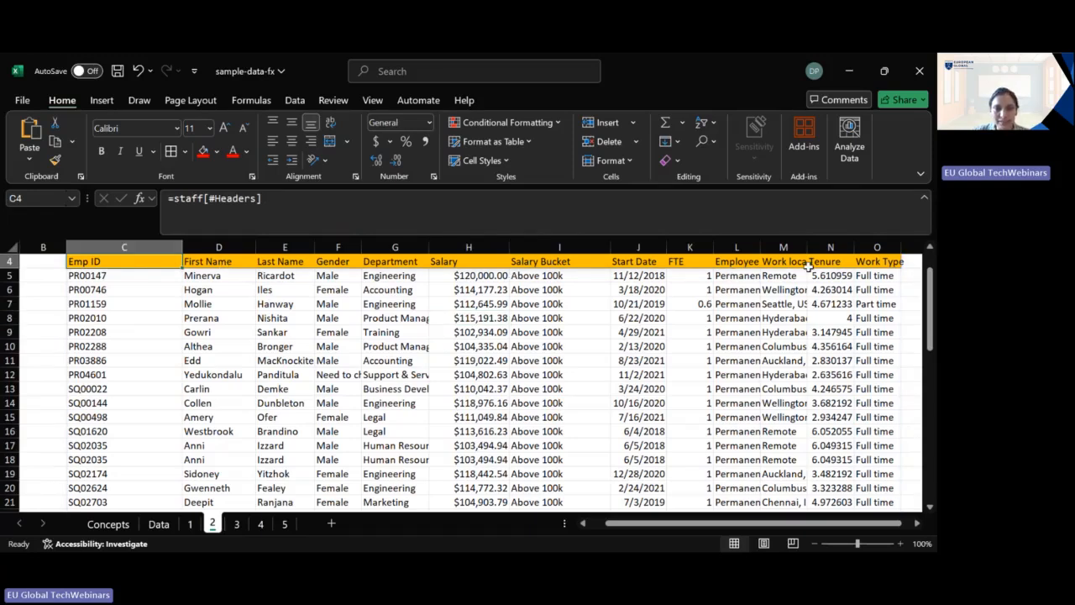
- Check the third business question, compare sheet 3 with sheet 2, and examine sheet 3's CHOOSECOLS header formula
{"action": "left_click", "coordinate": [109, 523]}
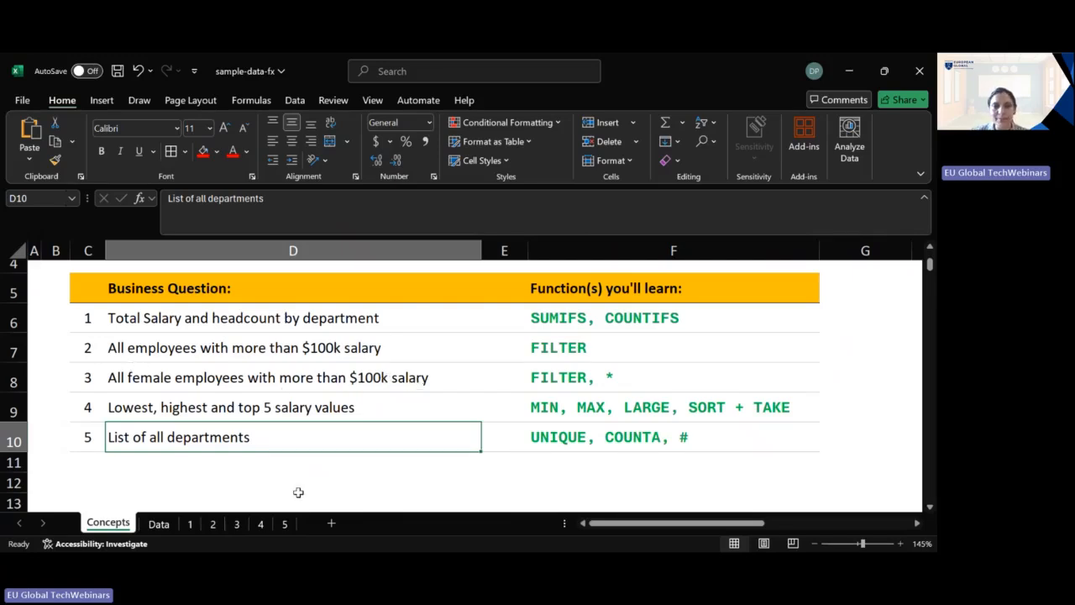
{"action": "left_click", "coordinate": [238, 524]}
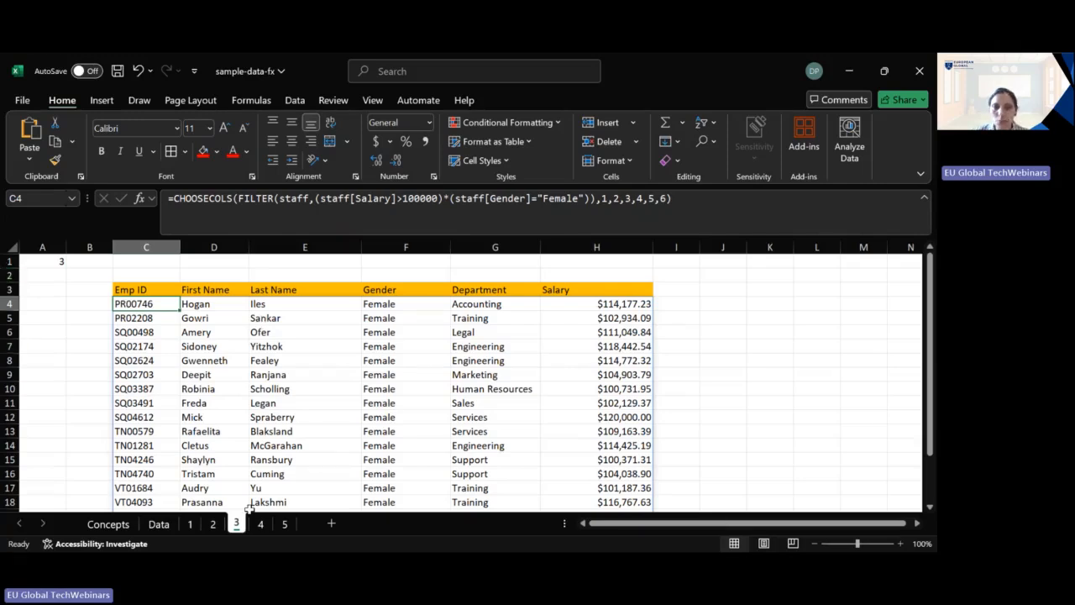
{"action": "left_click", "coordinate": [213, 524]}
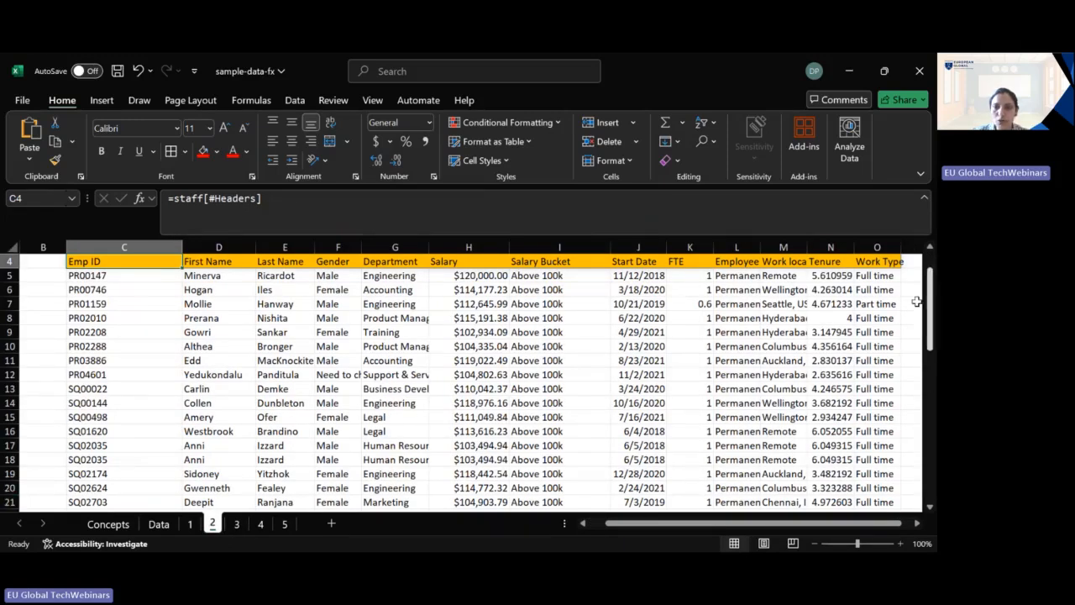
{"action": "left_click", "coordinate": [235, 524]}
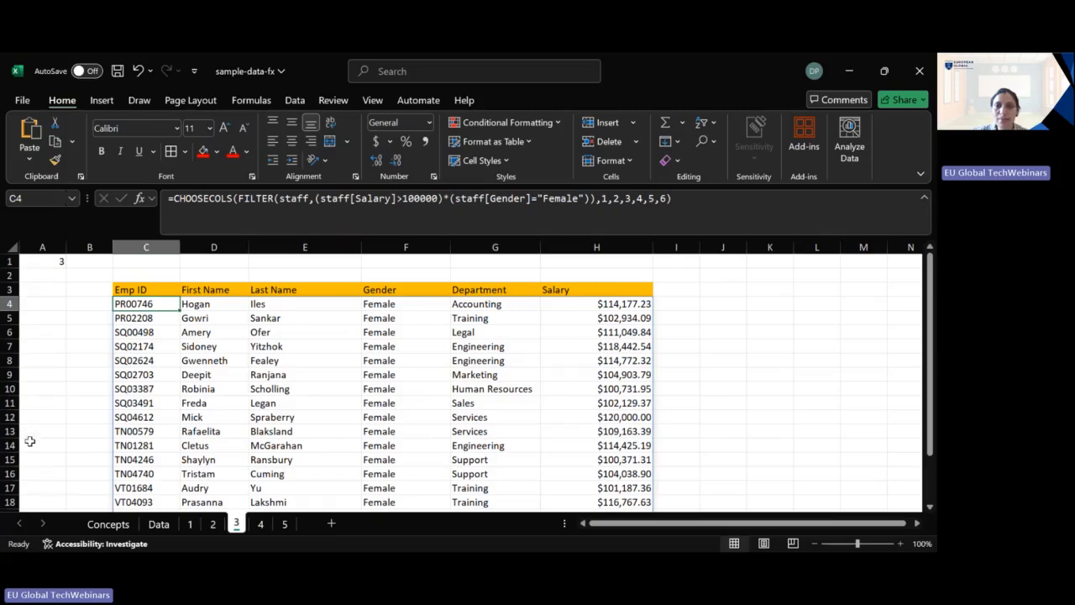
{"action": "left_click", "coordinate": [147, 285]}
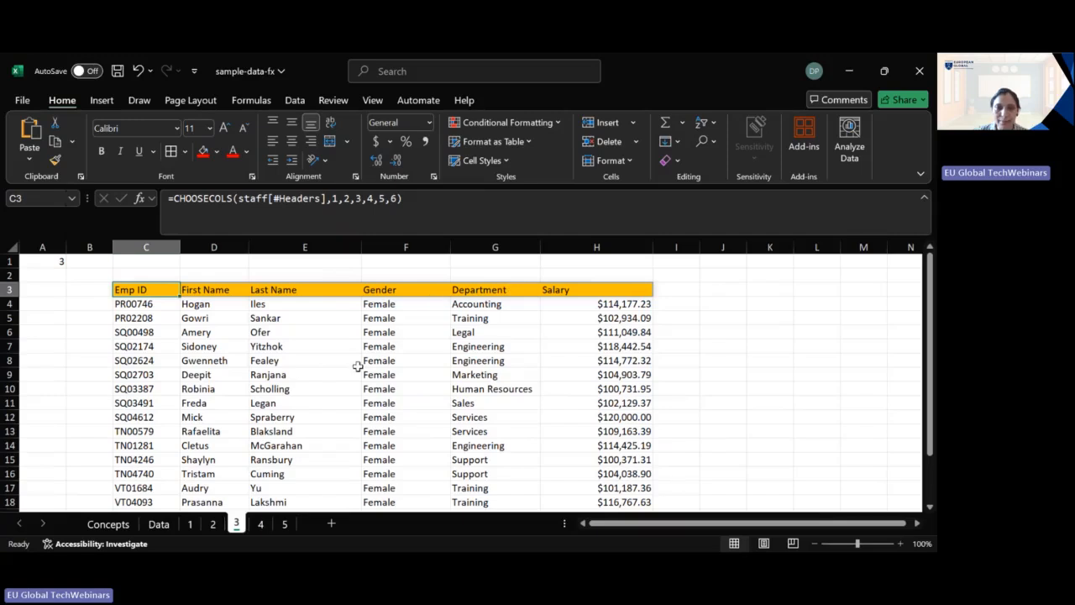
- Read the lowest, highest and top 5 salary question, and examine the Data, Male and Female columns on sheet 4
{"action": "left_click", "coordinate": [110, 525]}
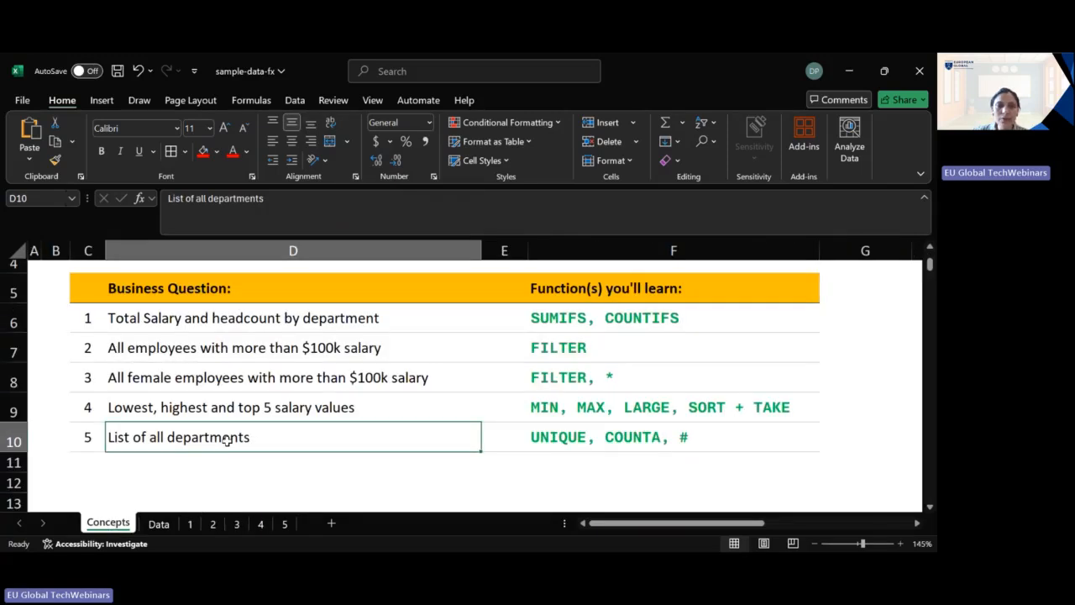
{"action": "left_click", "coordinate": [348, 396]}
{"action": "left_click", "coordinate": [850, 356]}
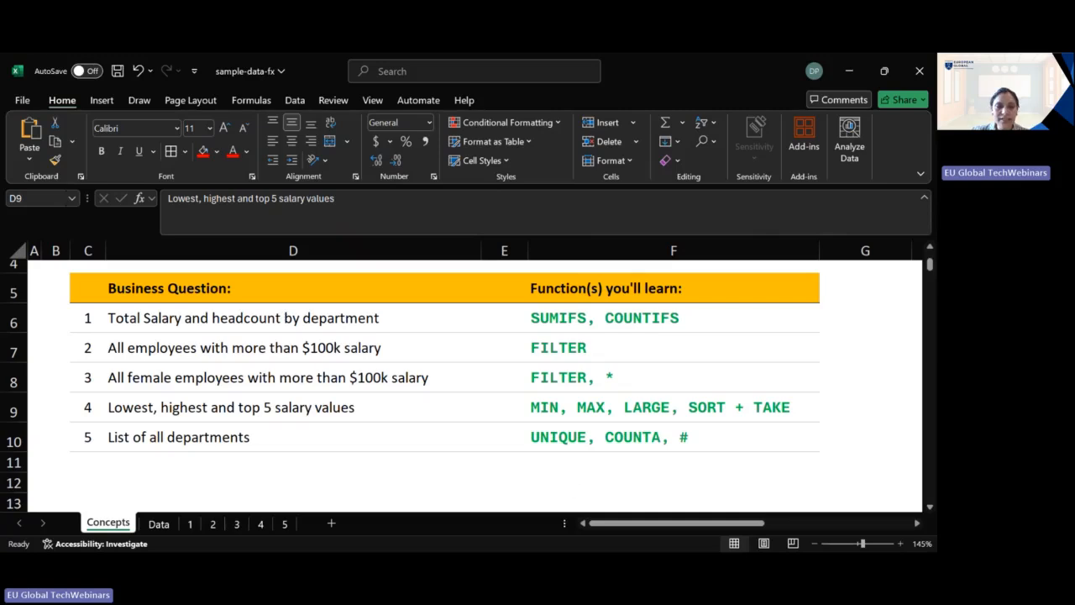
{"action": "left_click", "coordinate": [261, 529]}
{"action": "left_click", "coordinate": [260, 526]}
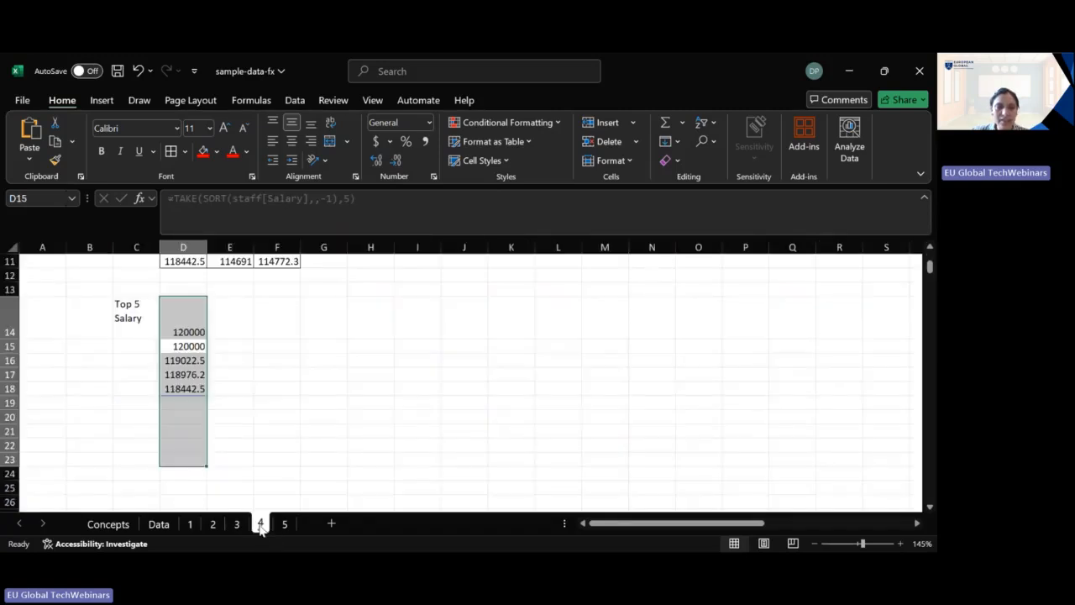
{"action": "scroll", "coordinate": [250, 298], "scroll_direction": "up", "scroll_amount": 4}
{"action": "left_click", "coordinate": [184, 317]}
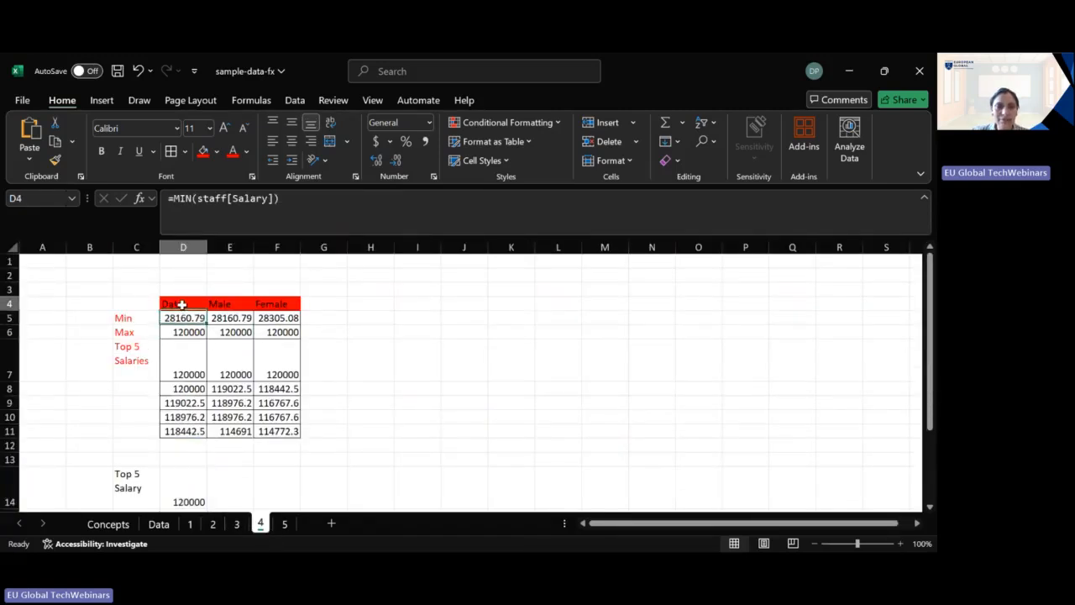
{"action": "left_click", "coordinate": [182, 305]}
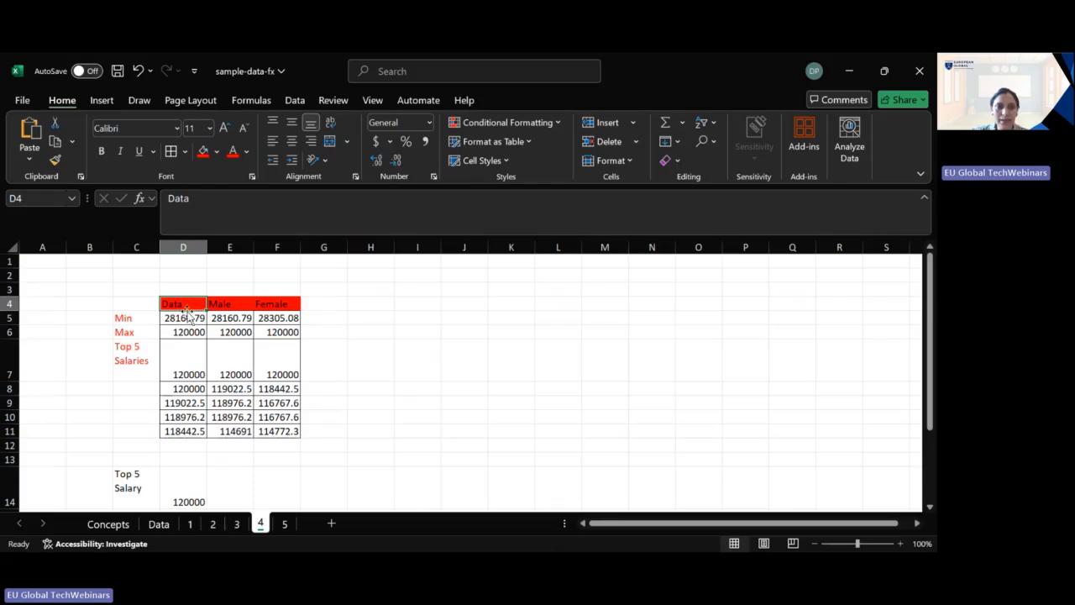
{"action": "left_click_drag", "start_coordinate": [182, 307], "coordinate": [187, 397]}
{"action": "left_click_drag", "start_coordinate": [233, 306], "coordinate": [233, 414]}
{"action": "left_click_drag", "start_coordinate": [277, 304], "coordinate": [278, 455]}
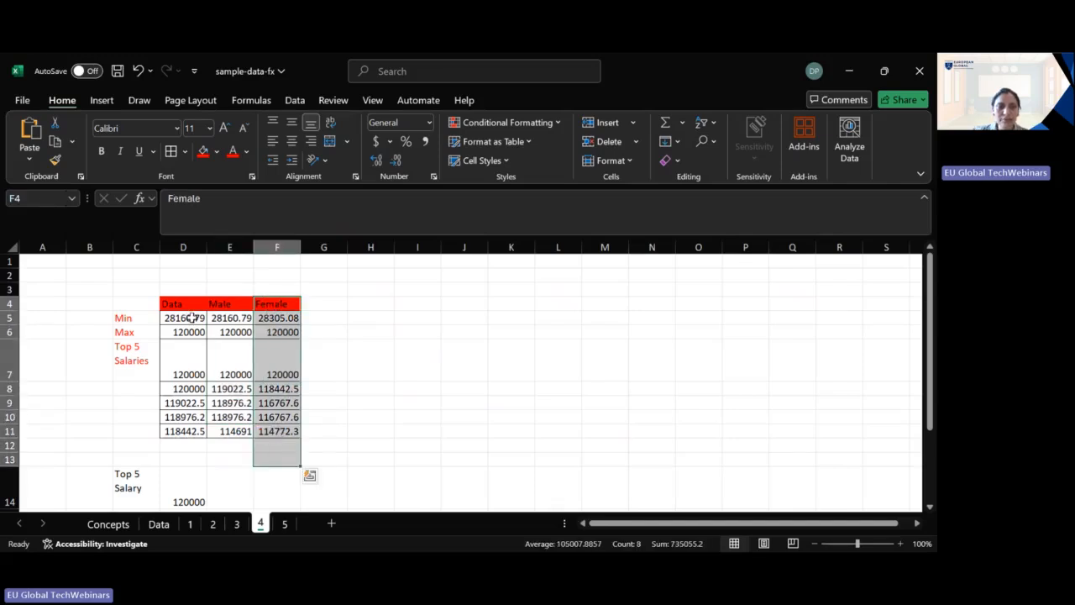
- Enter the column headers Data, Male and Female in cells I4 to K4 of sheet 4
{"action": "left_click", "coordinate": [412, 308]}
{"action": "type", "text": "D"}
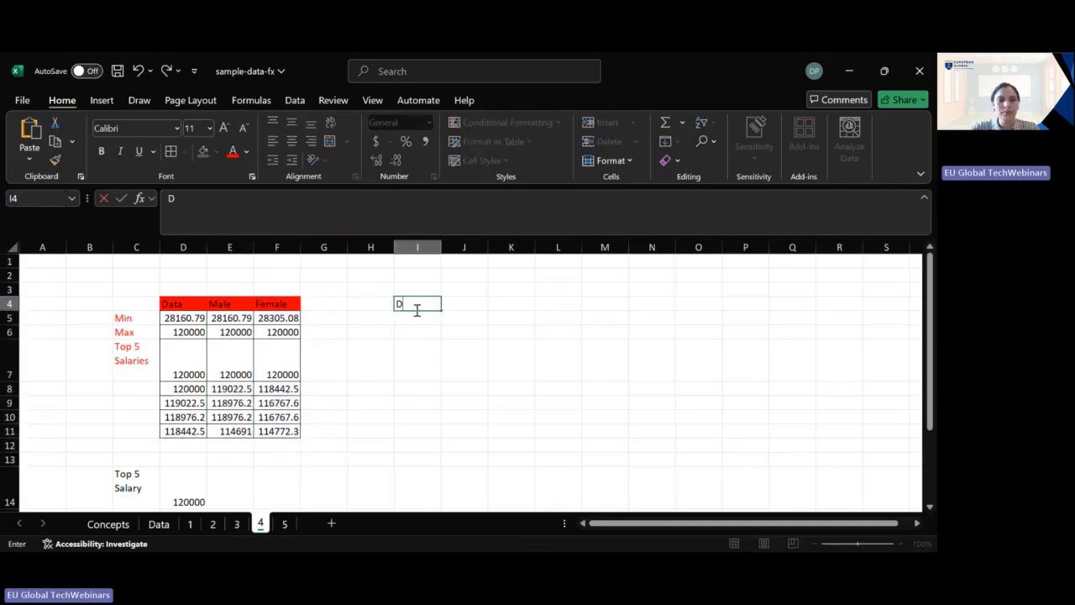
{"action": "type", "text": "ata"}
{"action": "key", "text": "BackSpace"}
{"action": "key", "text": "BackSpace"}
{"action": "type", "text": "ata"}
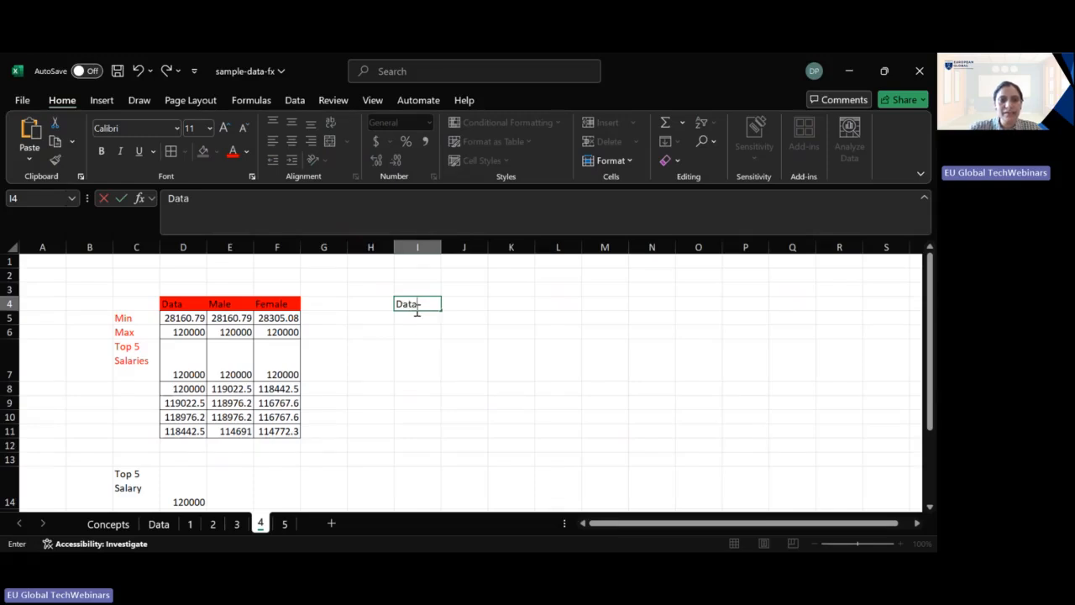
{"action": "key", "text": "Tab"}
{"action": "type", "text": "Ma"}
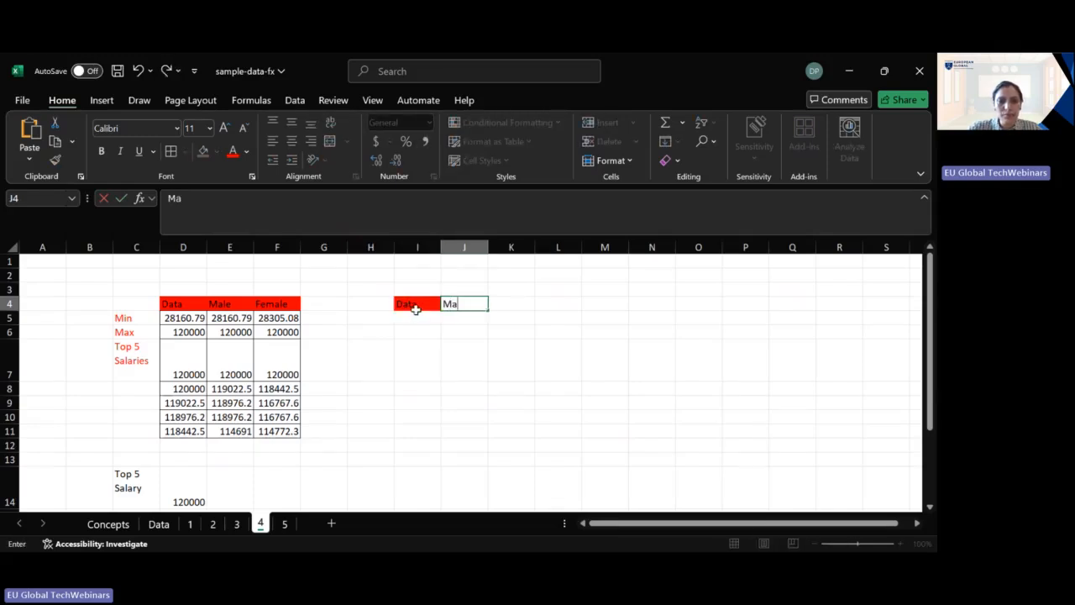
{"action": "type", "text": "le"}
{"action": "key", "text": "Tab"}
{"action": "type", "text": "F"}
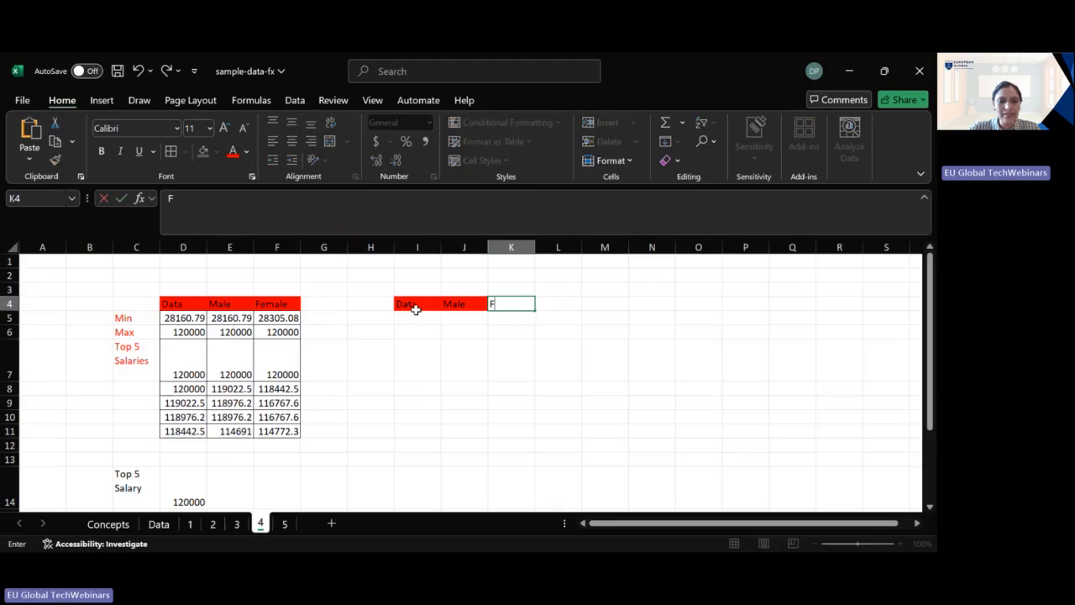
{"action": "type", "text": "emale"}
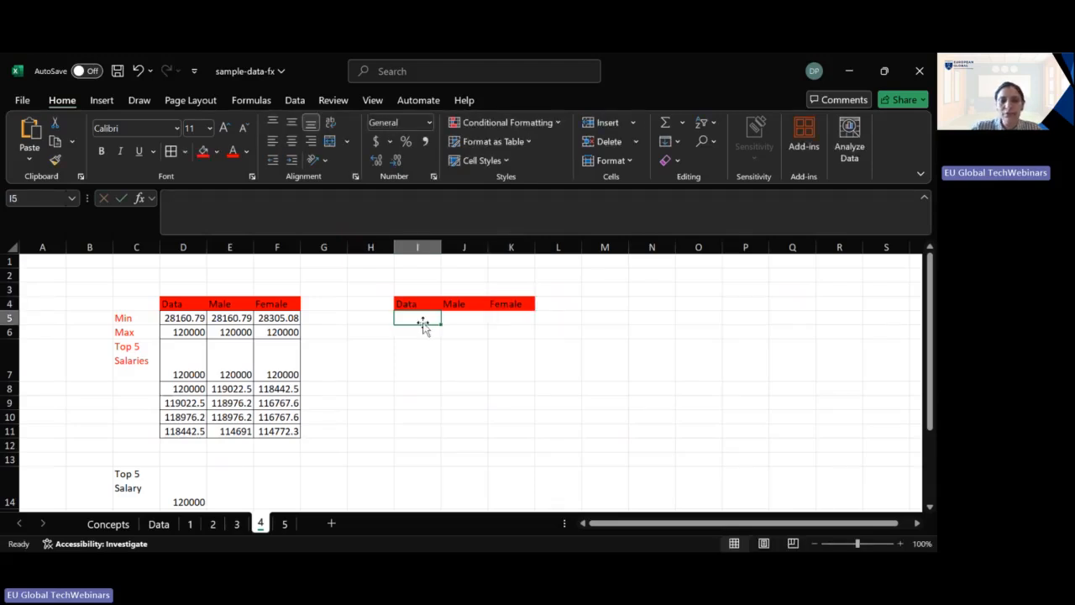
- Calculate the lowest salary in cell I5 with the formula =min(staff[Salary])
{"action": "type", "text": "=min"}
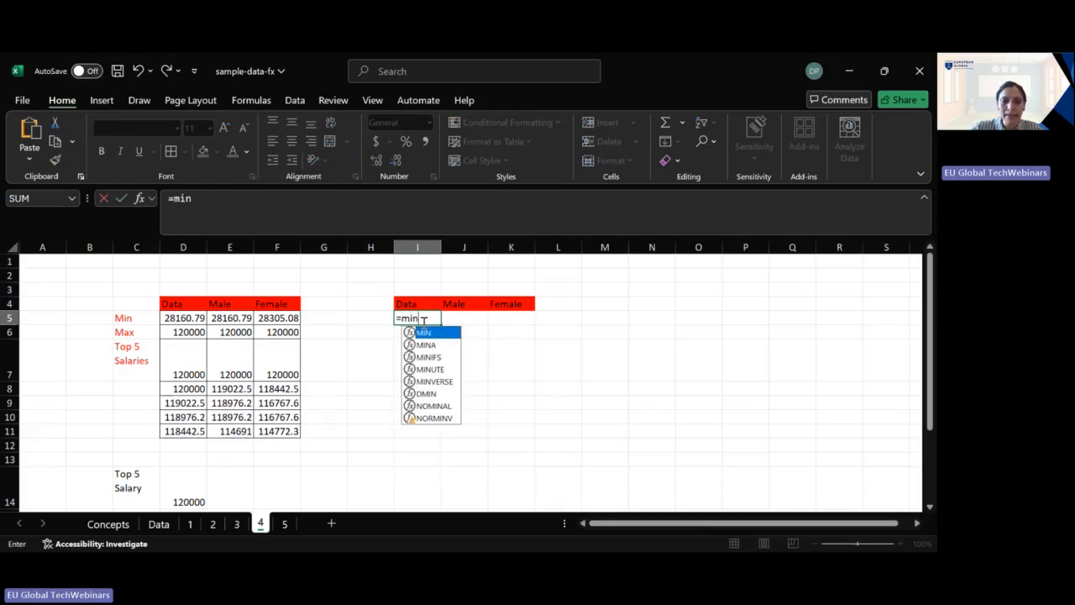
{"action": "type", "text": "(st"}
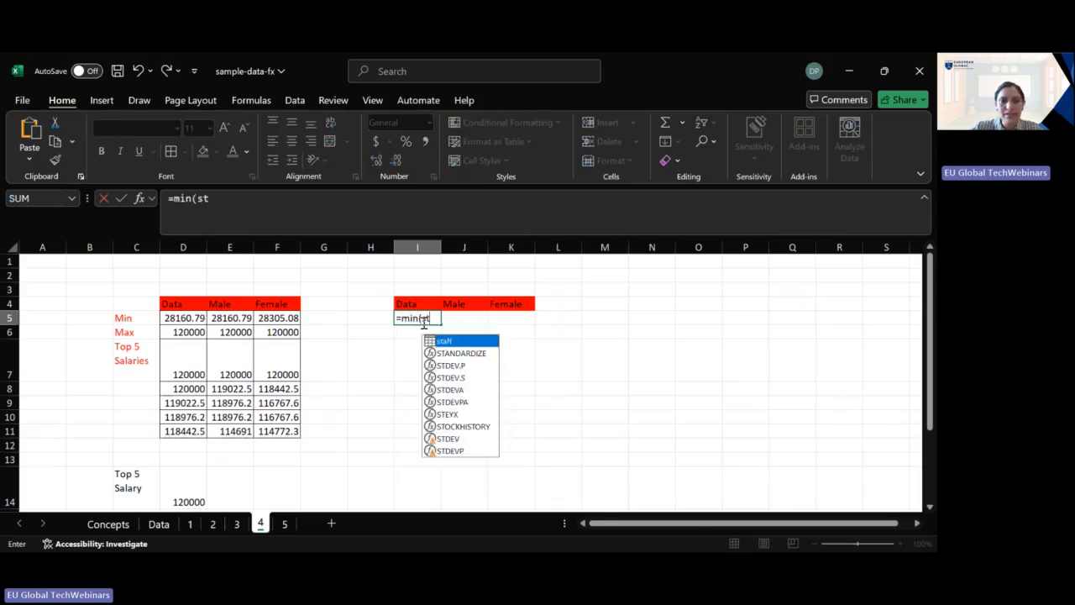
{"action": "type", "text": "aff["}
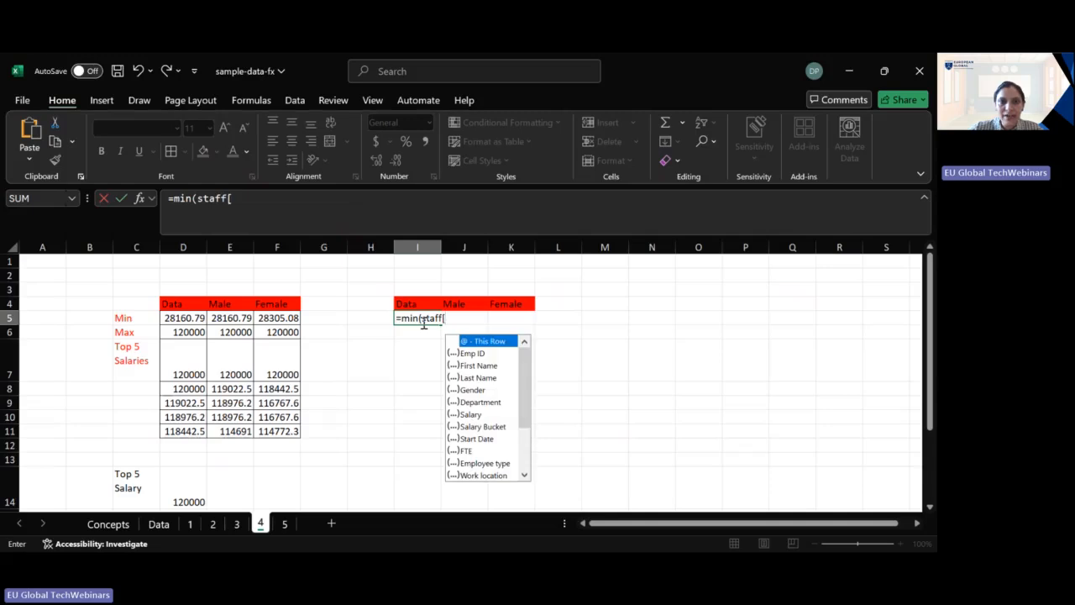
{"action": "type", "text": "s"}
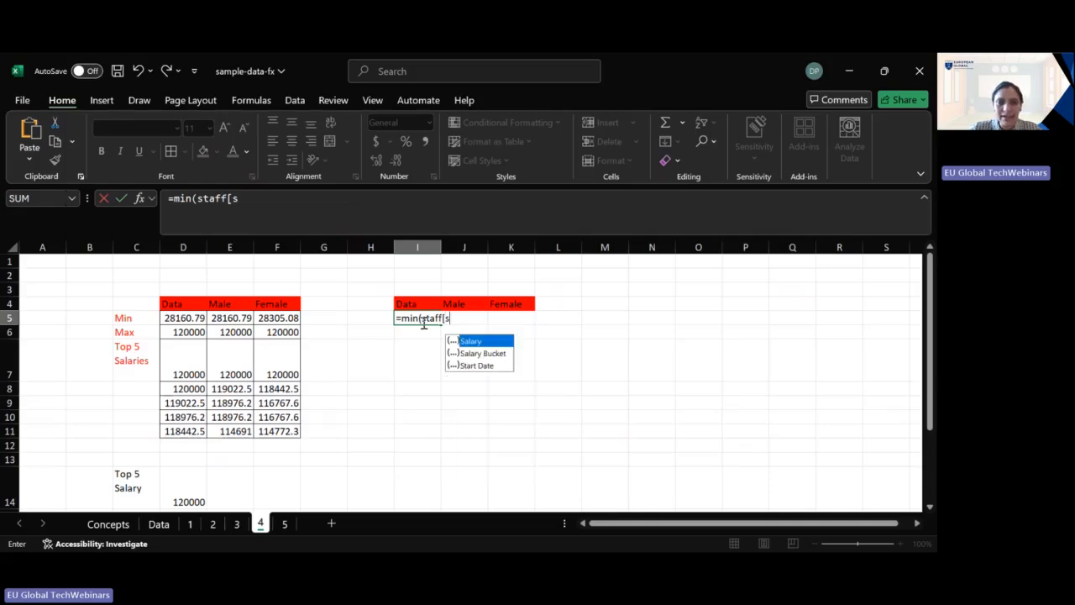
{"action": "key", "text": "Tab"}
{"action": "type", "text": "]"}
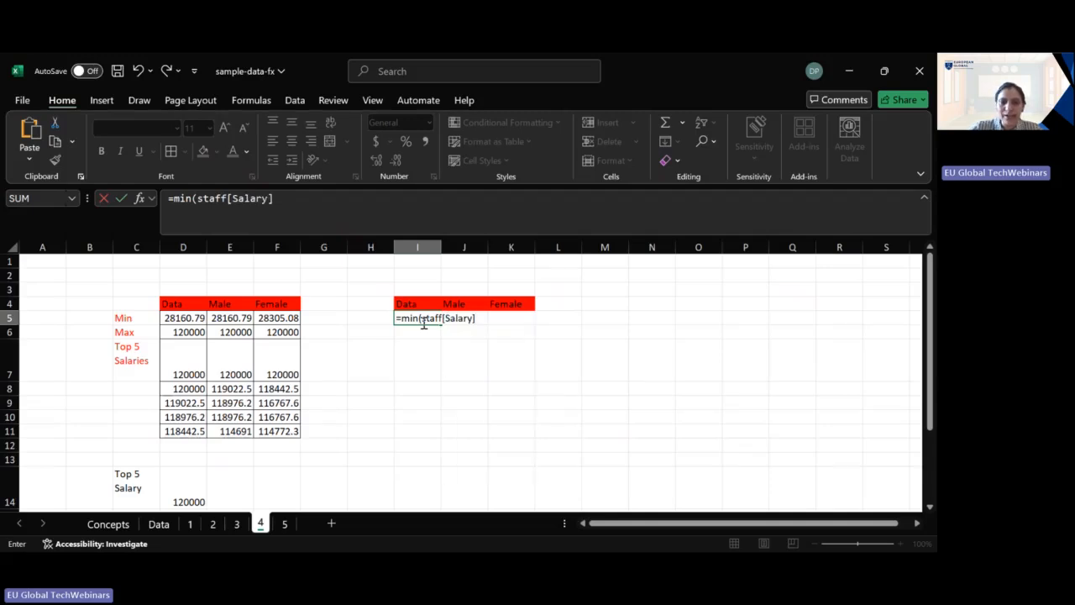
{"action": "type", "text": ")"}
{"action": "key", "text": "Return"}
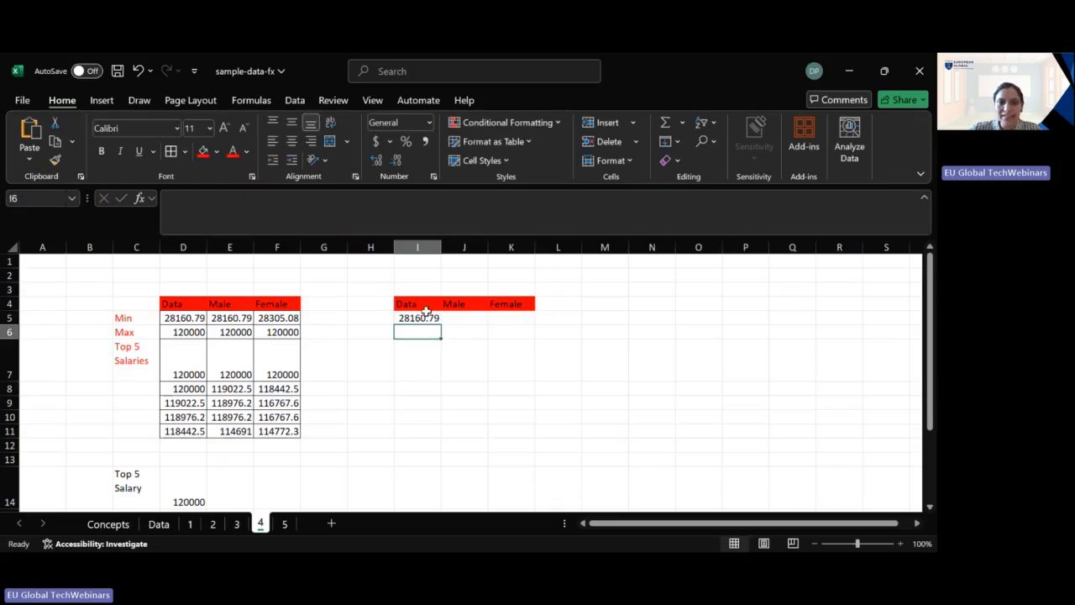
- Try to calculate the highest salary in cell I6 by entering max(staff[salary])
{"action": "left_click", "coordinate": [426, 315]}
{"action": "left_click", "coordinate": [430, 332]}
{"action": "type", "text": "max"}
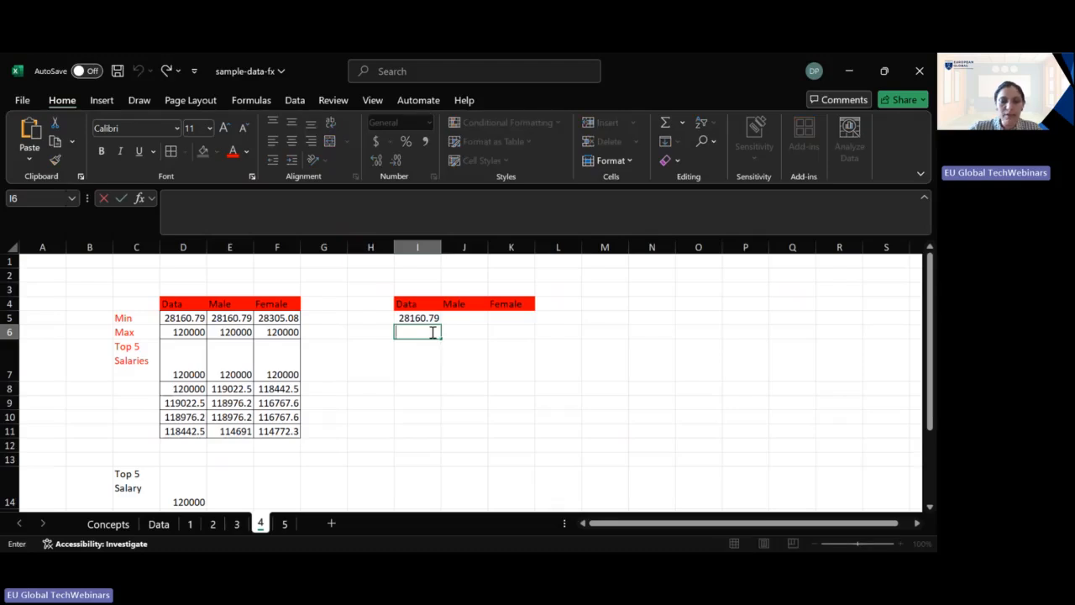
{"action": "type", "text": "(st"}
{"action": "key", "text": "Tab"}
{"action": "left_click", "coordinate": [431, 331]}
{"action": "double_click", "coordinate": [430, 332]}
{"action": "type", "text": "aff"}
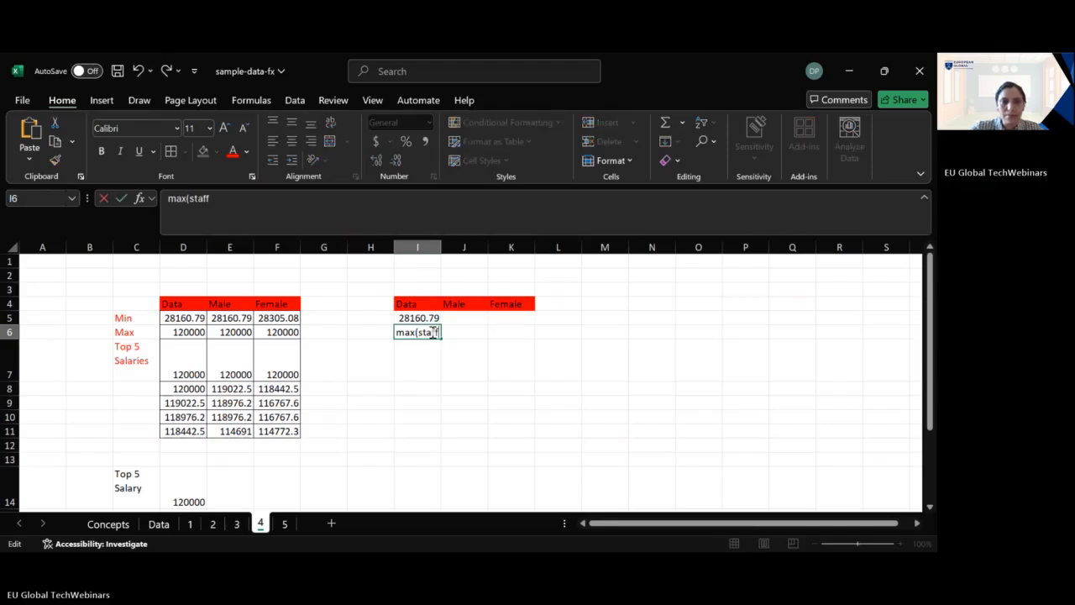
{"action": "type", "text": "[s"}
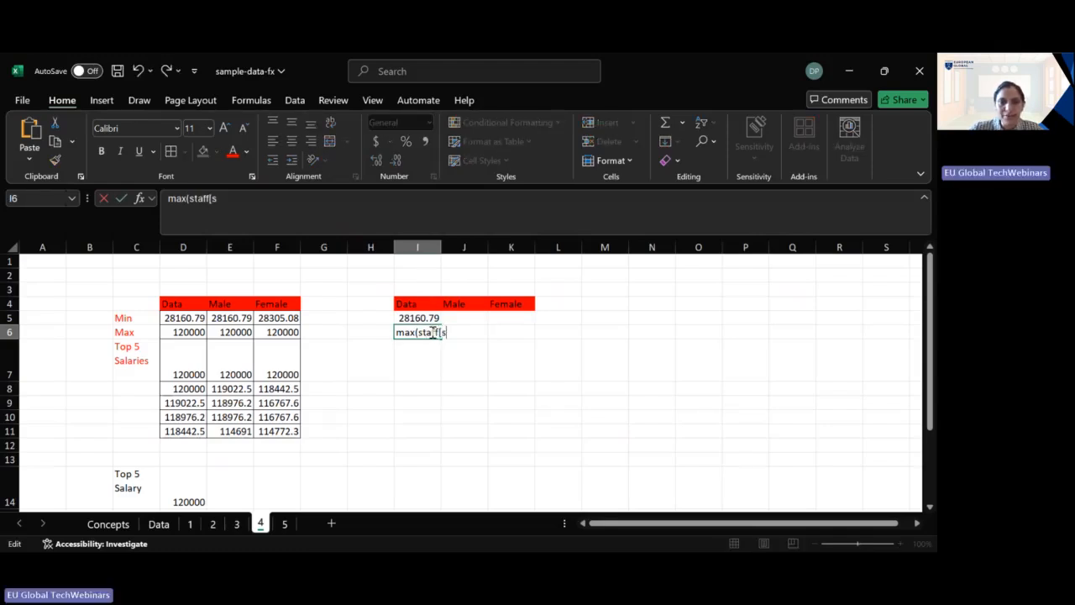
{"action": "type", "text": "alary"}
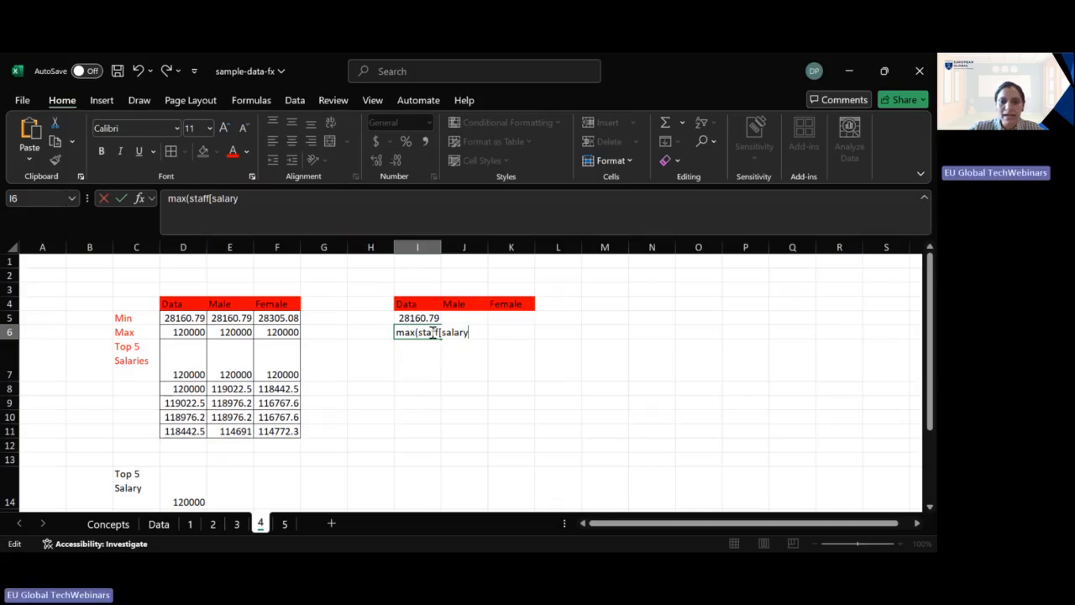
{"action": "type", "text": "]"}
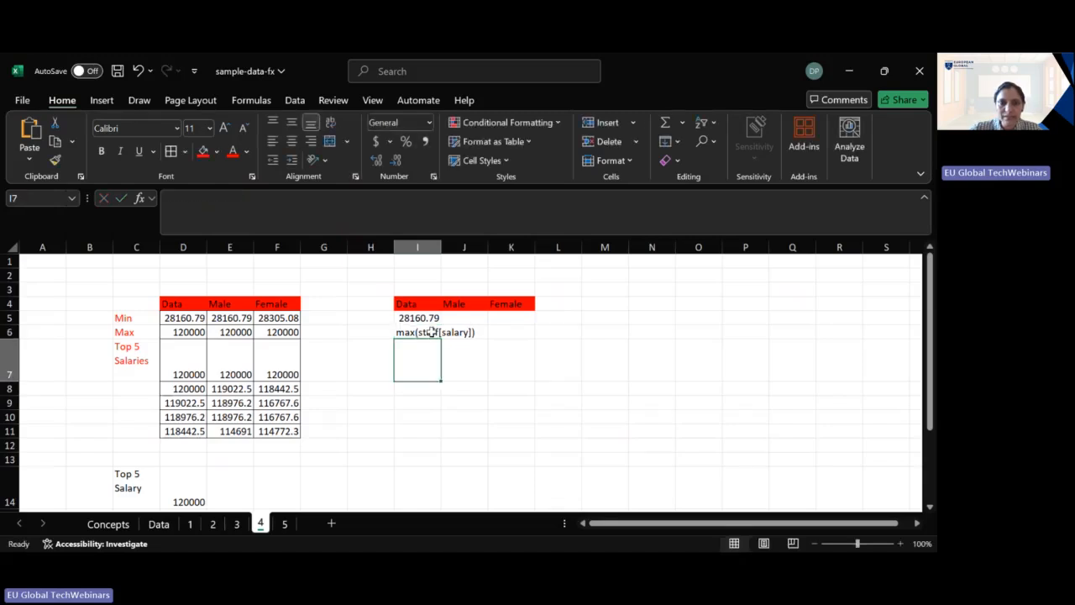
{"action": "key", "text": "Tab"}
{"action": "double_click", "coordinate": [427, 332]}
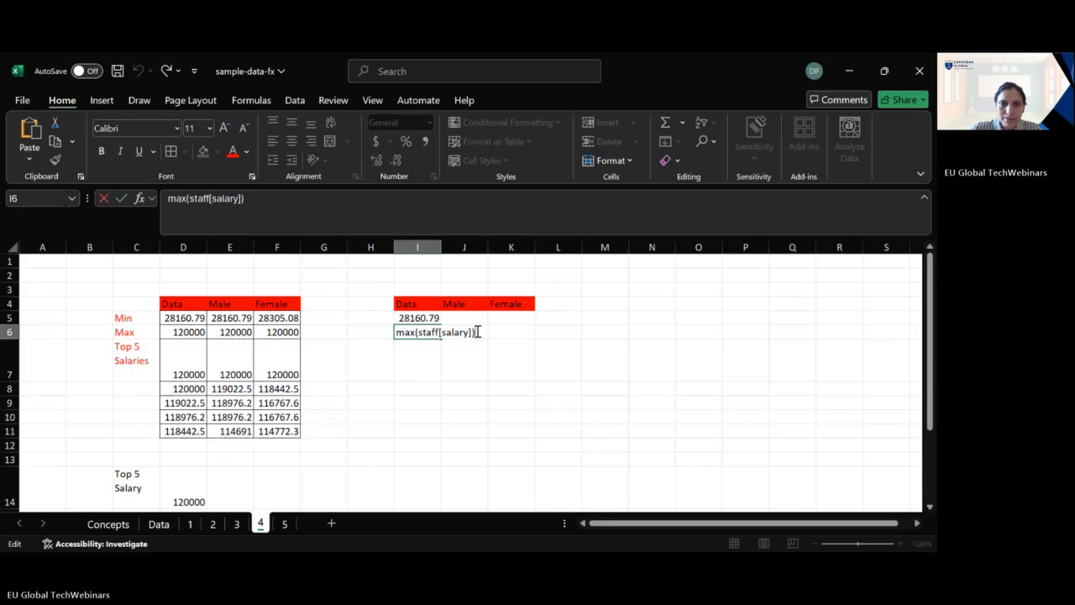
{"action": "key", "text": "Return"}
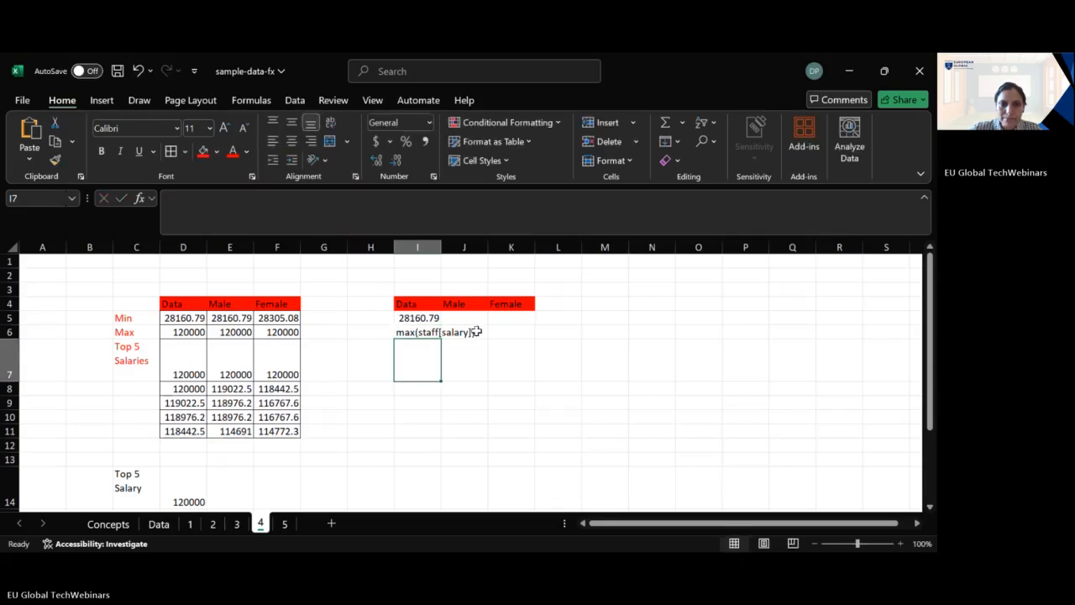
- Erase the max expression from cell I6, including the second attempt at it
{"action": "double_click", "coordinate": [432, 333]}
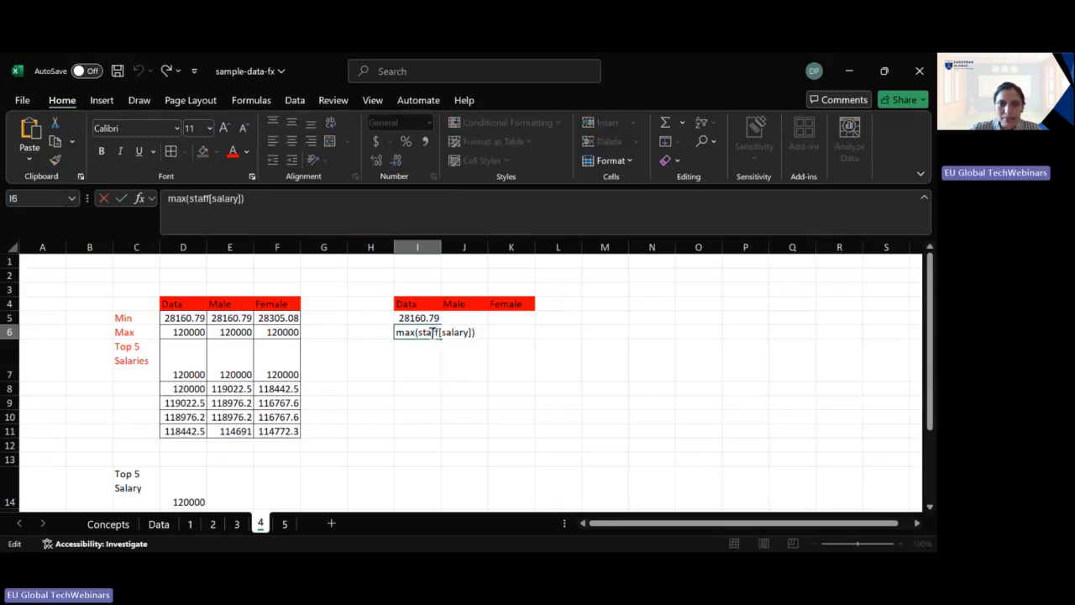
{"action": "key", "text": "BackSpace"}
{"action": "key", "text": "BackSpace"}
{"action": "key", "text": "BackSpace"}
{"action": "key", "text": "BackSpace"}
{"action": "key", "text": "BackSpace"}
{"action": "key", "text": "BackSpace"}
{"action": "key", "text": "BackSpace"}
{"action": "key", "text": "BackSpace"}
{"action": "key", "text": "BackSpace"}
{"action": "key", "text": "BackSpace"}
{"action": "key", "text": "BackSpace"}
{"action": "key", "text": "BackSpace"}
{"action": "key", "text": "BackSpace"}
{"action": "key", "text": "BackSpace"}
{"action": "key", "text": "BackSpace"}
{"action": "key", "text": "BackSpace"}
{"action": "key", "text": "BackSpace"}
{"action": "key", "text": "BackSpace"}
{"action": "type", "text": "max"}
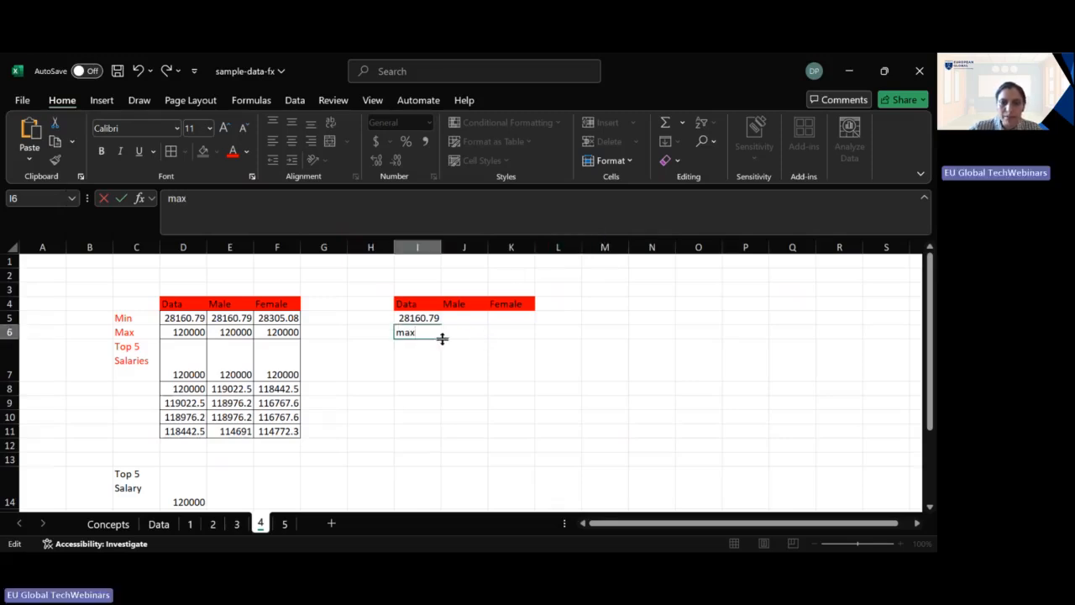
{"action": "type", "text": "(st"}
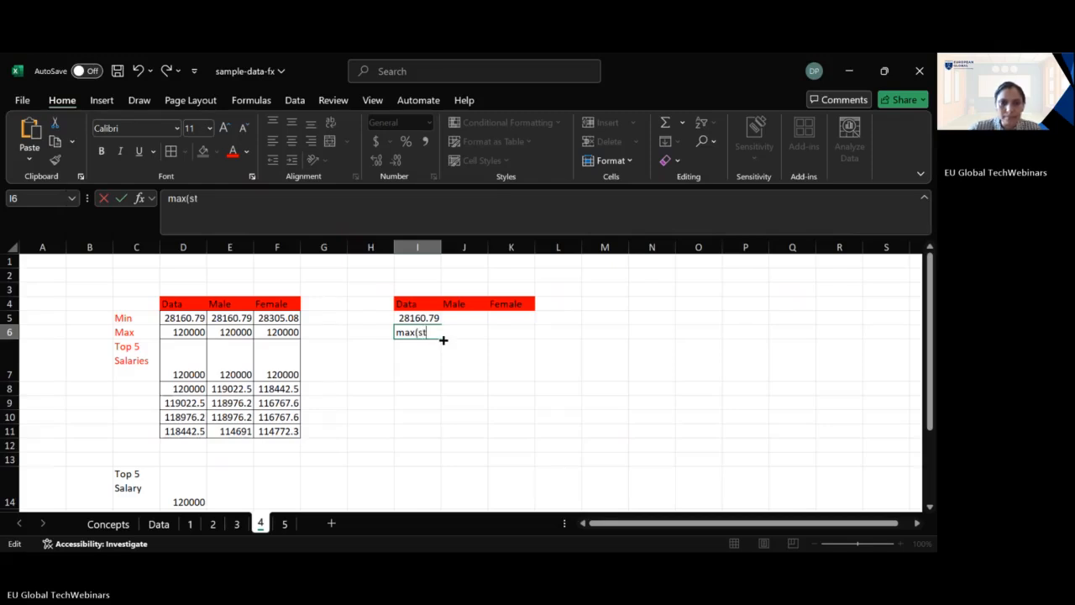
{"action": "type", "text": "af"}
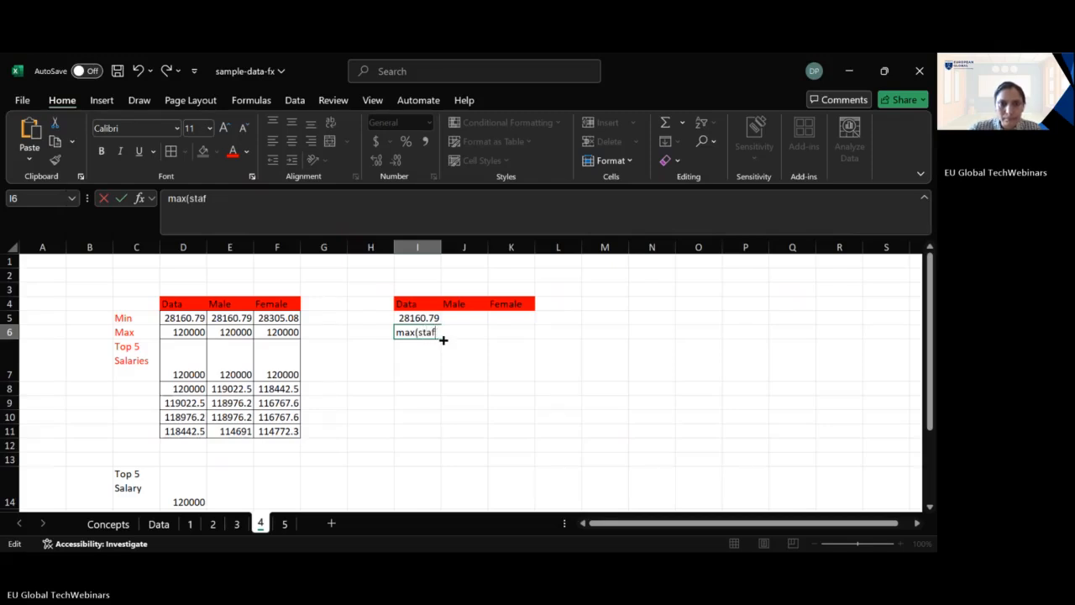
{"action": "key", "text": "BackSpace"}
{"action": "key", "text": "BackSpace"}
{"action": "key", "text": "BackSpace"}
{"action": "key", "text": "BackSpace"}
{"action": "key", "text": "BackSpace"}
{"action": "key", "text": "BackSpace"}
{"action": "key", "text": "BackSpace"}
{"action": "key", "text": "BackSpace"}
- Calculate the highest salary in cell I6 with the formula =max(staff[Salary])
{"action": "type", "text": "=max"}
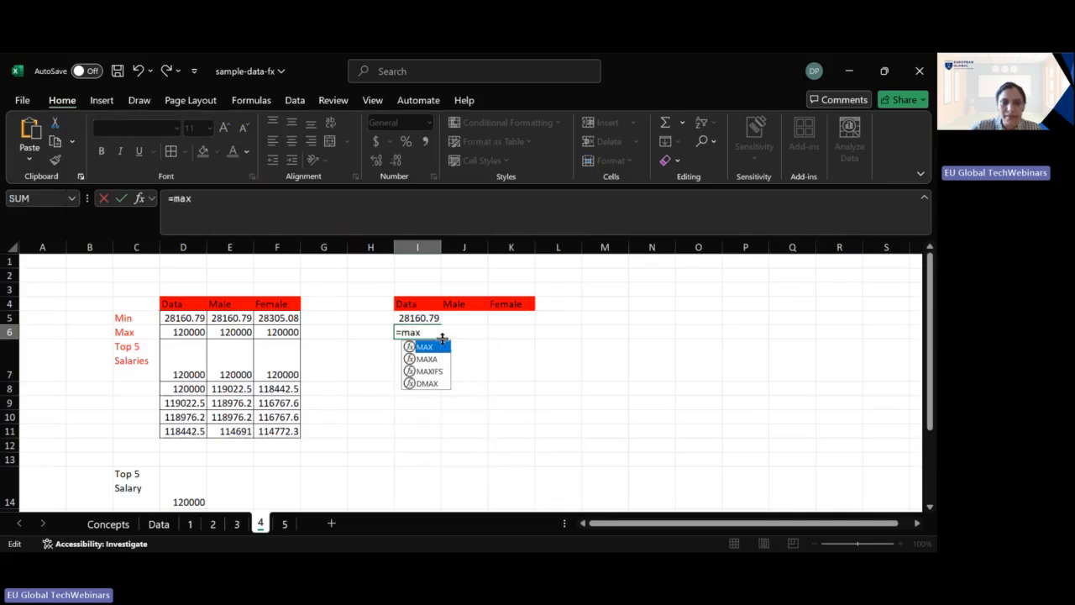
{"action": "type", "text": "(s"}
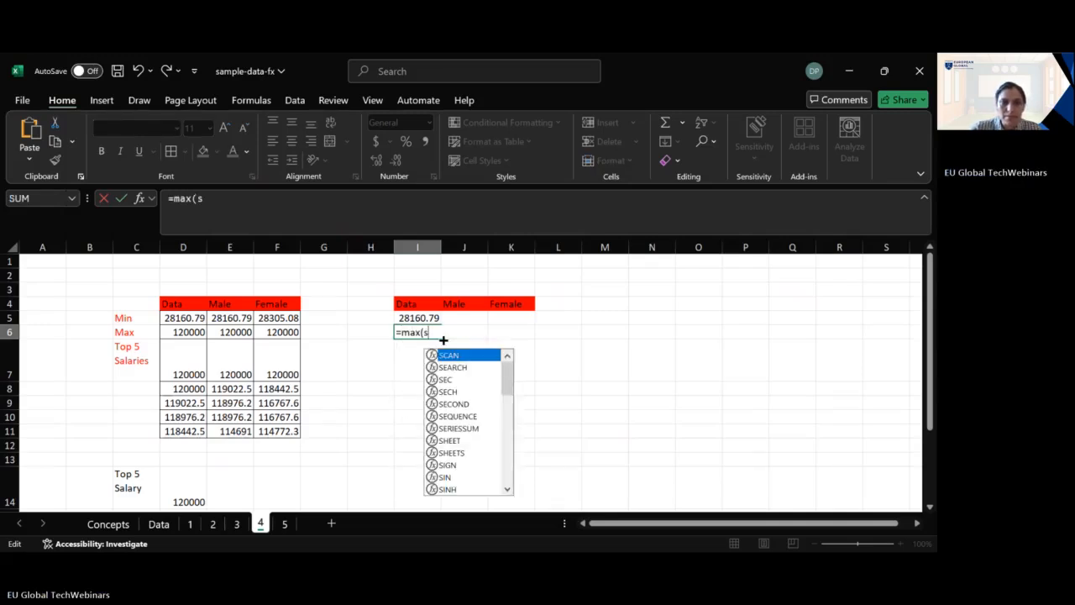
{"action": "type", "text": "taff[s"}
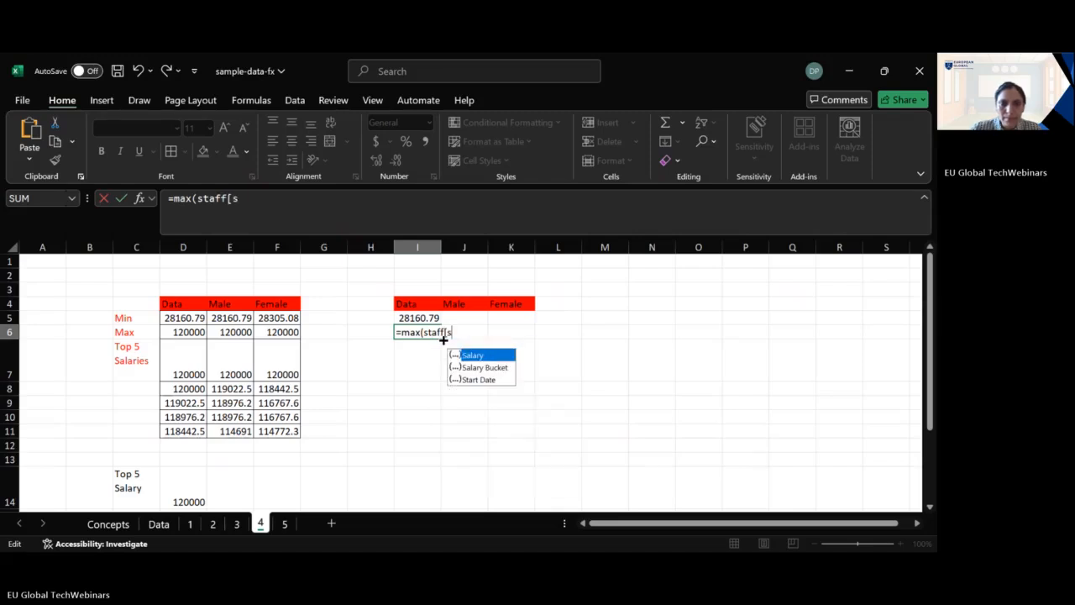
{"action": "key", "text": "Tab"}
{"action": "type", "text": "])"}
{"action": "key", "text": "Return"}
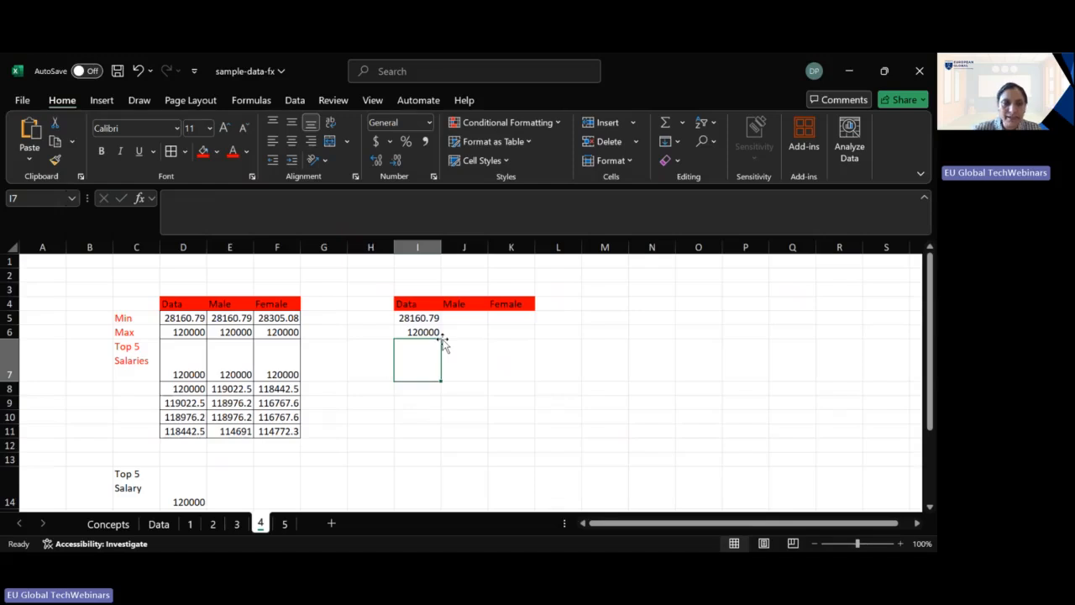
- Check the top salary formula in cell D7 and enter =large(staff[Salary],1) in cell I7
{"action": "left_click", "coordinate": [178, 359]}
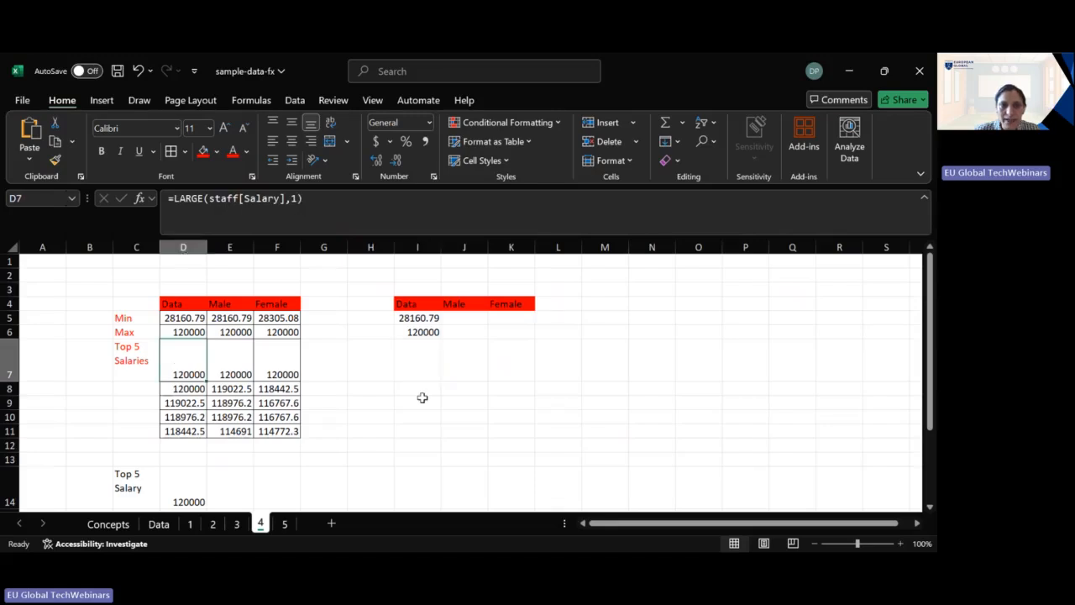
{"action": "left_click", "coordinate": [431, 358]}
{"action": "type", "text": "=large"}
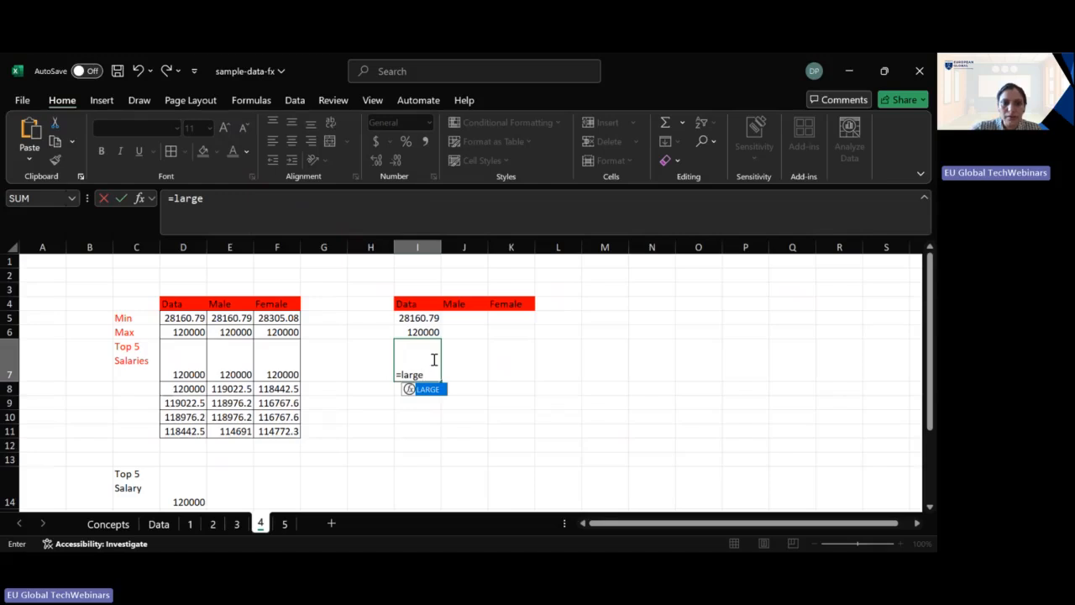
{"action": "type", "text": "(["}
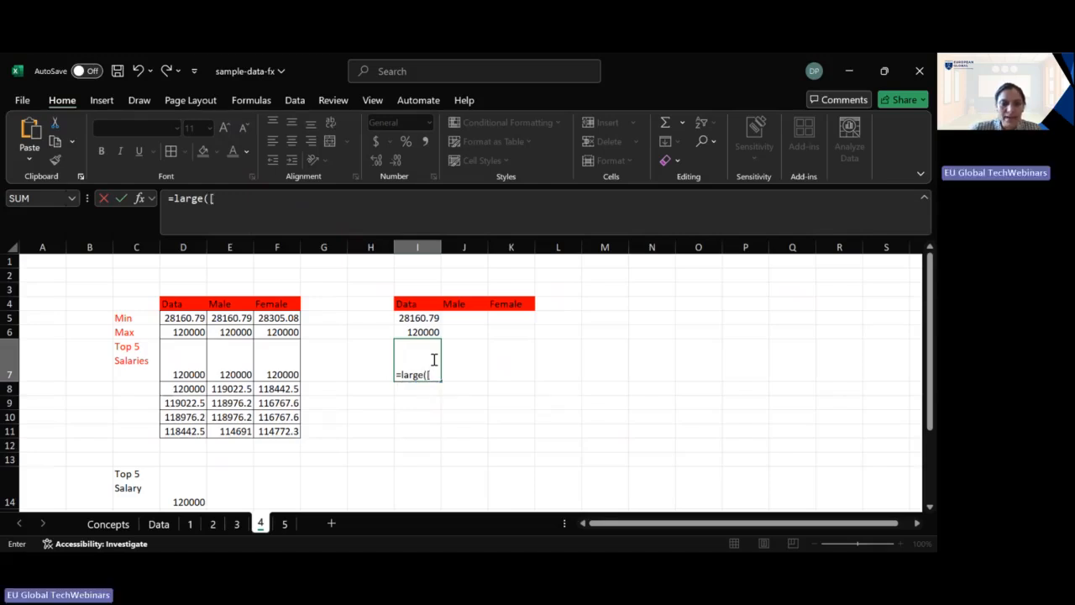
{"action": "type", "text": "st"}
{"action": "key", "text": "BackSpace"}
{"action": "key", "text": "BackSpace"}
{"action": "key", "text": "BackSpace"}
{"action": "type", "text": "staff[Sa"}
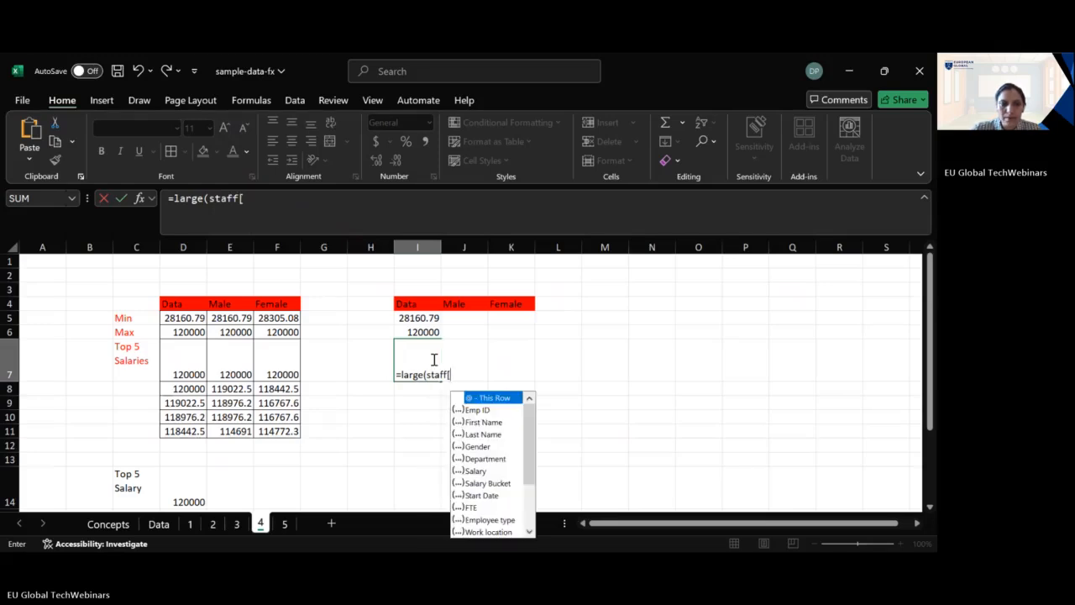
{"action": "key", "text": "Tab"}
{"action": "type", "text": "],1)"}
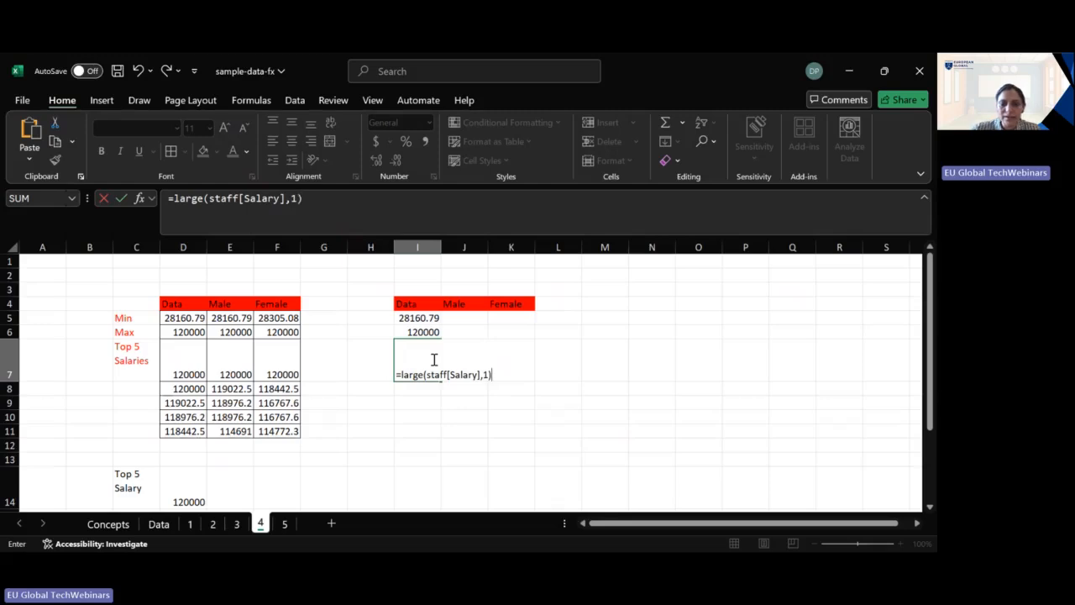
{"action": "key", "text": "Return"}
- Fill the LARGE formula from I7 down to I11 and set its rank argument to 2 in cell I8
{"action": "left_click", "coordinate": [433, 359]}
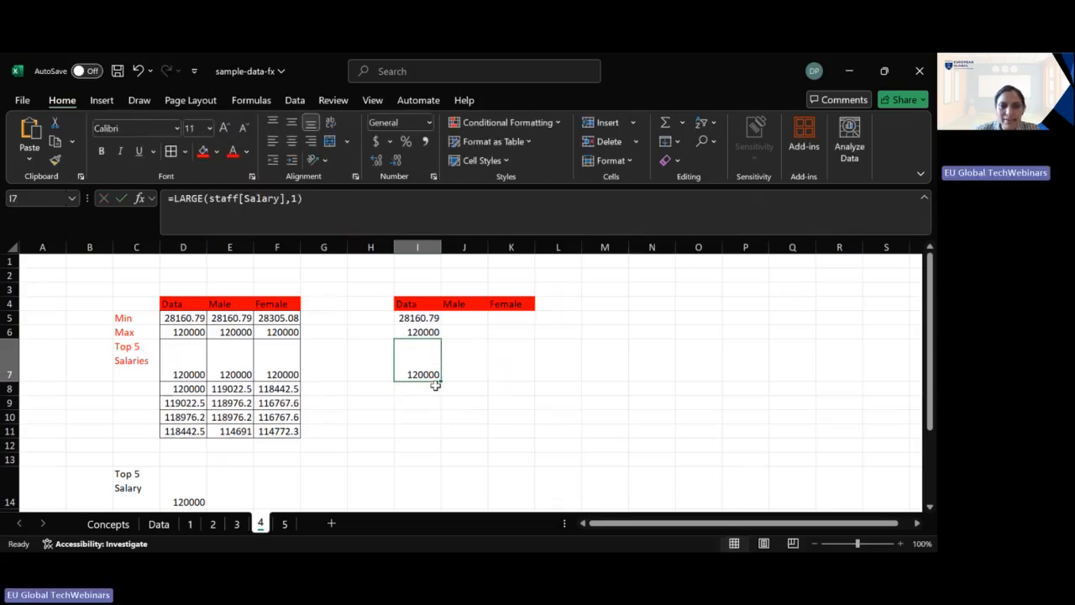
{"action": "left_click_drag", "start_coordinate": [442, 380], "coordinate": [440, 443]}
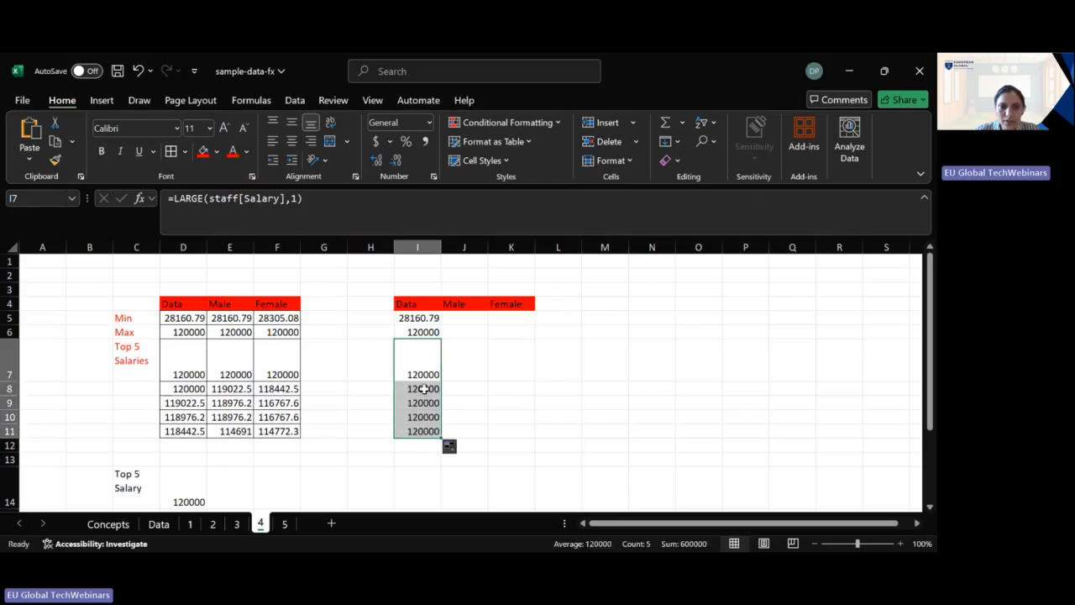
{"action": "double_click", "coordinate": [423, 389]}
{"action": "key", "text": "BackSpace"}
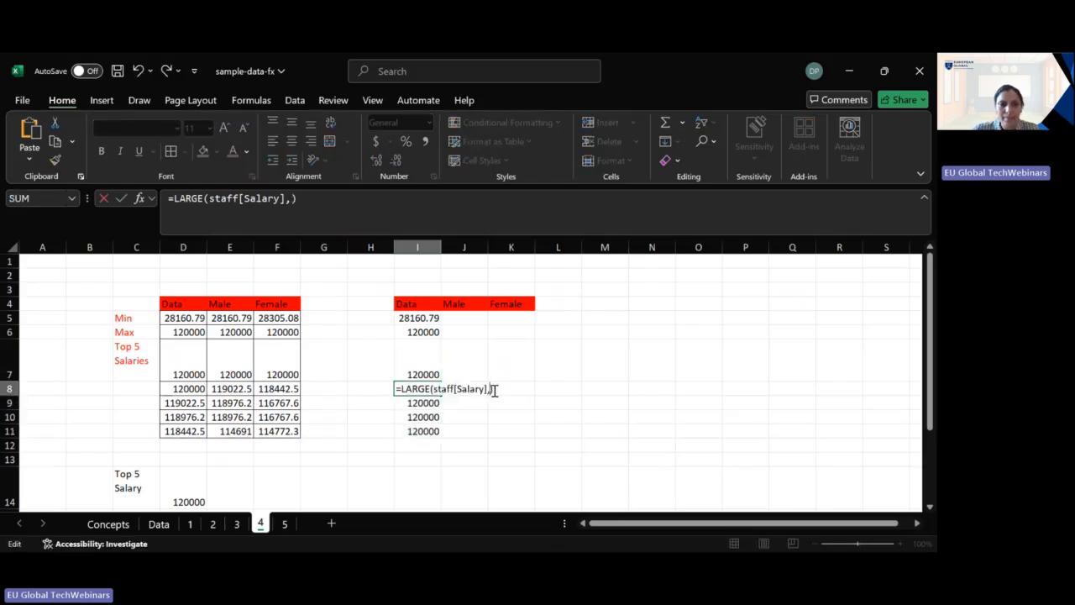
{"action": "type", "text": "2"}
{"action": "key", "text": "Return"}
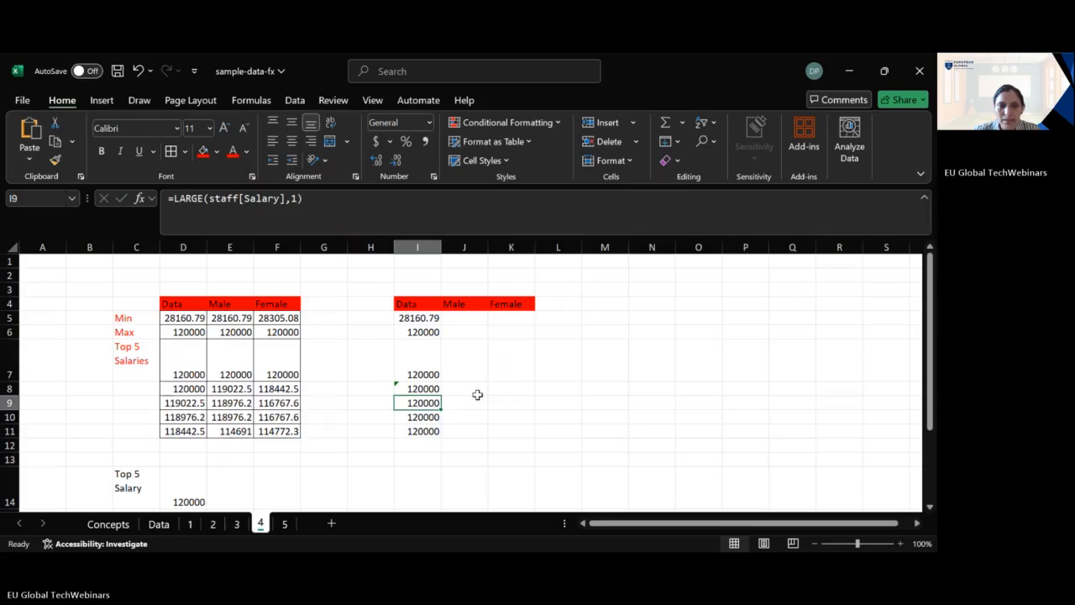
- Set the rank argument of the LARGE formulas in cells I9, I10 and I11 to 3, 4 and 5 respectively
{"action": "double_click", "coordinate": [416, 403]}
{"action": "key", "text": "BackSpace"}
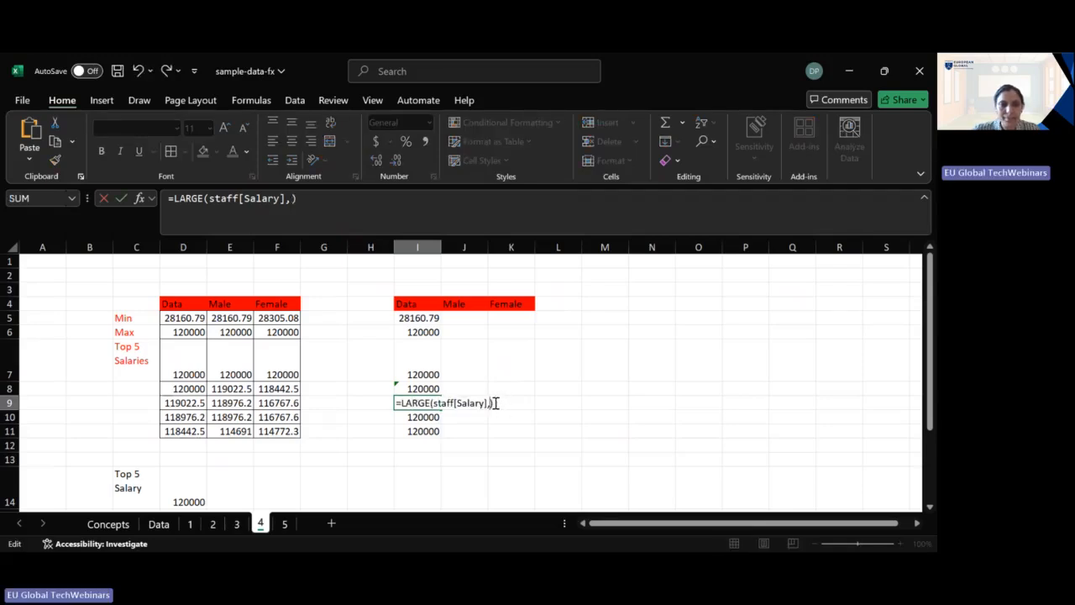
{"action": "type", "text": "3"}
{"action": "key", "text": "Return"}
{"action": "double_click", "coordinate": [422, 419]}
{"action": "left_click", "coordinate": [493, 417]}
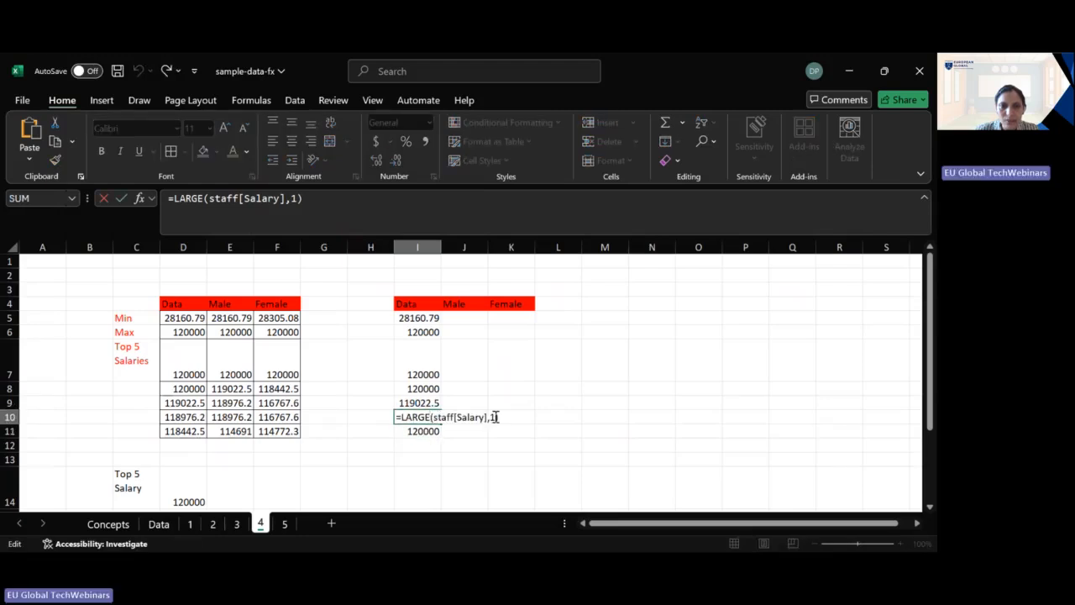
{"action": "key", "text": "BackSpace"}
{"action": "type", "text": "4"}
{"action": "key", "text": "Return"}
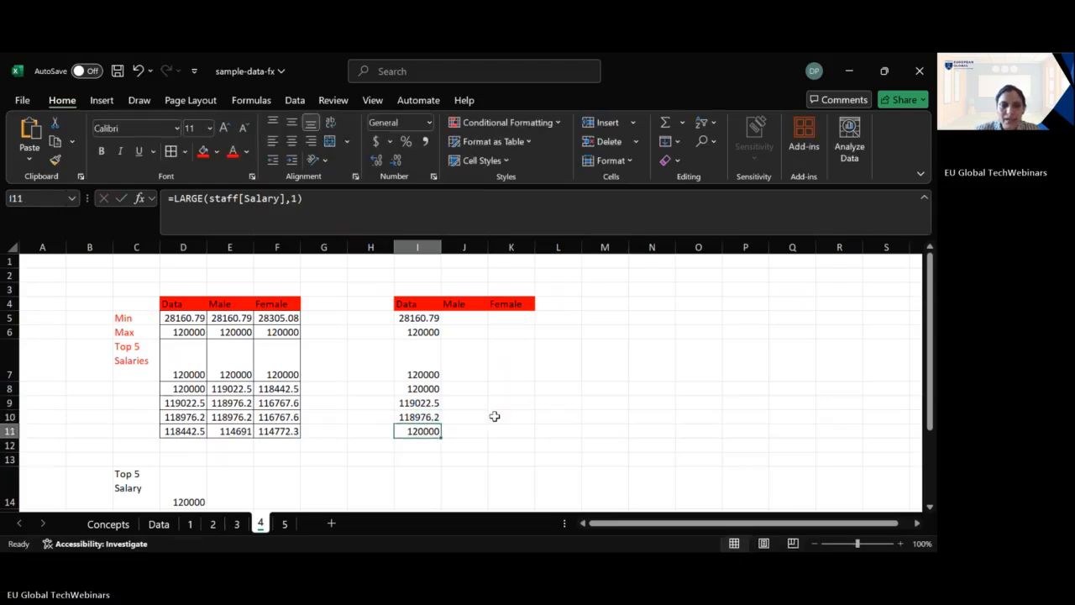
{"action": "double_click", "coordinate": [428, 431]}
{"action": "left_click", "coordinate": [493, 431]}
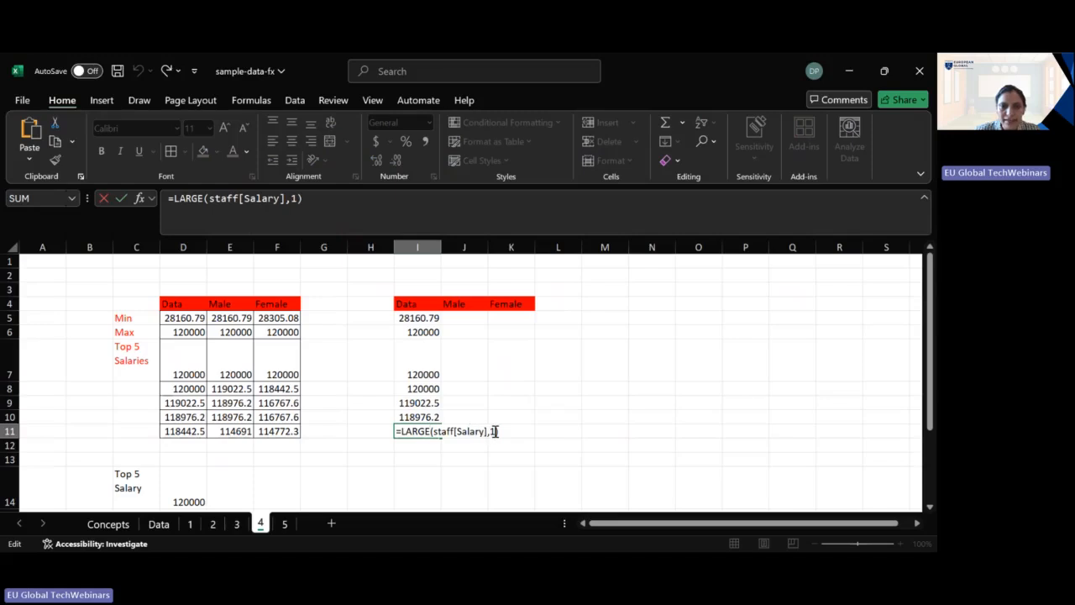
{"action": "key", "text": "BackSpace"}
{"action": "type", "text": "5"}
{"action": "key", "text": "Return"}
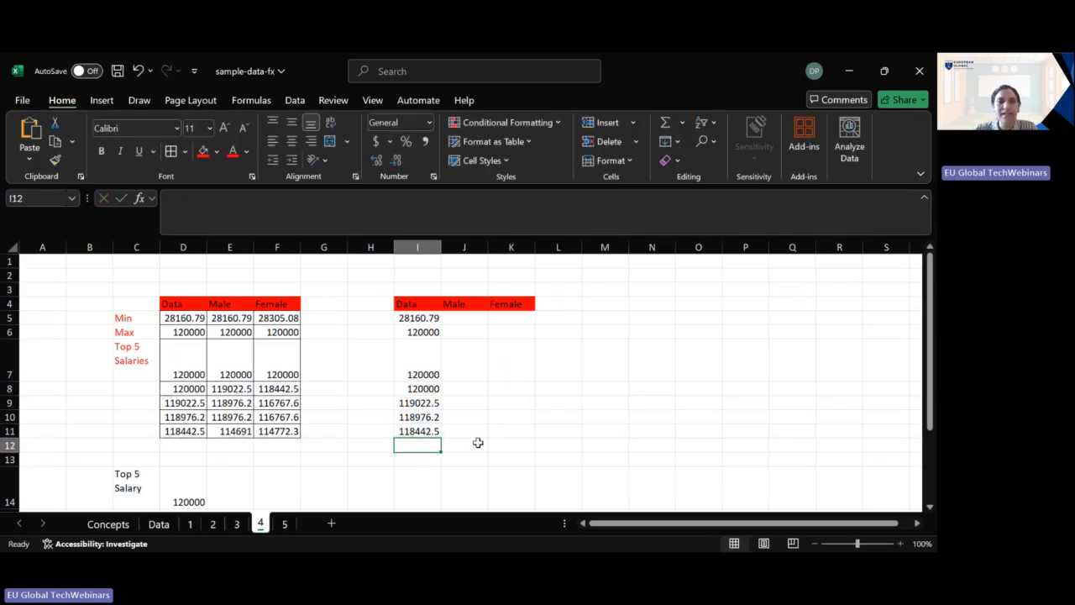
- Calculate the lowest male salary in cell J5 with the formula =MINIFS(staff[Salary],staff[Gender],J$4)
{"action": "double_click", "coordinate": [452, 319]}
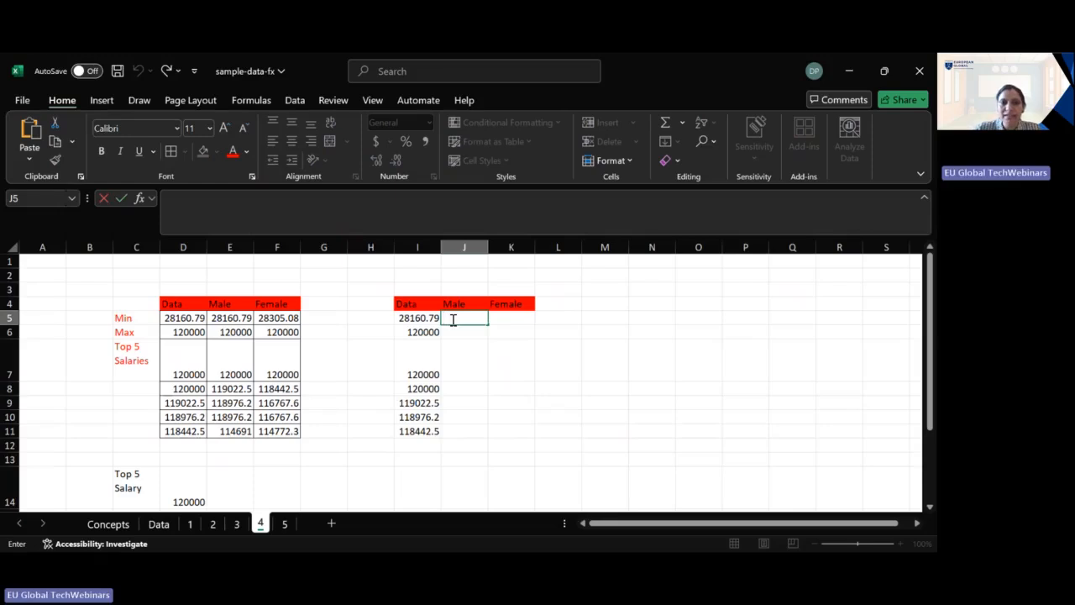
{"action": "type", "text": "="}
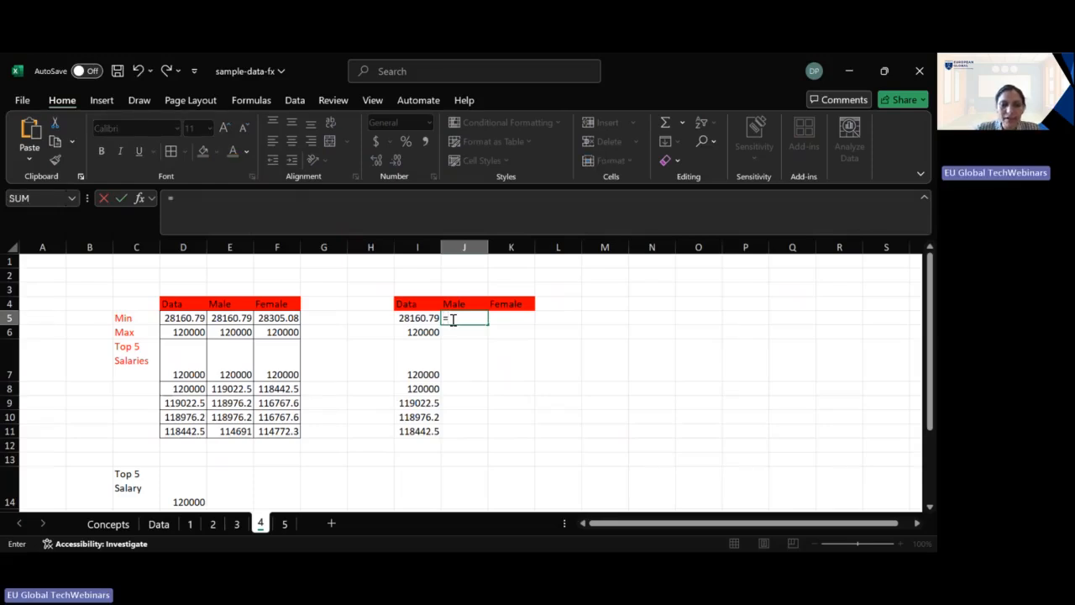
{"action": "type", "text": "minifs"}
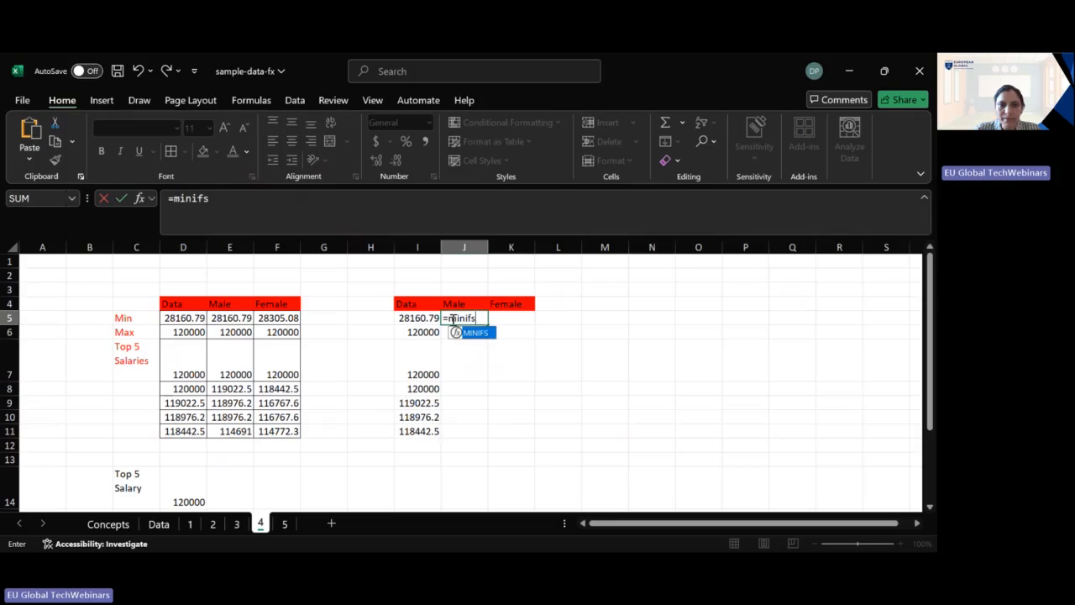
{"action": "key", "text": "Tab"}
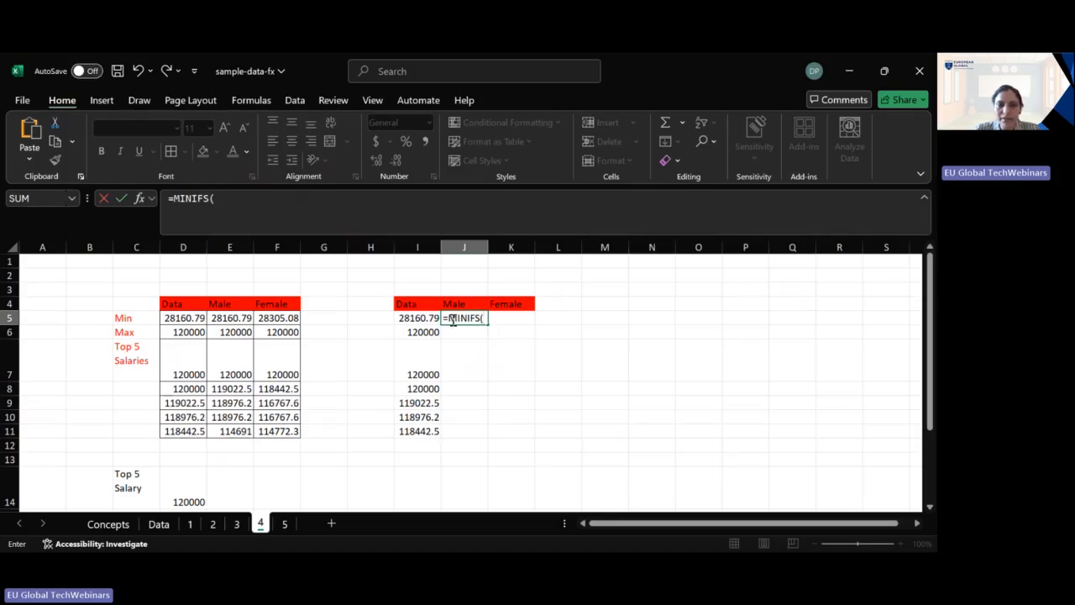
{"action": "type", "text": "staff"}
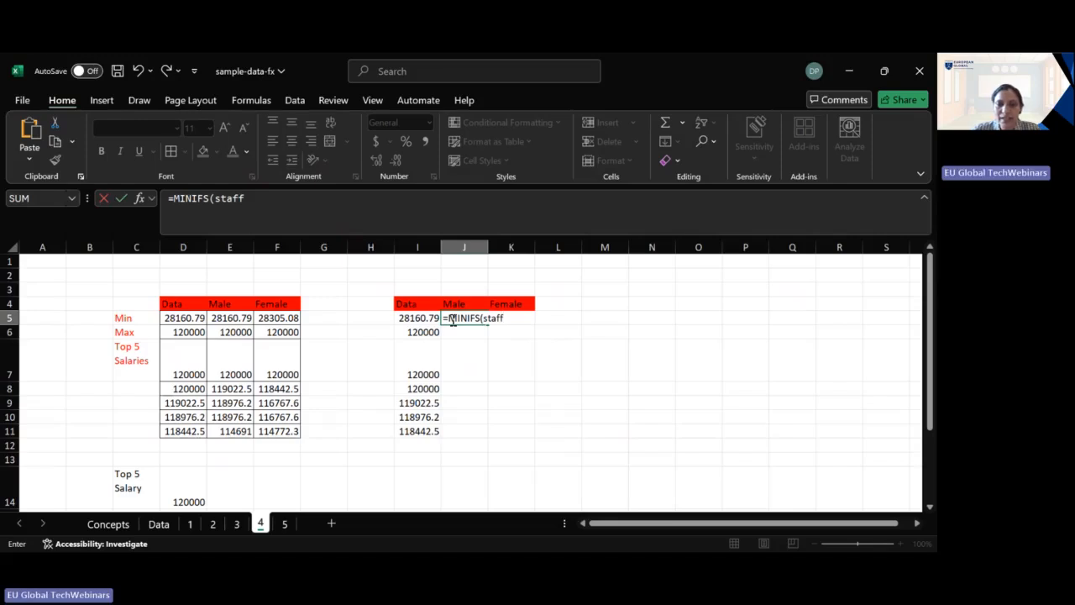
{"action": "type", "text": "[Salary"}
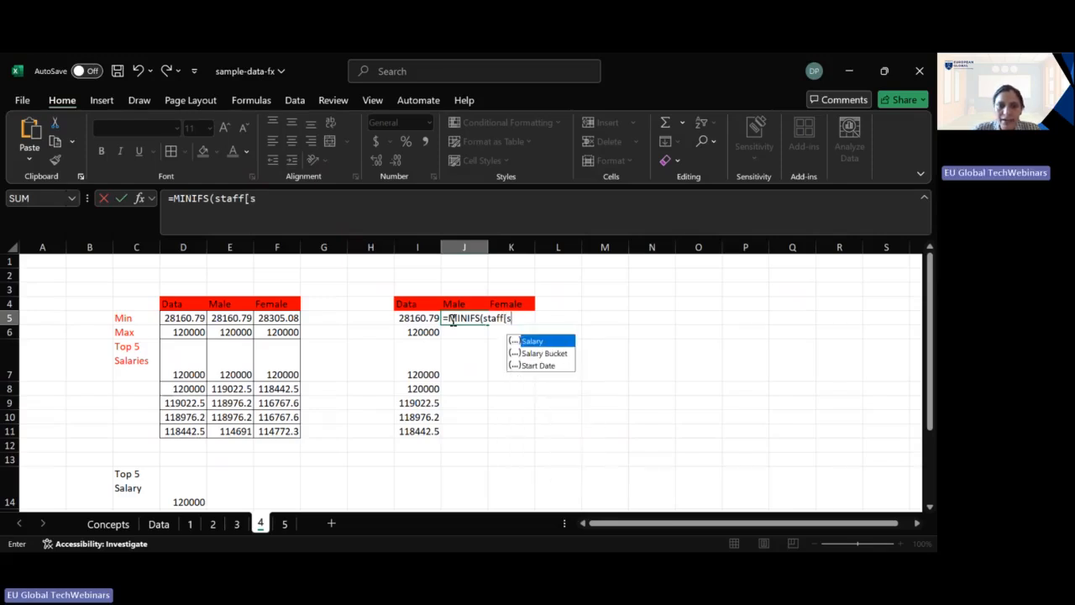
{"action": "type", "text": "],staff["}
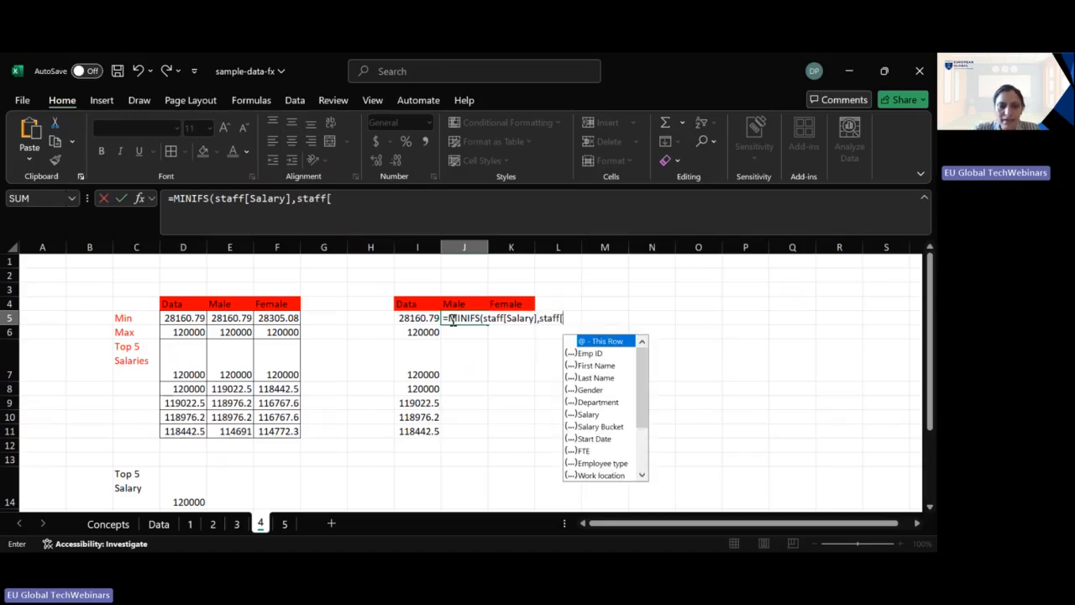
{"action": "type", "text": "Gender"}
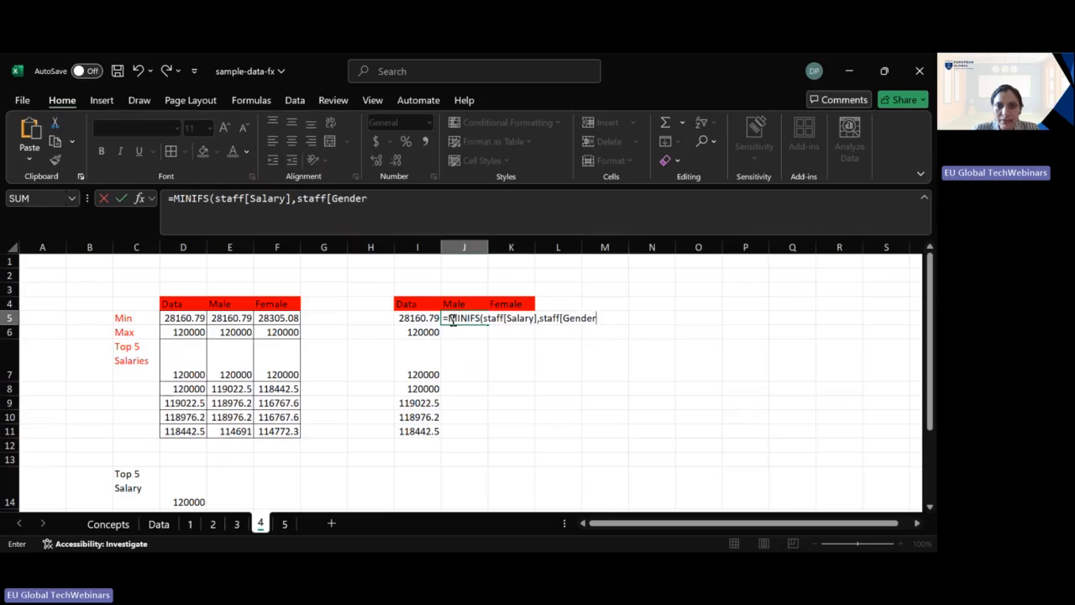
{"action": "type", "text": "],J$4)"}
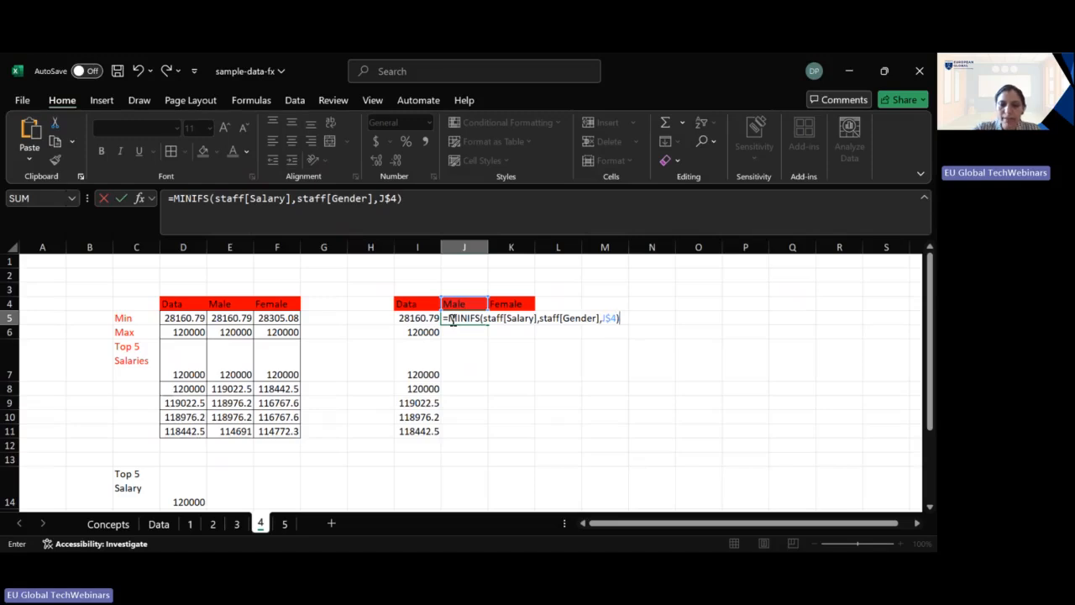
{"action": "key", "text": "Return"}
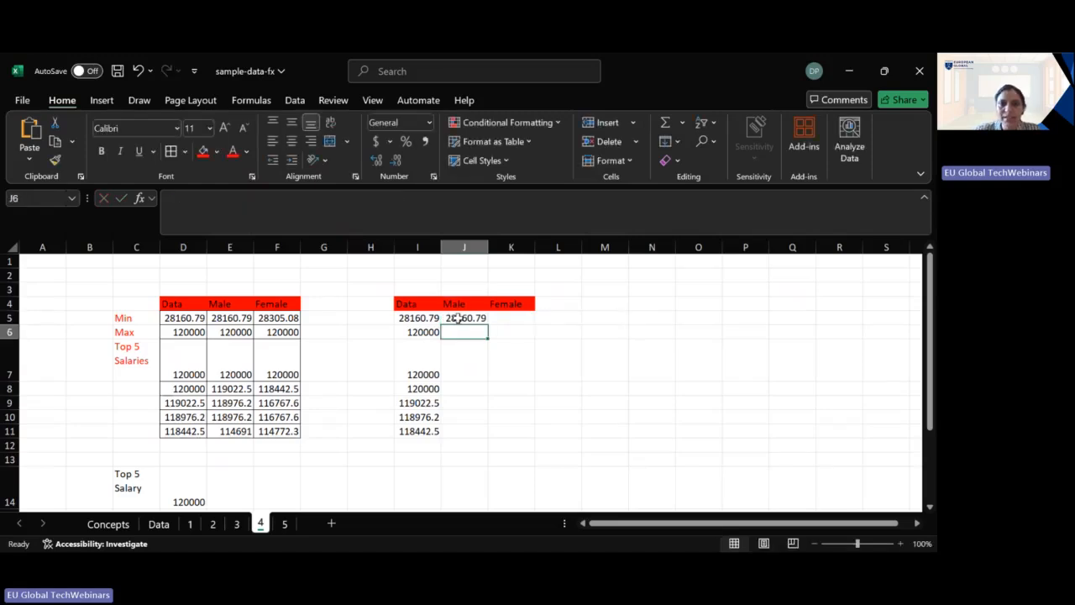
{"action": "left_click", "coordinate": [454, 317]}
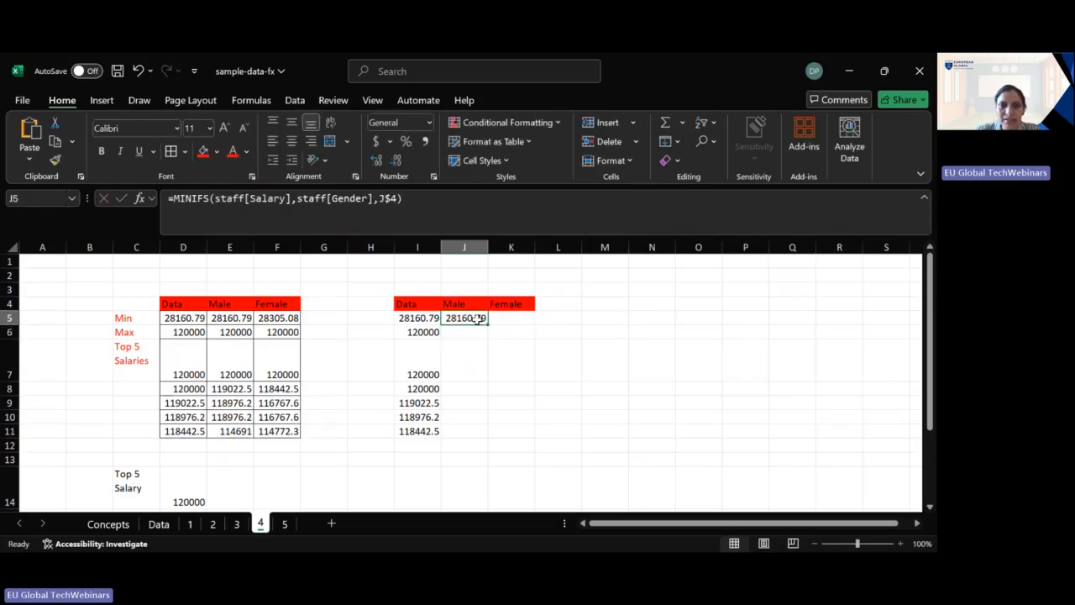
- Copy the female minimum formula from F5 into K5 and change its criteria reference to K$4
{"action": "left_click", "coordinate": [278, 319]}
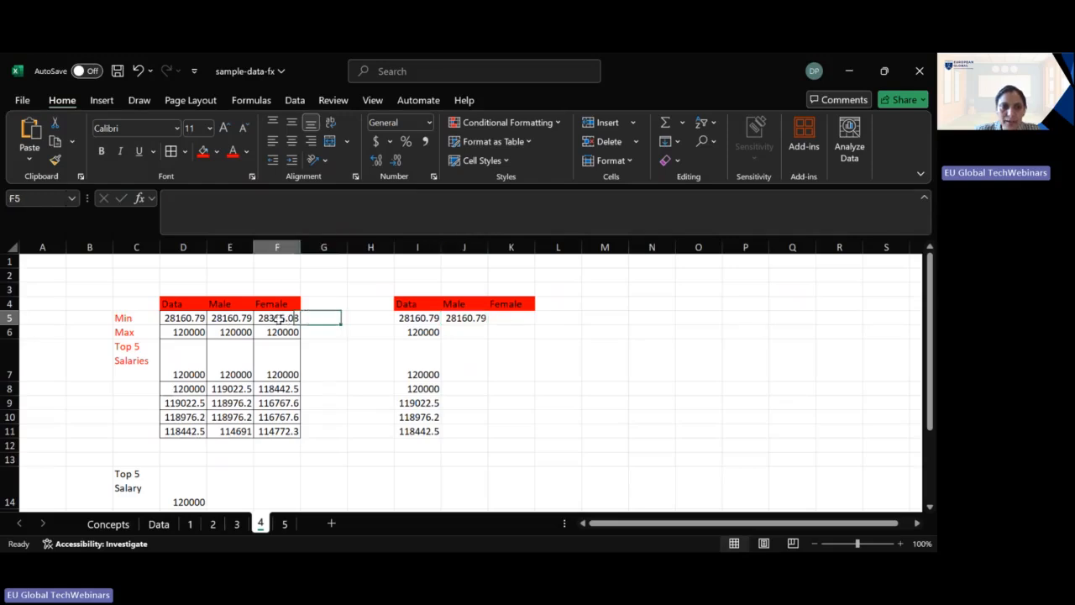
{"action": "triple_click", "coordinate": [302, 199]}
{"action": "key", "text": "ctrl+c"}
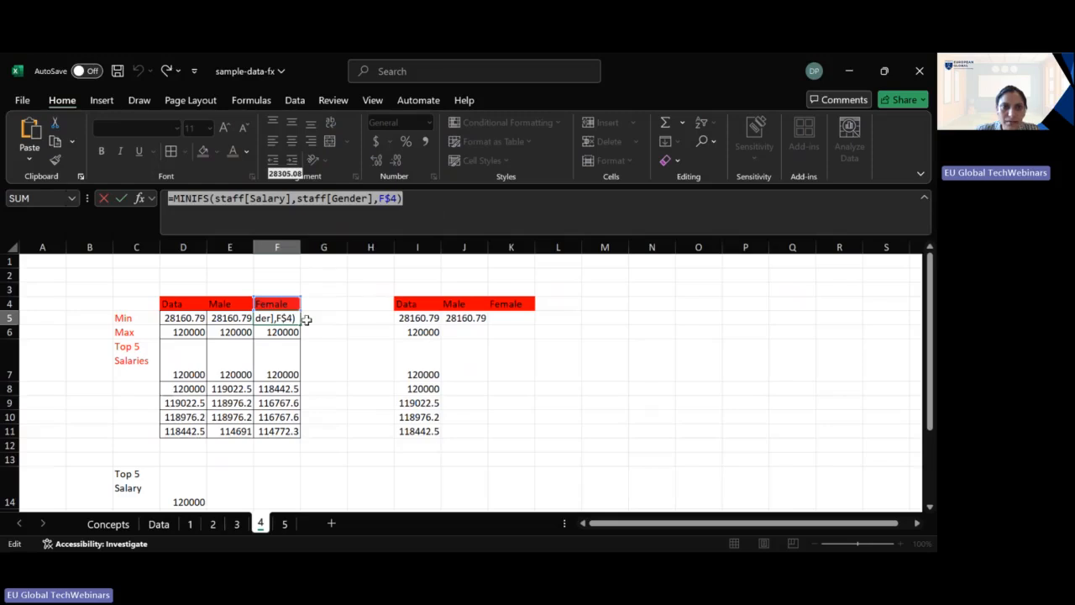
{"action": "left_click", "coordinate": [429, 197]}
{"action": "key", "text": "Return"}
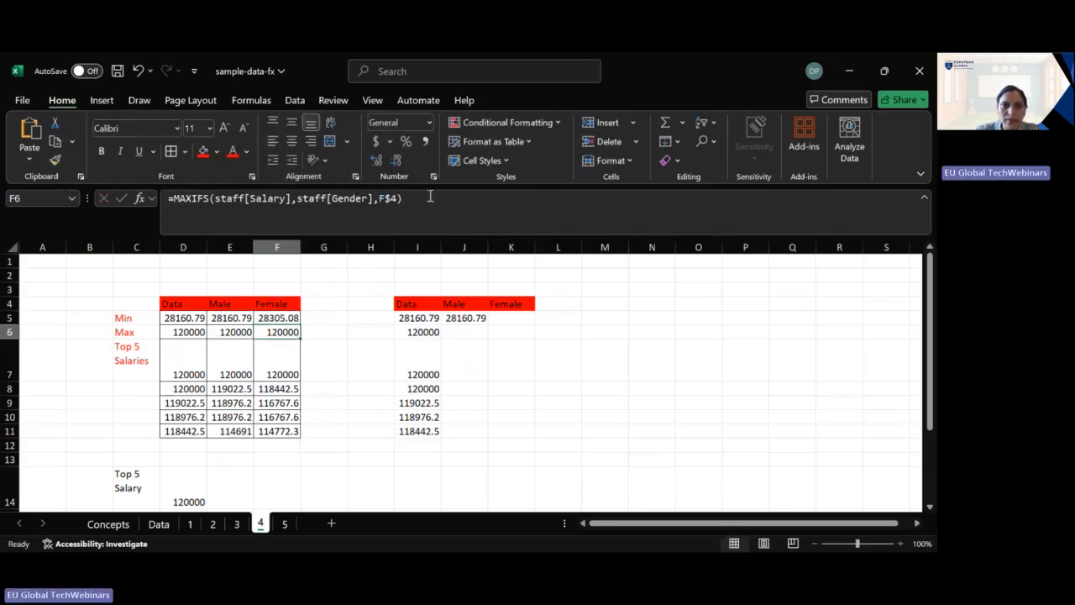
{"action": "double_click", "coordinate": [531, 320]}
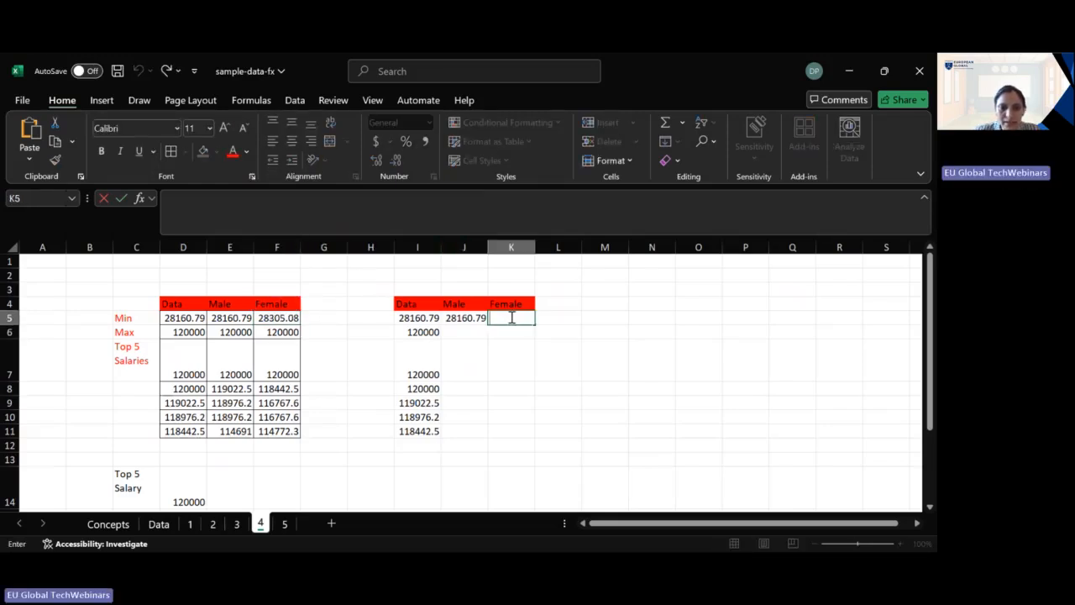
{"action": "key", "text": "ctrl+v"}
{"action": "left_click", "coordinate": [654, 319]}
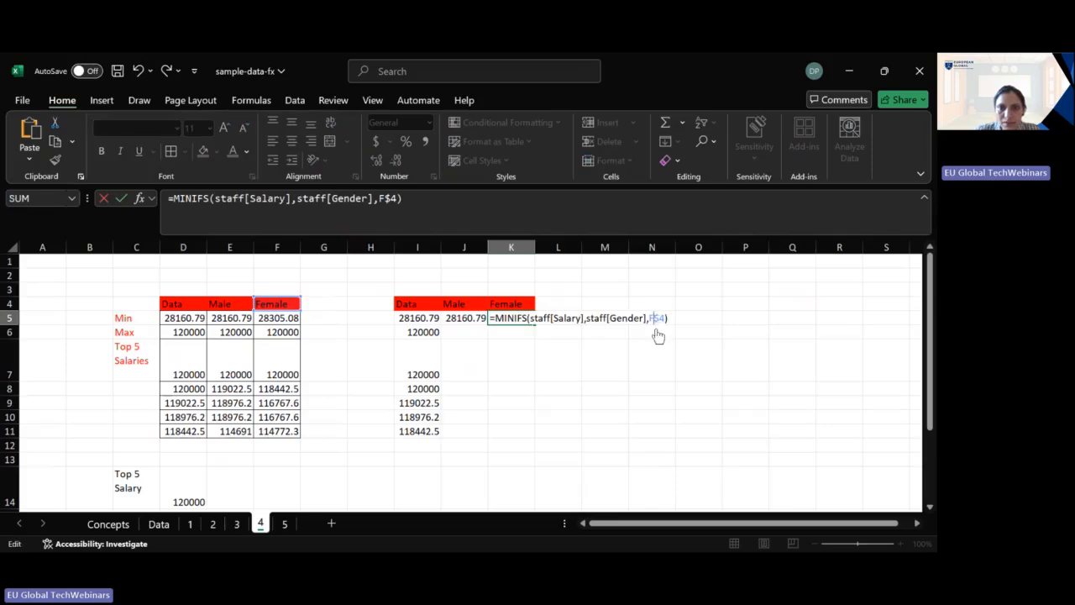
{"action": "key", "text": "BackSpace"}
{"action": "type", "text": "K"}
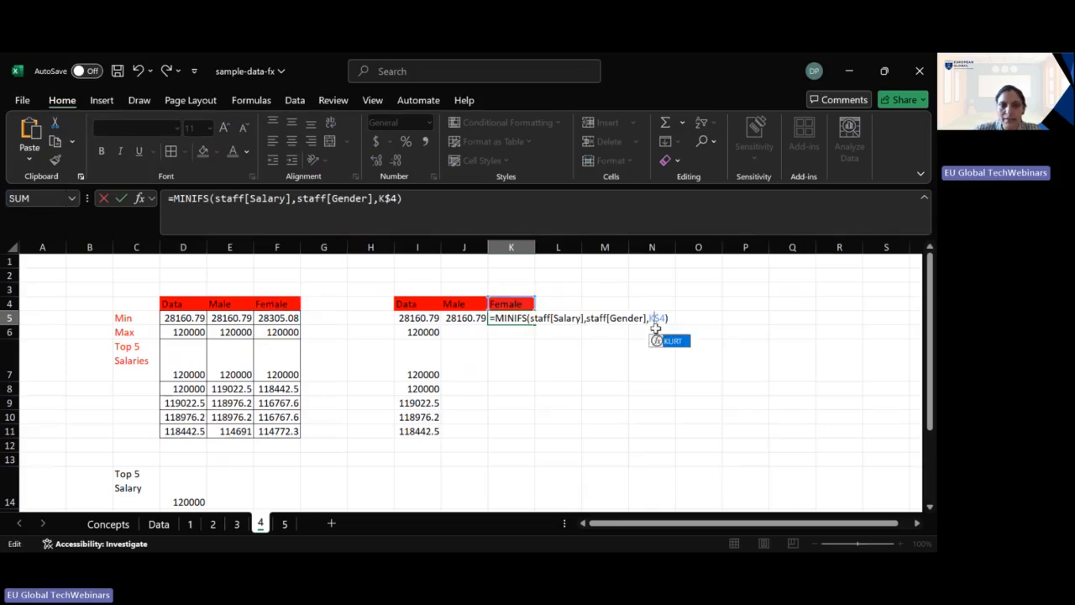
{"action": "key", "text": "Return"}
- Copy the male MAXIFS formula from E6 into J6 and change its criteria reference to J$4
{"action": "left_click", "coordinate": [240, 332]}
{"action": "triple_click", "coordinate": [290, 203]}
{"action": "key", "text": "ctrl+c"}
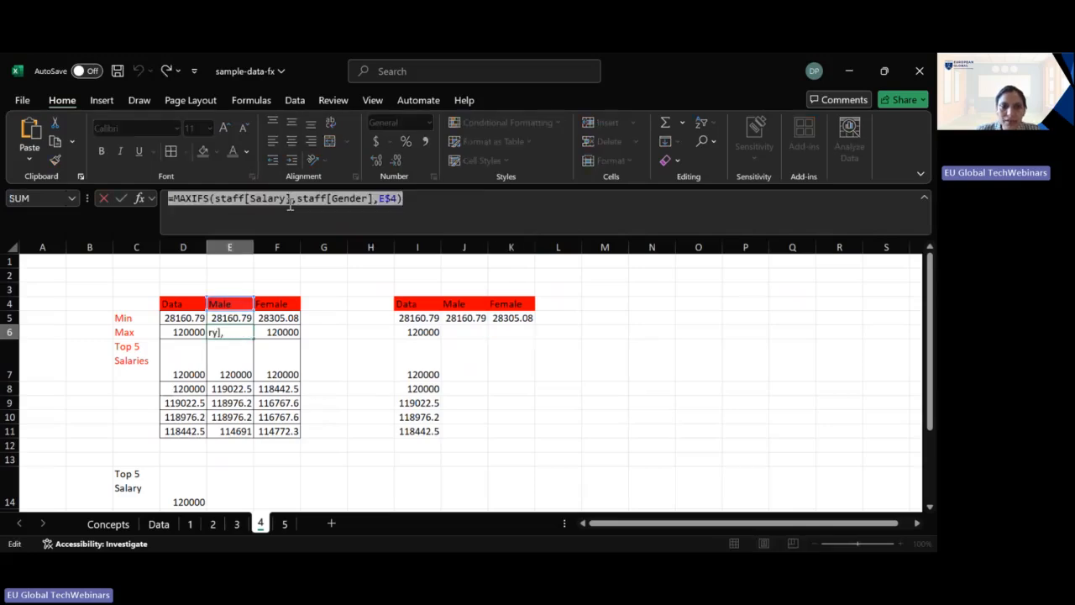
{"action": "left_click", "coordinate": [422, 194]}
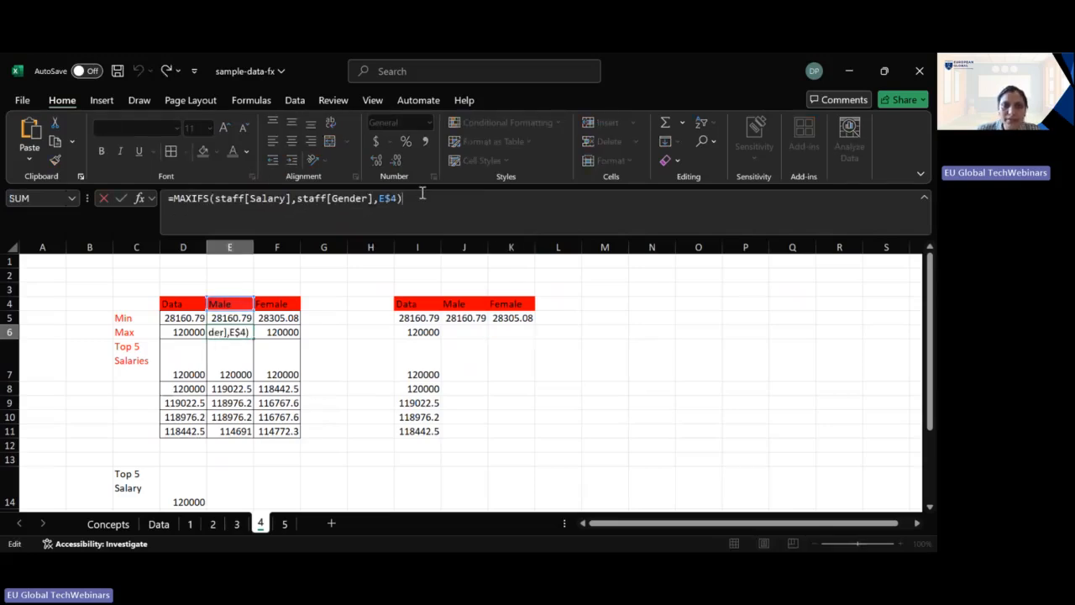
{"action": "key", "text": "Return"}
{"action": "double_click", "coordinate": [472, 334]}
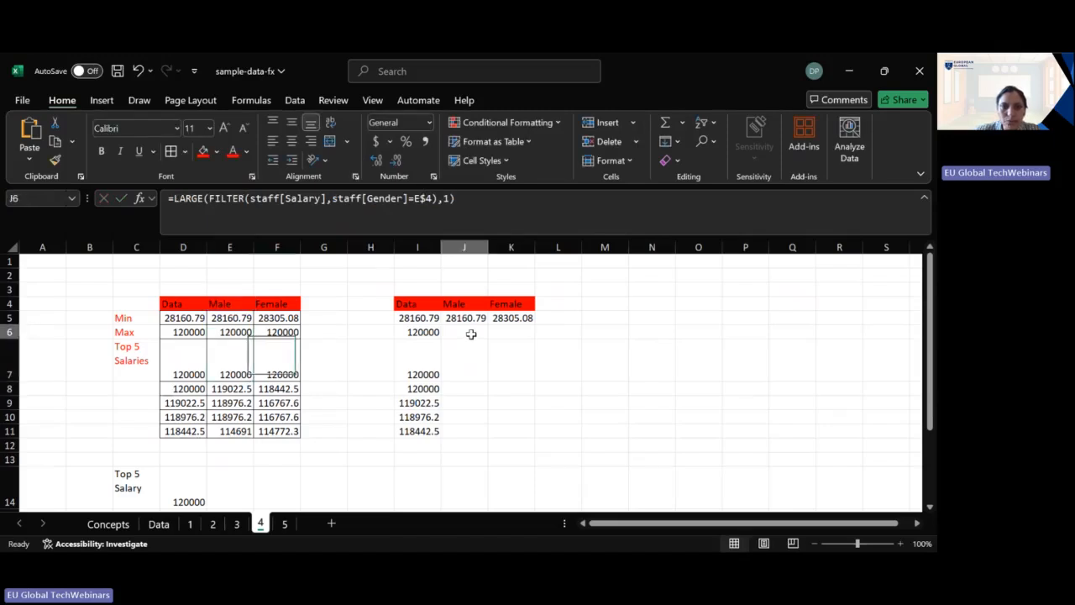
{"action": "key", "text": "ctrl+v"}
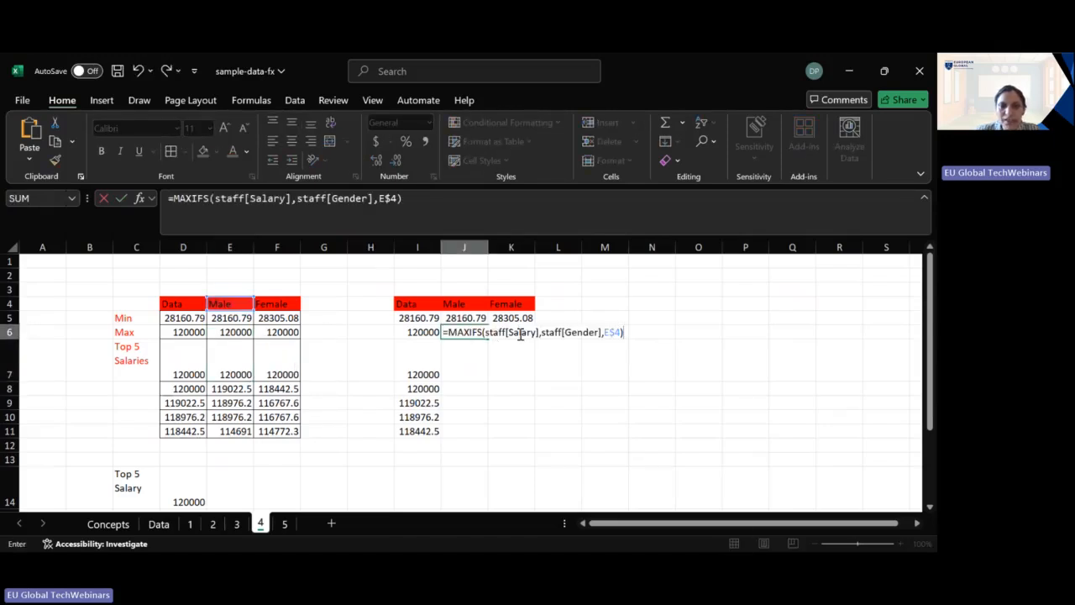
{"action": "left_click", "coordinate": [611, 332]}
{"action": "key", "text": "BackSpace"}
{"action": "type", "text": "J"}
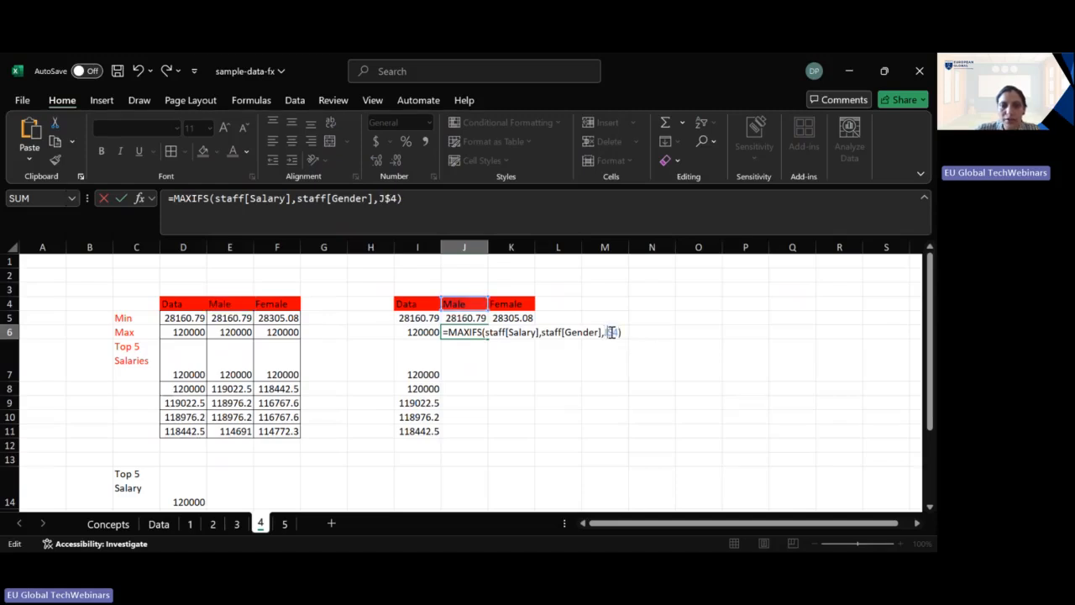
{"action": "key", "text": "Return"}
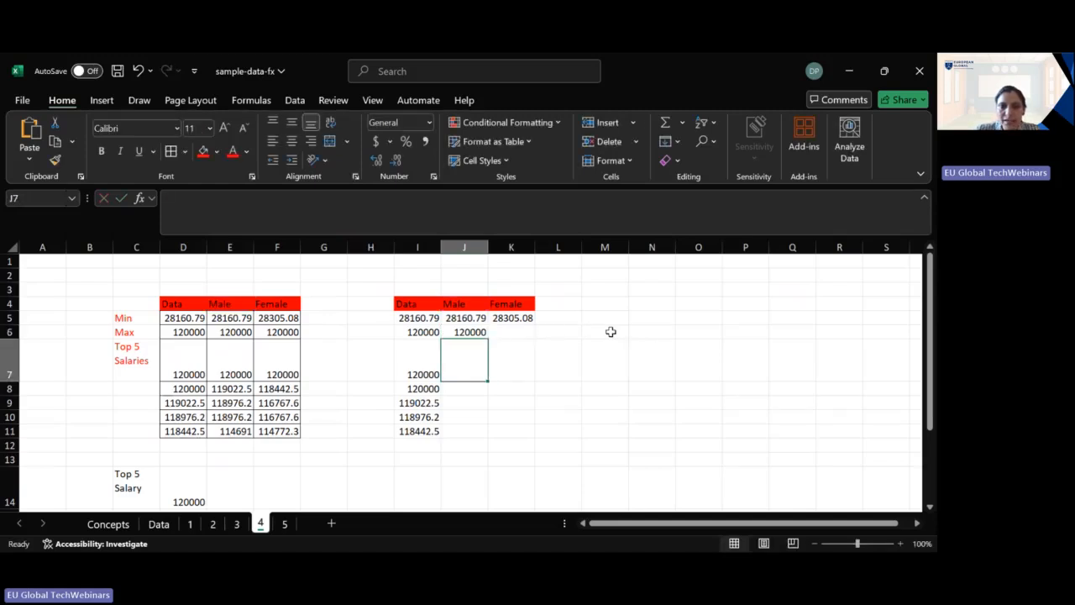
- Calculate the highest female salary in cell K6 with =MAXIFS(staff[Salary],staff[Gender],K$4)
{"action": "left_click", "coordinate": [499, 331]}
{"action": "type", "text": "="}
{"action": "type", "text": "MAXIFS(staff[Salary],staff[Gender],E$4)"}
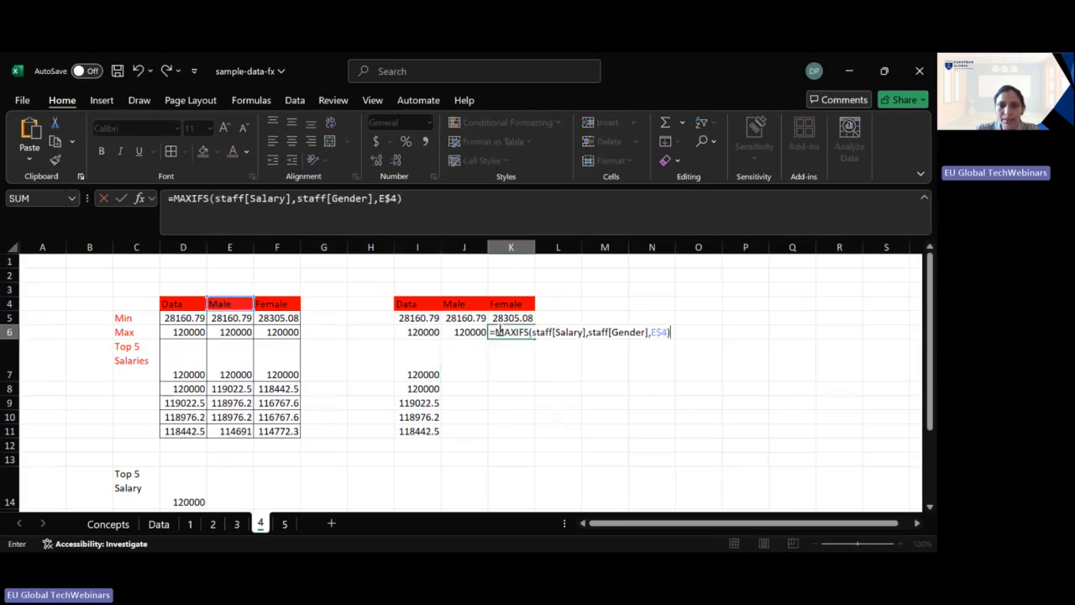
{"action": "left_click", "coordinate": [658, 332]}
{"action": "key", "text": "BackSpace"}
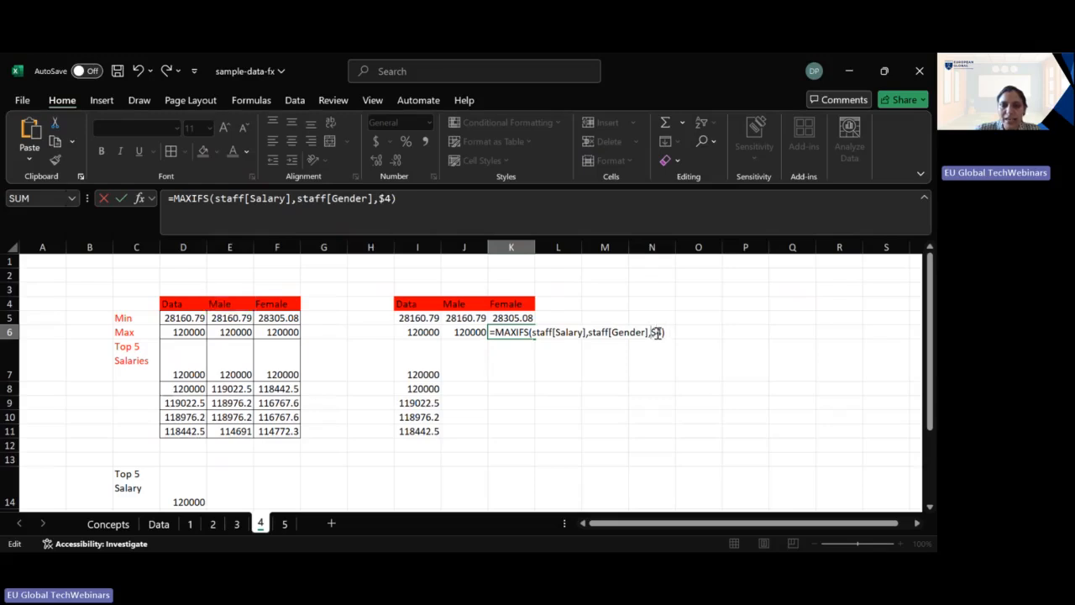
{"action": "type", "text": "K"}
{"action": "key", "text": "Return"}
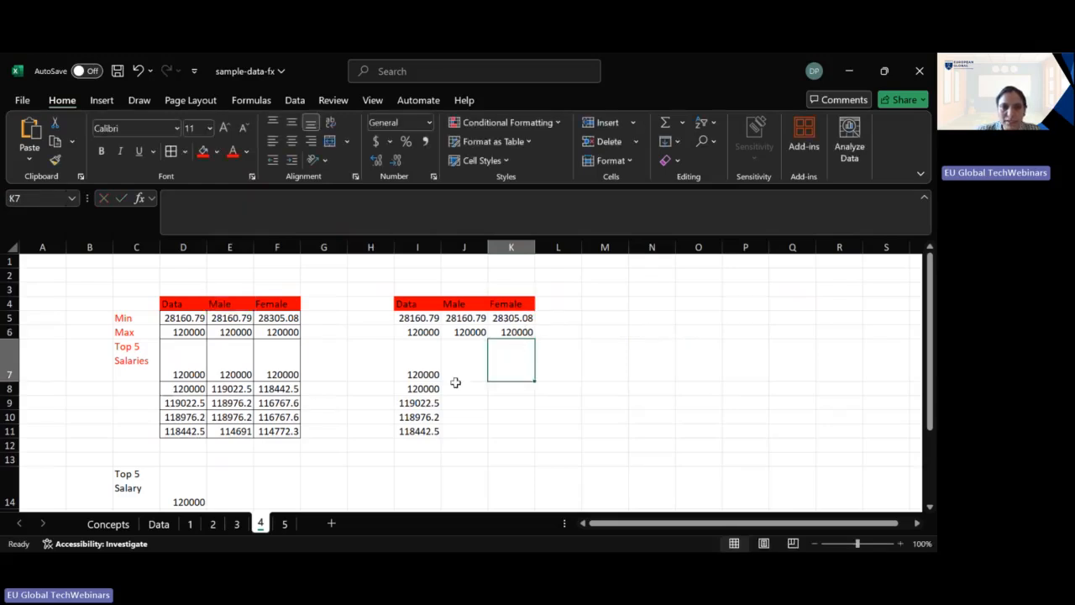
- Copy the formula text =LARGE(FILTER(staff[Salary],staff[Gender]=E$4),1) from cell E7 into cell J7
{"action": "left_click", "coordinate": [250, 366]}
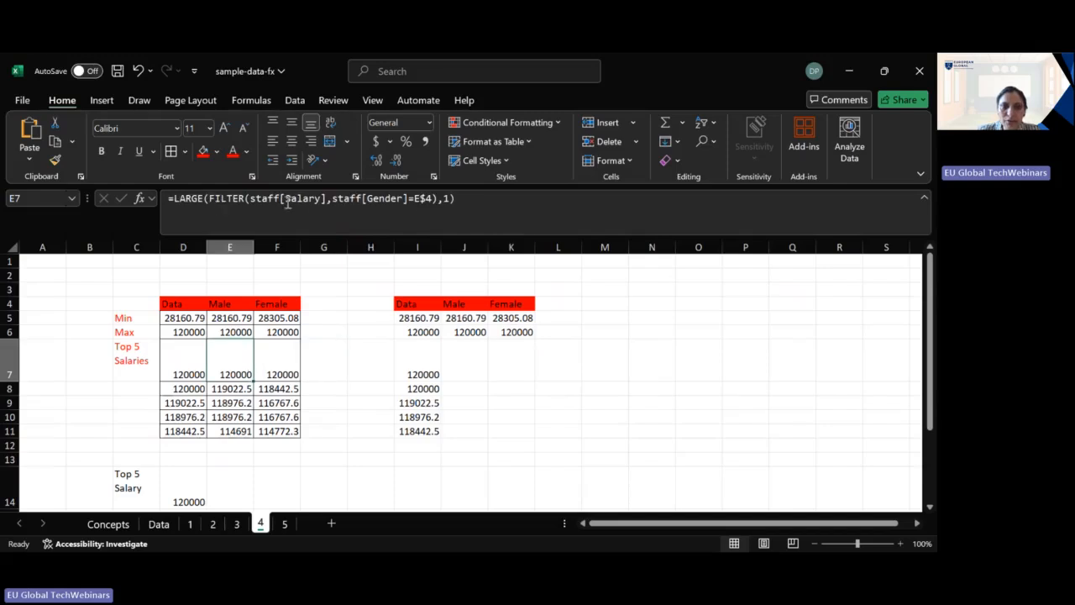
{"action": "triple_click", "coordinate": [381, 209]}
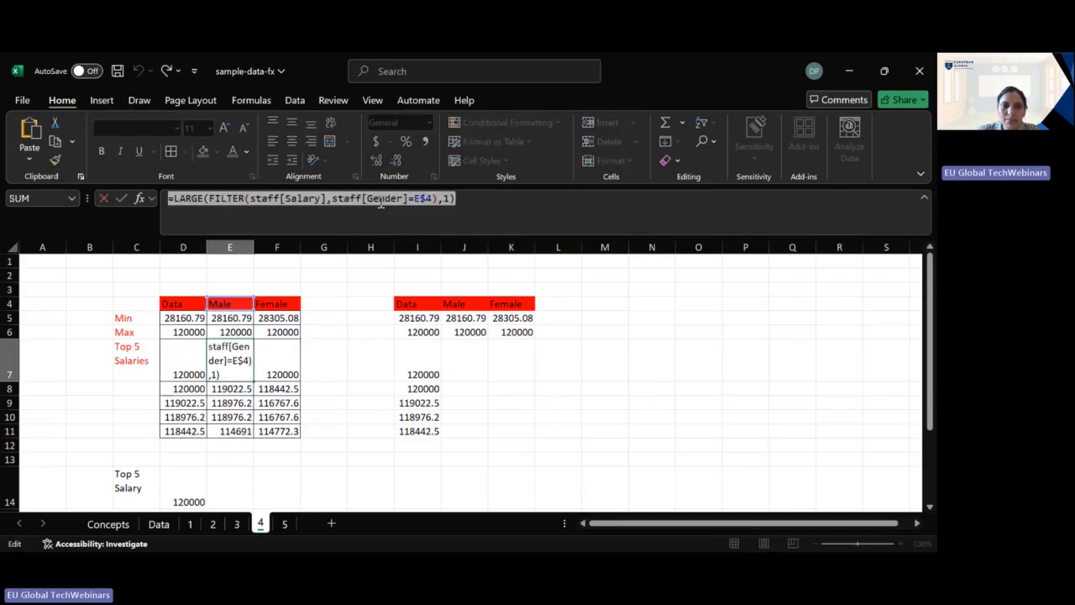
{"action": "left_click", "coordinate": [475, 202]}
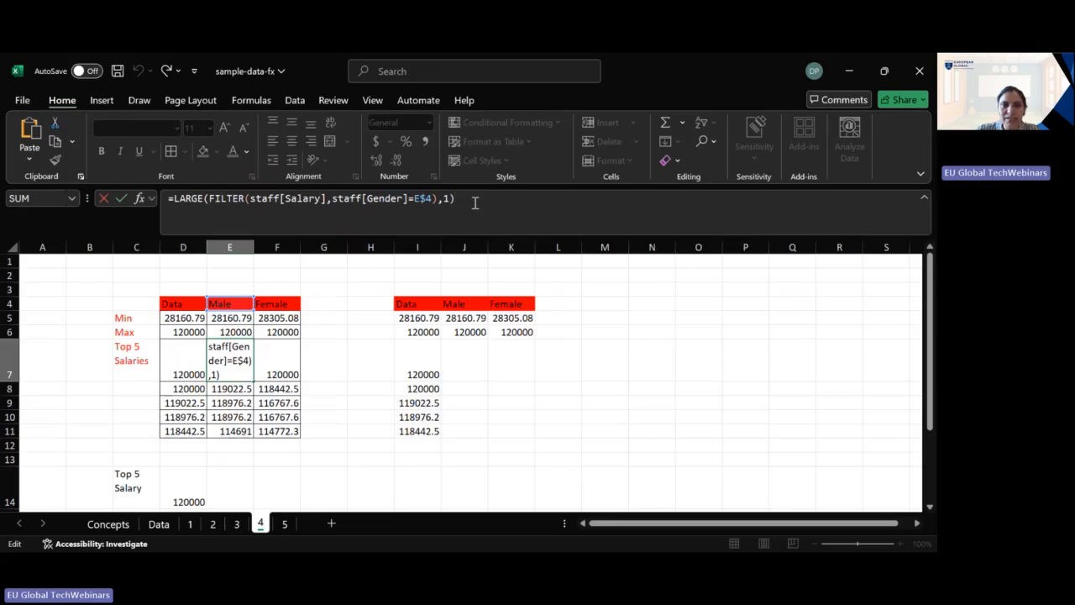
{"action": "key", "text": "Return"}
{"action": "left_click", "coordinate": [463, 371]}
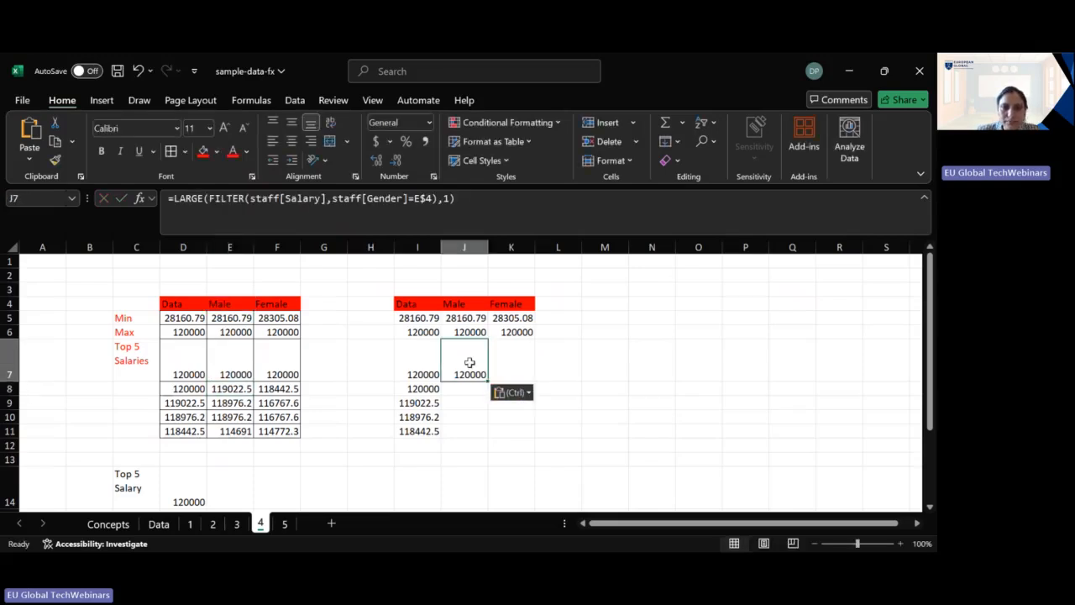
- Change the gender reference in J7's LARGE formula to J$4 and fill the formula down to J11
{"action": "double_click", "coordinate": [467, 365]}
{"action": "double_click", "coordinate": [636, 376]}
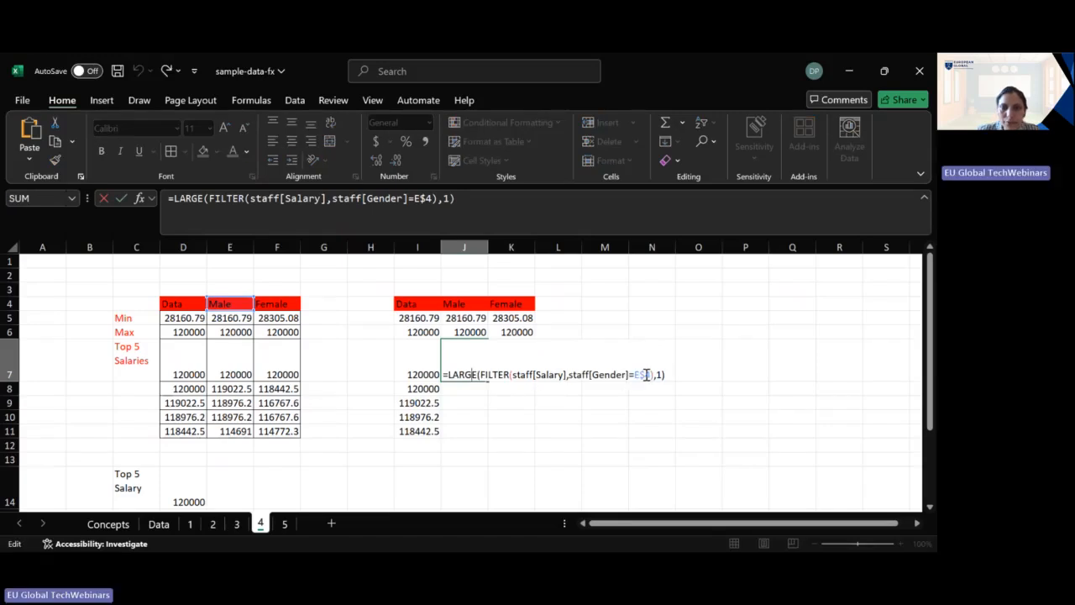
{"action": "left_click", "coordinate": [640, 375]}
{"action": "key", "text": "BackSpace"}
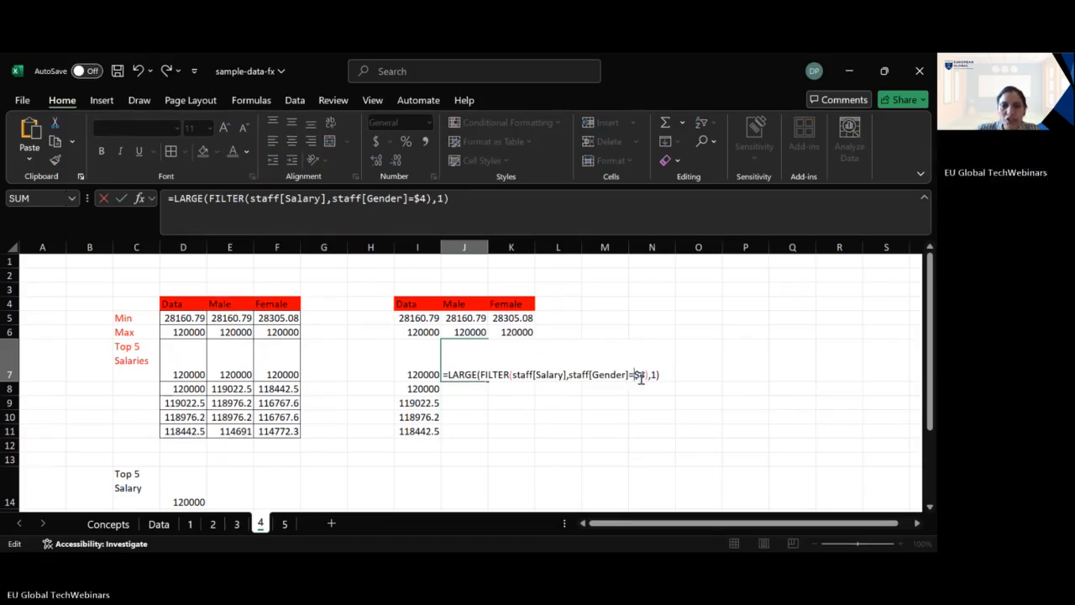
{"action": "type", "text": "J"}
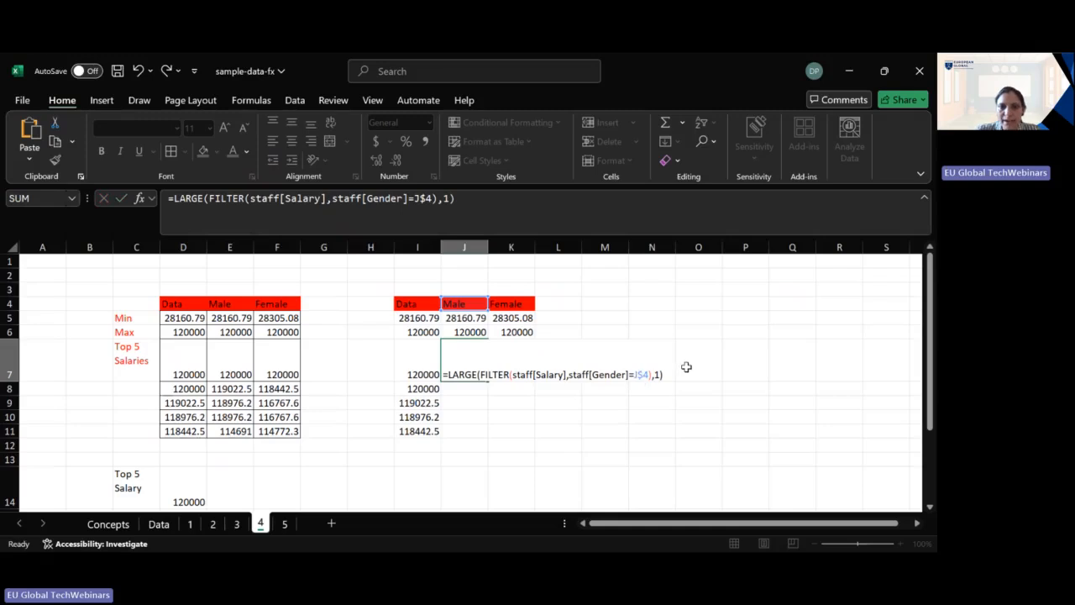
{"action": "left_click", "coordinate": [686, 367]}
{"action": "left_click", "coordinate": [467, 370]}
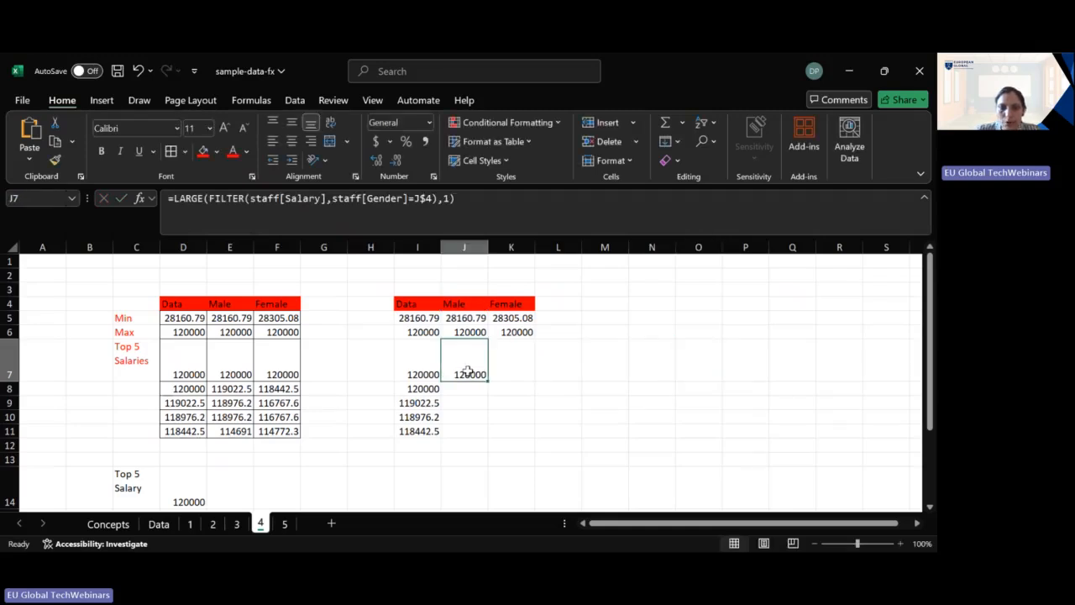
{"action": "left_click_drag", "start_coordinate": [488, 381], "coordinate": [484, 444]}
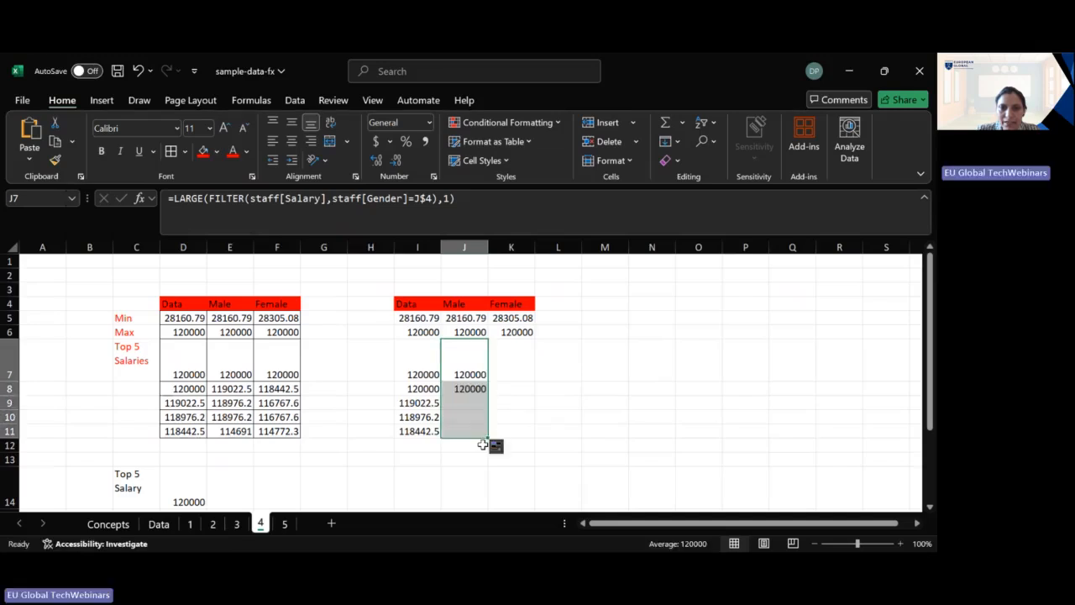
- Change the rank argument of the male LARGE formula in cell J8 to 2
{"action": "double_click", "coordinate": [472, 387]}
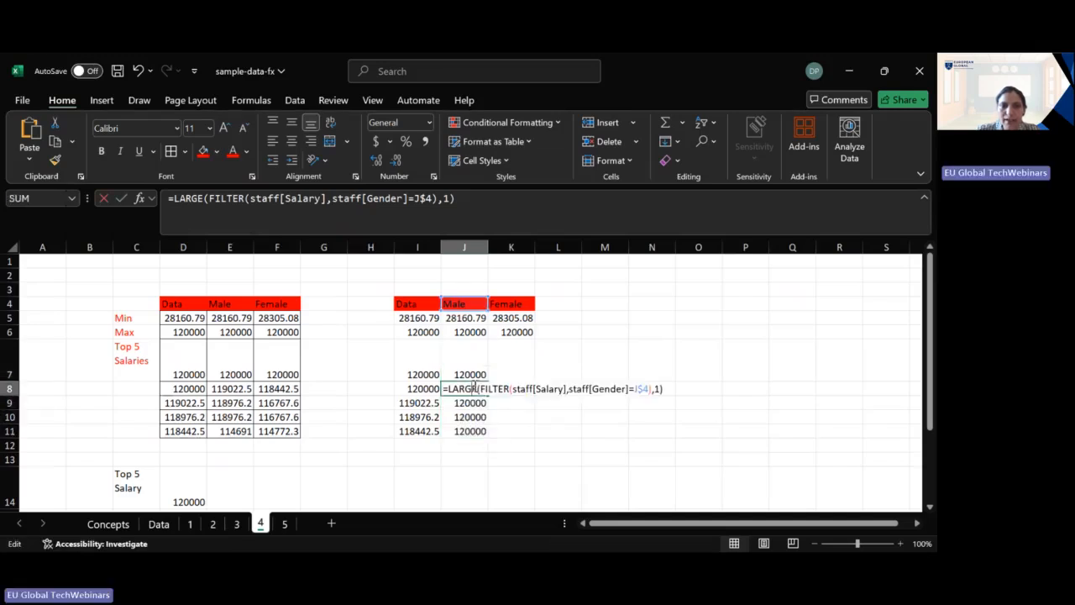
{"action": "left_click", "coordinate": [659, 390]}
{"action": "key", "text": "BackSpace"}
{"action": "type", "text": "2"}
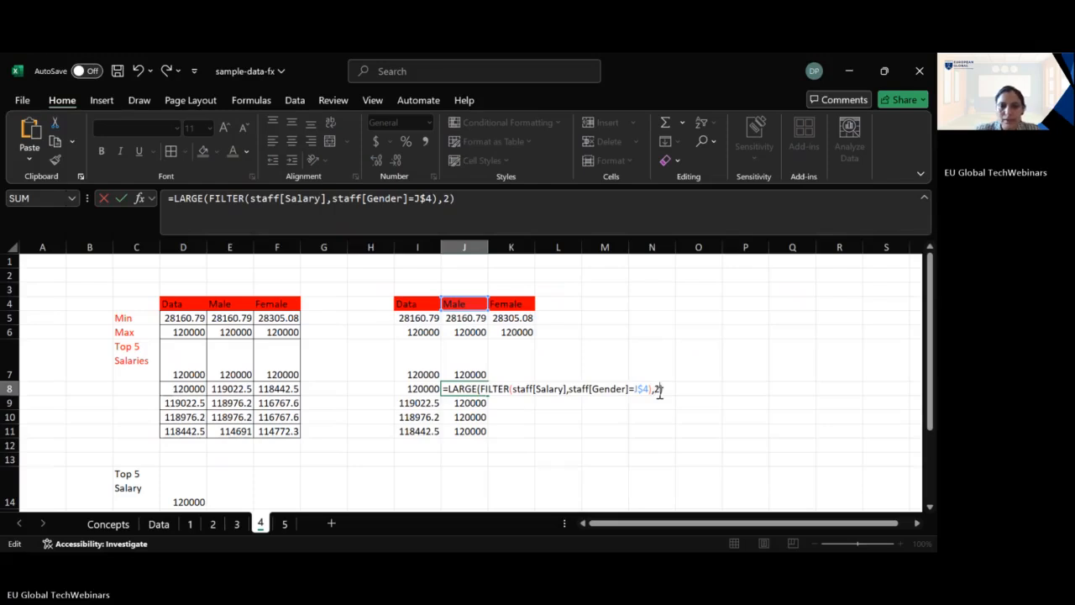
{"action": "key", "text": "Return"}
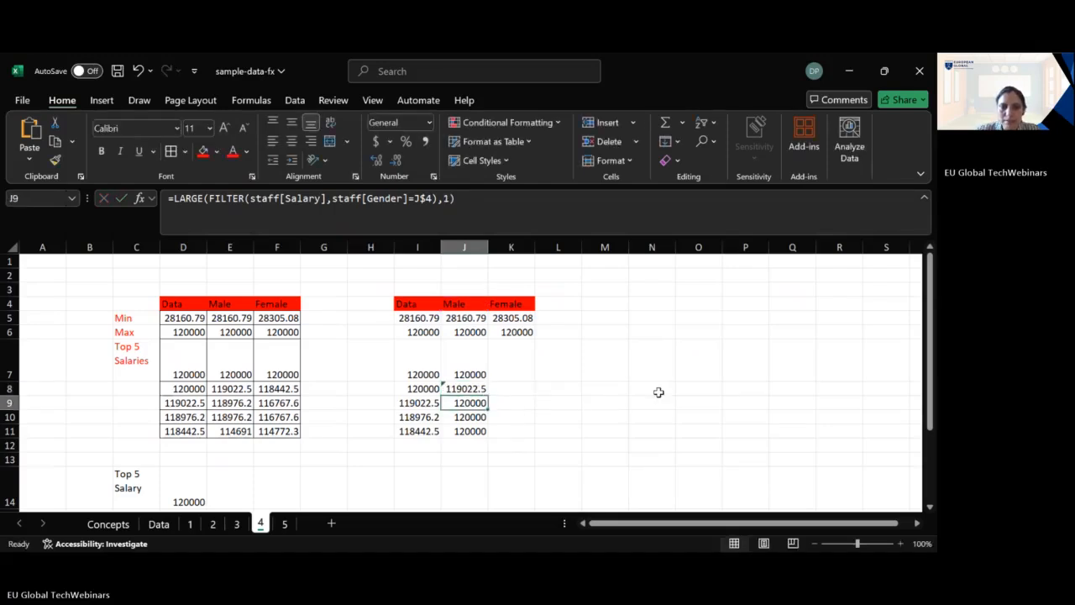
- Change the rank argument of the male LARGE formula in cell J9 to 3
{"action": "double_click", "coordinate": [473, 405]}
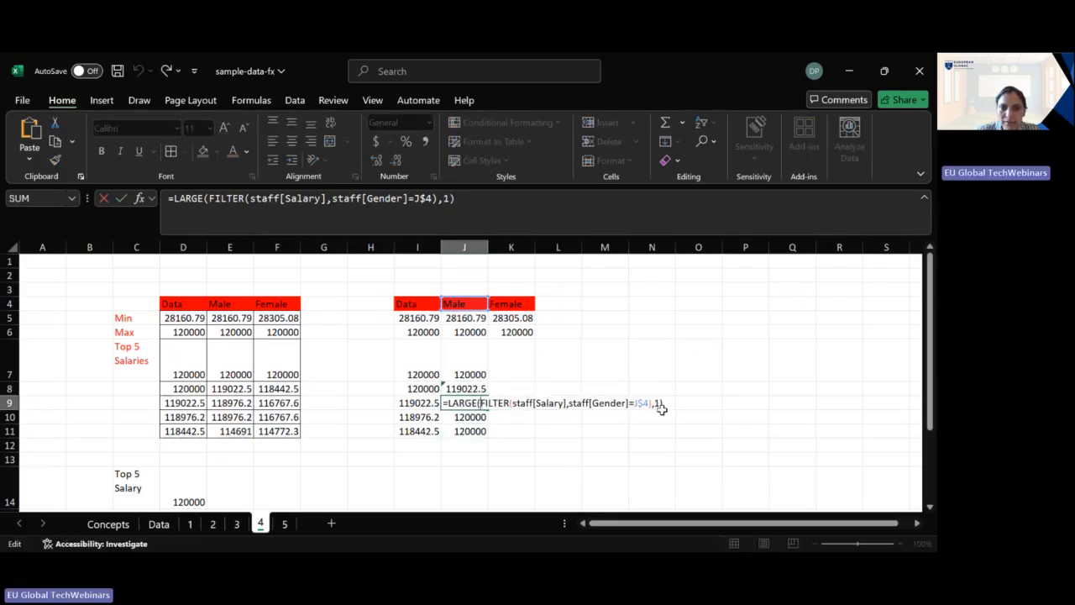
{"action": "left_click", "coordinate": [657, 403]}
{"action": "key", "text": "BackSpace"}
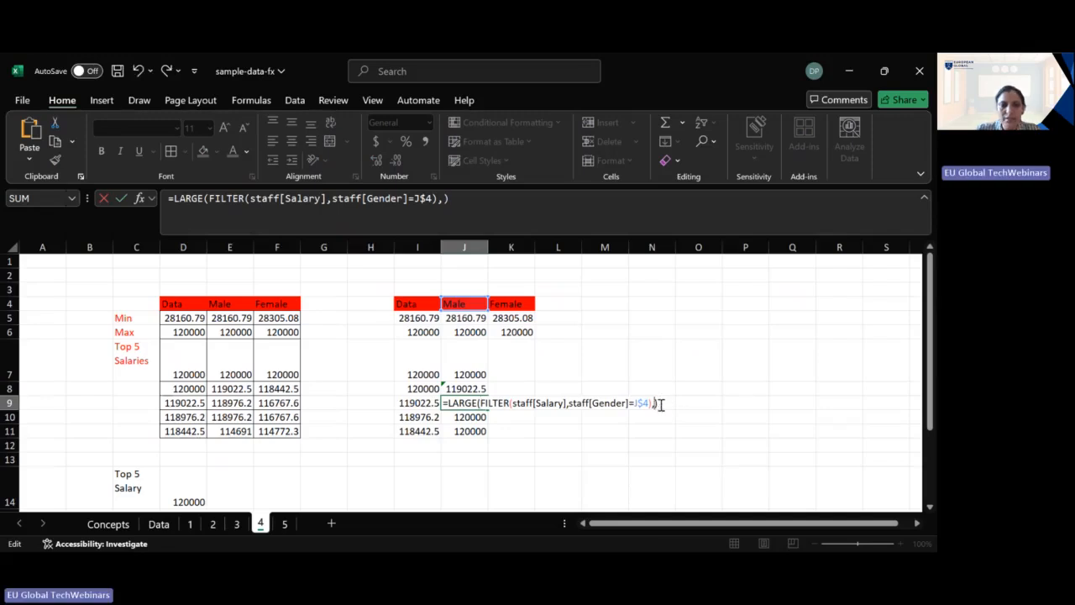
{"action": "type", "text": "3"}
{"action": "key", "text": "Return"}
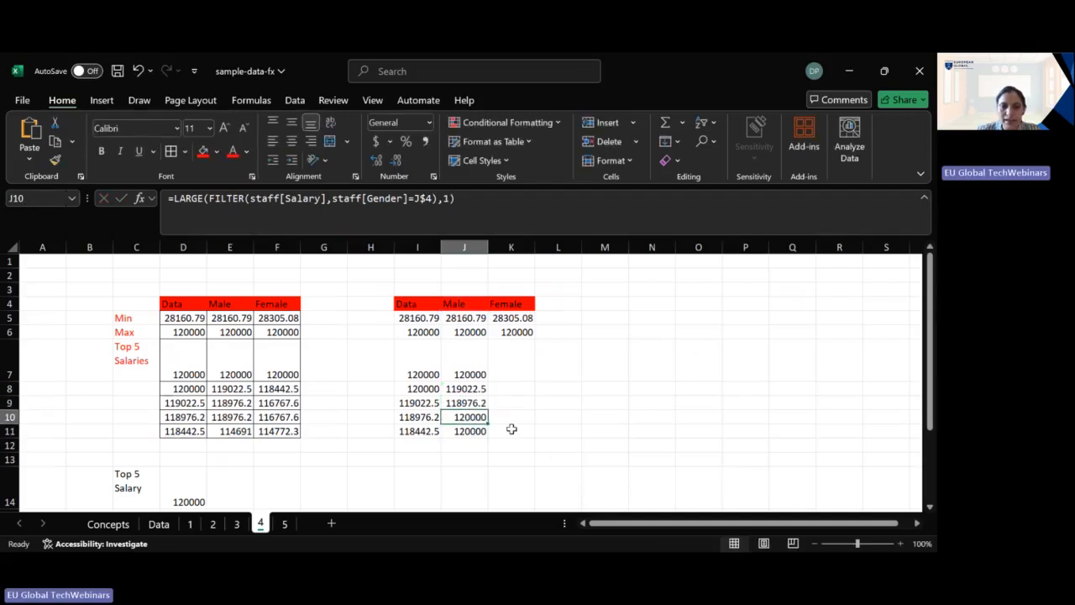
- Change the rank argument of the male LARGE formula in cell J10 to 4
{"action": "double_click", "coordinate": [483, 418]}
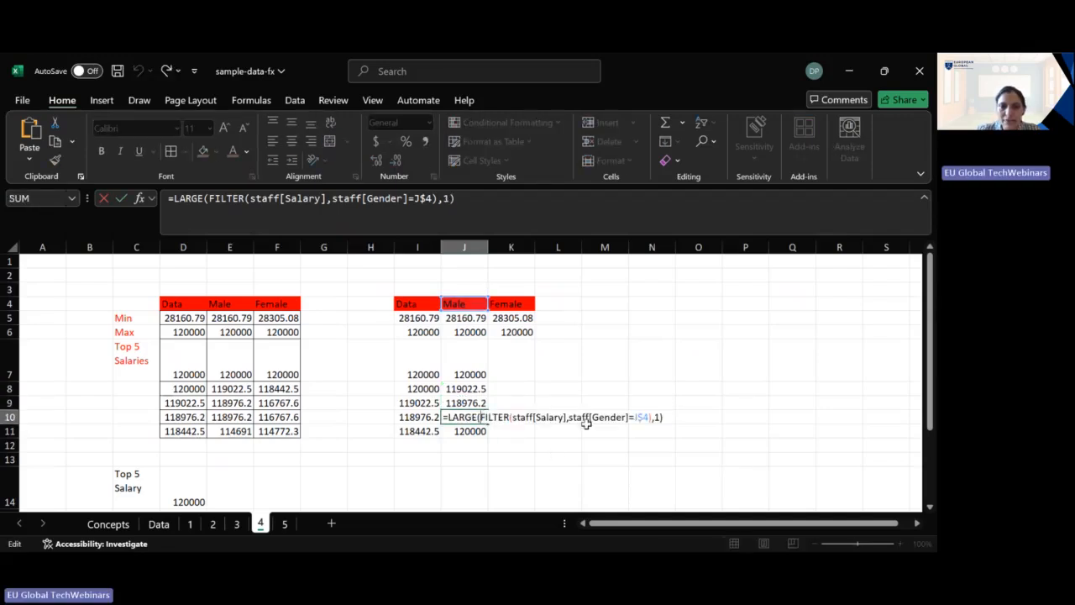
{"action": "left_click", "coordinate": [659, 417]}
{"action": "key", "text": "BackSpace"}
{"action": "type", "text": "4"}
{"action": "key", "text": "Return"}
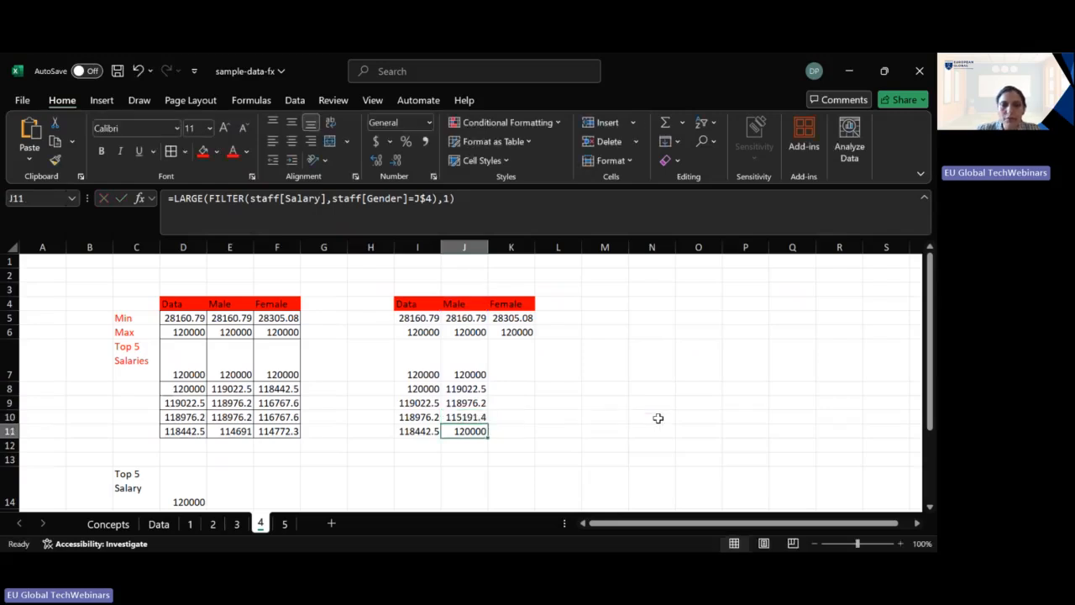
- Change the rank argument of the male LARGE formula in cell J11 to 5
{"action": "double_click", "coordinate": [481, 431]}
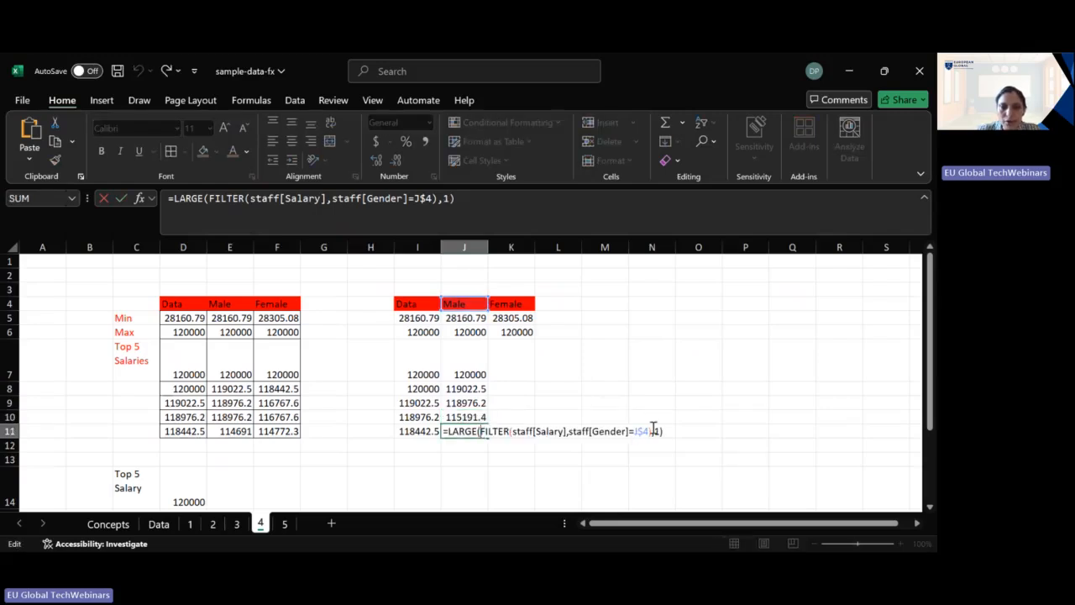
{"action": "key", "text": "BackSpace"}
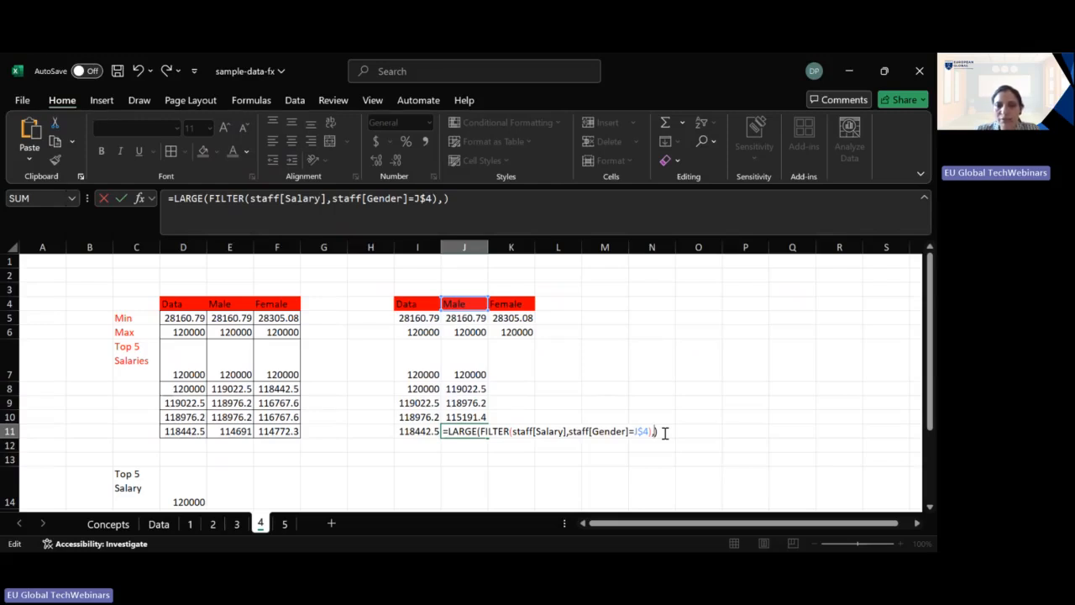
{"action": "type", "text": "5"}
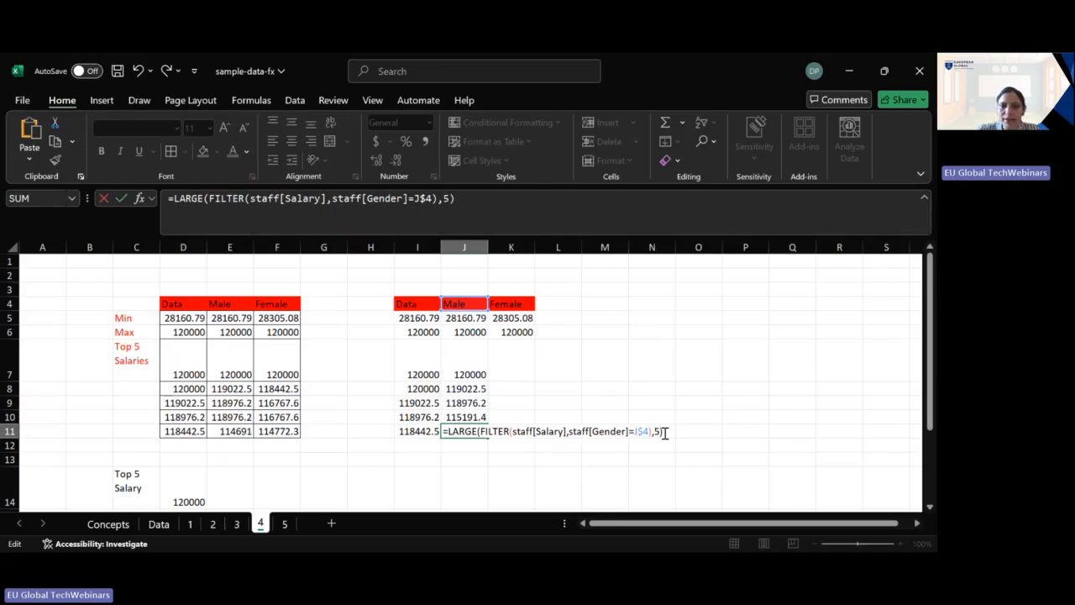
{"action": "type", "text": ")"}
{"action": "key", "text": "Return"}
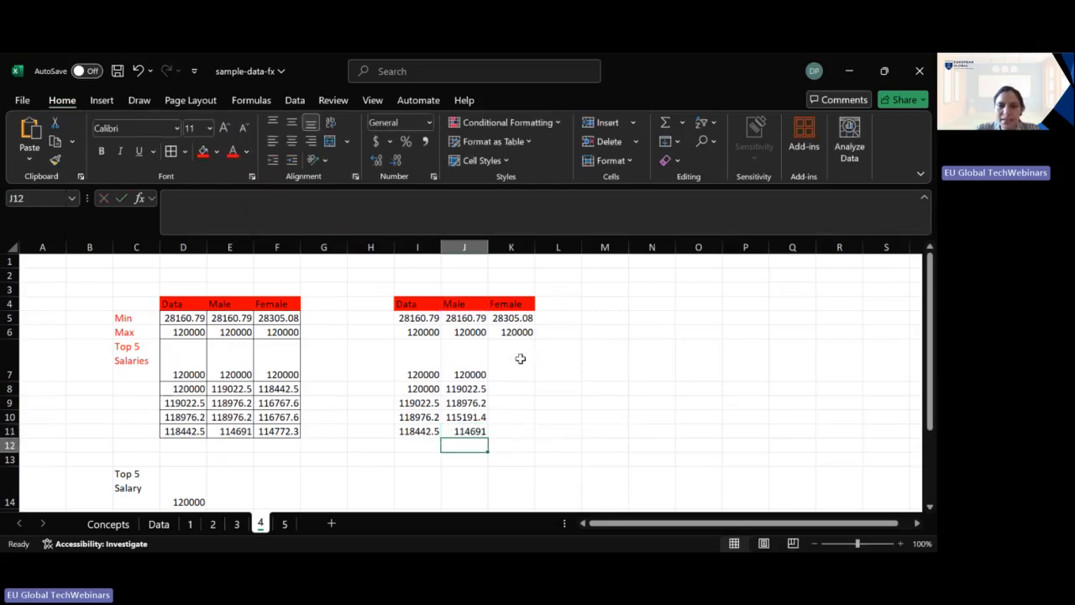
- List all female salaries from cell K7 with =FILTER(staff[Salary],staff[Gender]=K$4)
{"action": "left_click", "coordinate": [521, 359]}
{"action": "type", "text": "="}
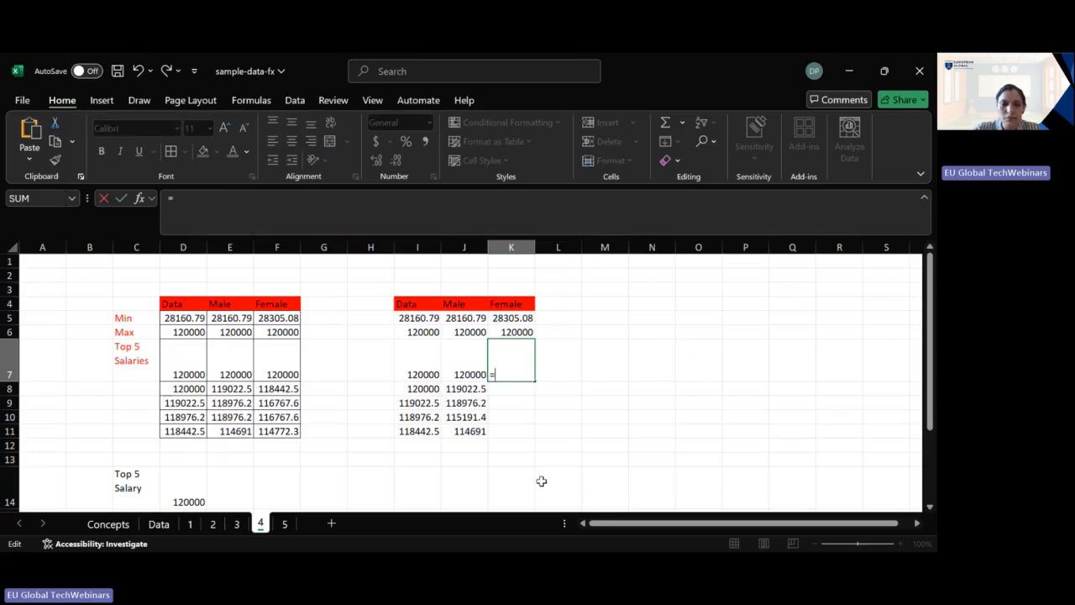
{"action": "type", "text": "filter"}
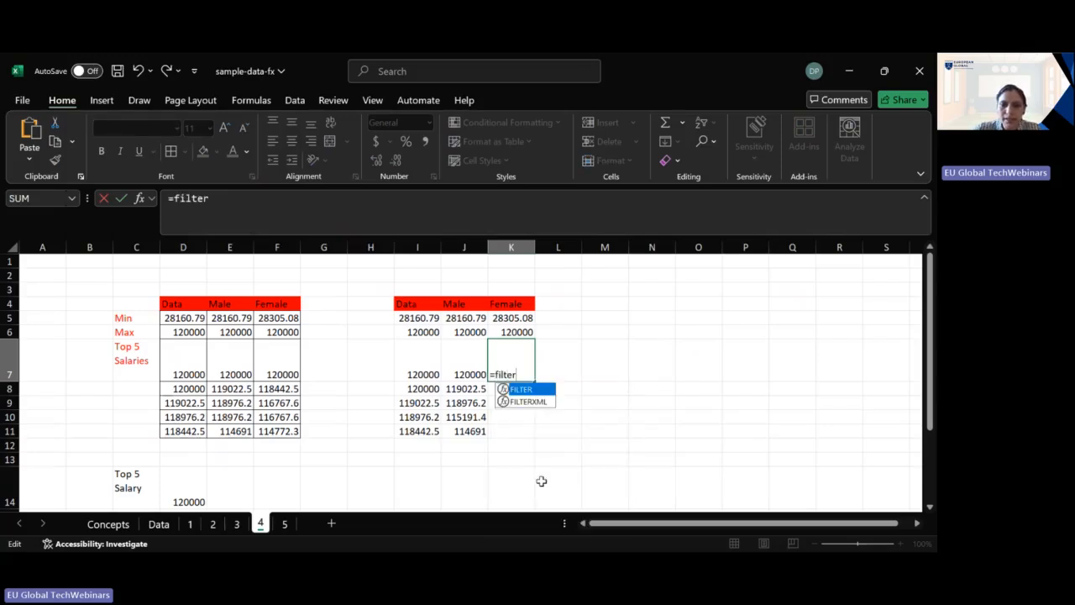
{"action": "key", "text": "Tab"}
{"action": "type", "text": "staff[Salary"}
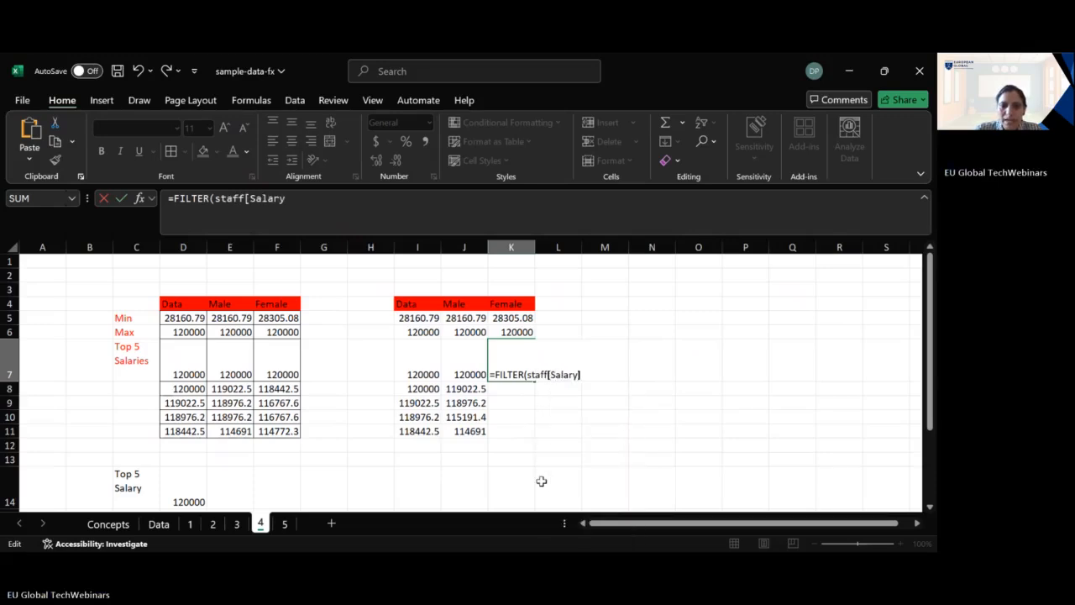
{"action": "type", "text": "],staff"}
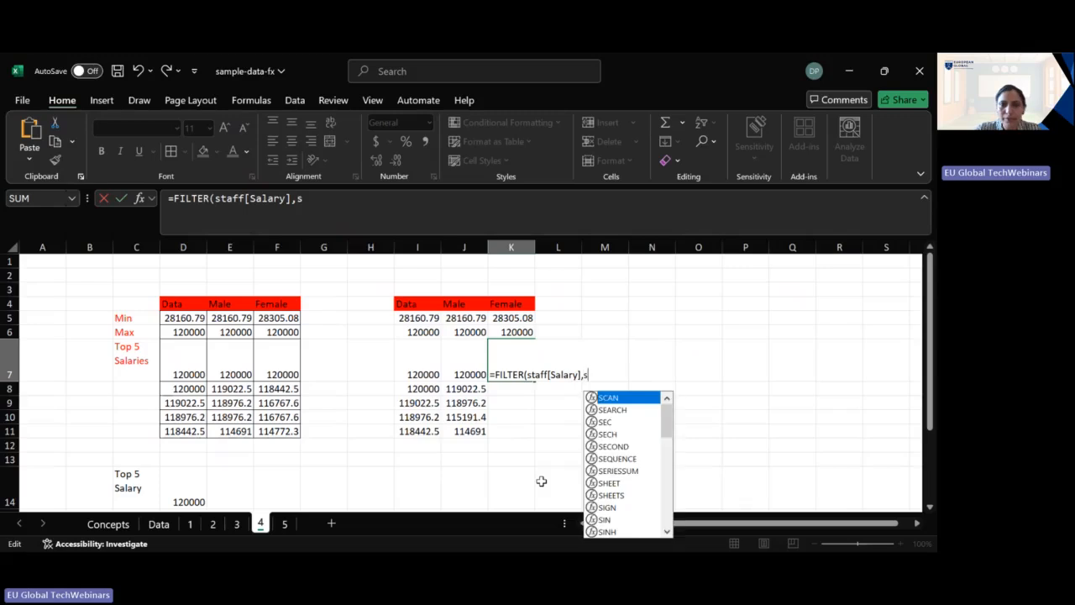
{"action": "type", "text": "[Gender"}
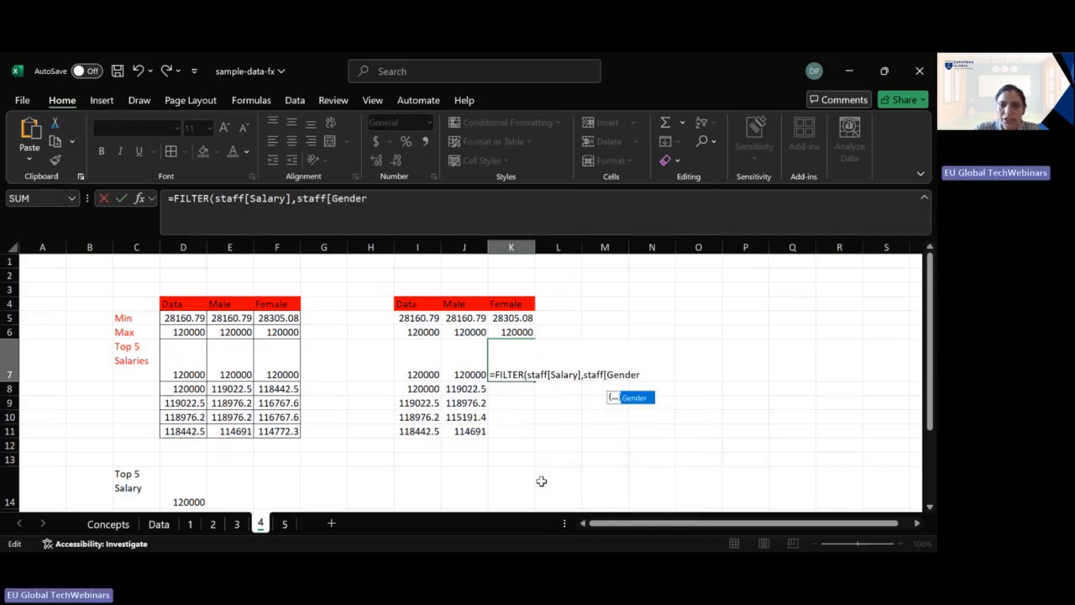
{"action": "type", "text": "]=K$"}
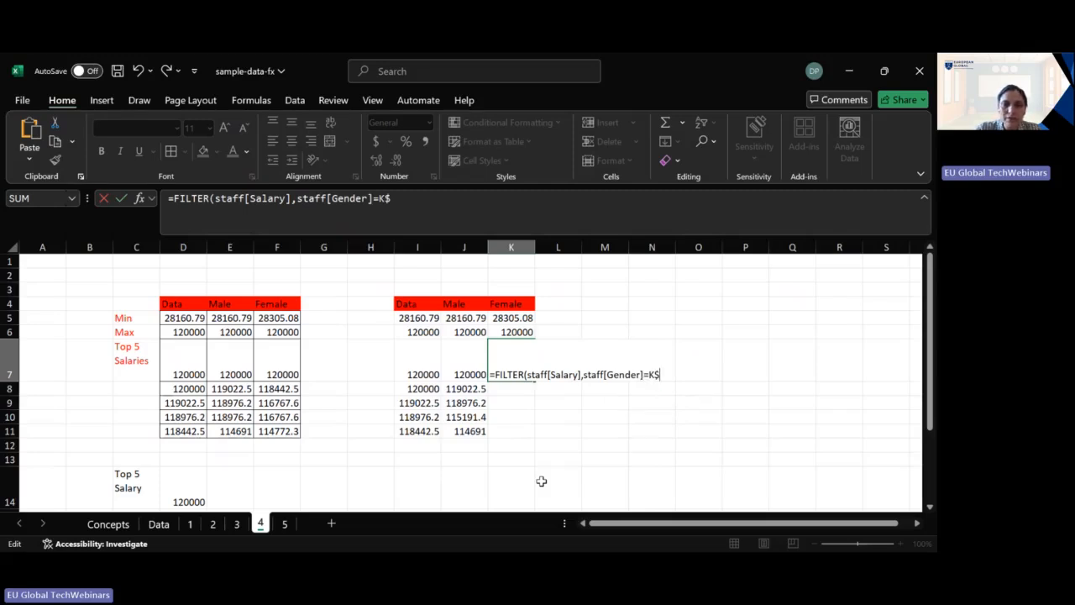
{"action": "type", "text": "4"}
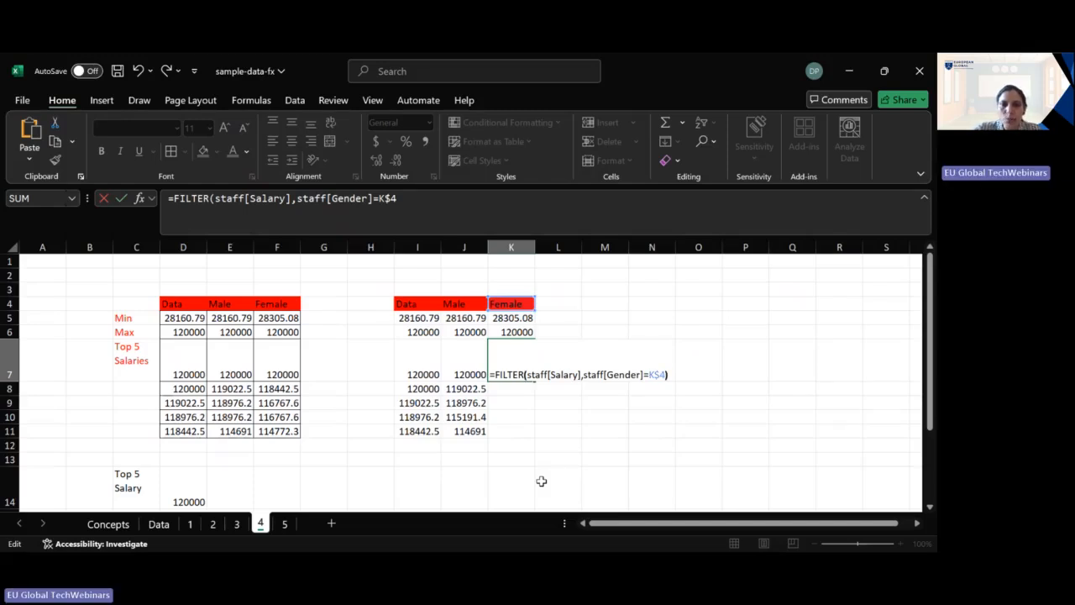
{"action": "type", "text": ")"}
{"action": "key", "text": "Return"}
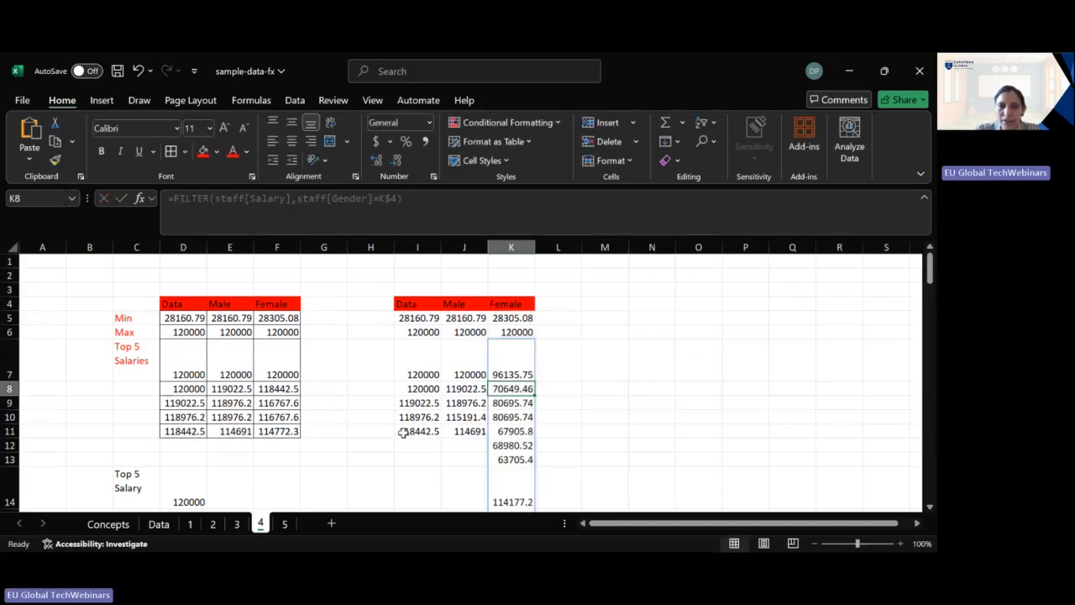
- Wrap K7's FILTER in LARGE with rank 1, giving =LARGE(FILTER(staff[Salary],staff[Gender]=K$4),1), and fill it down to K11
{"action": "left_click", "coordinate": [501, 377]}
{"action": "double_click", "coordinate": [508, 376]}
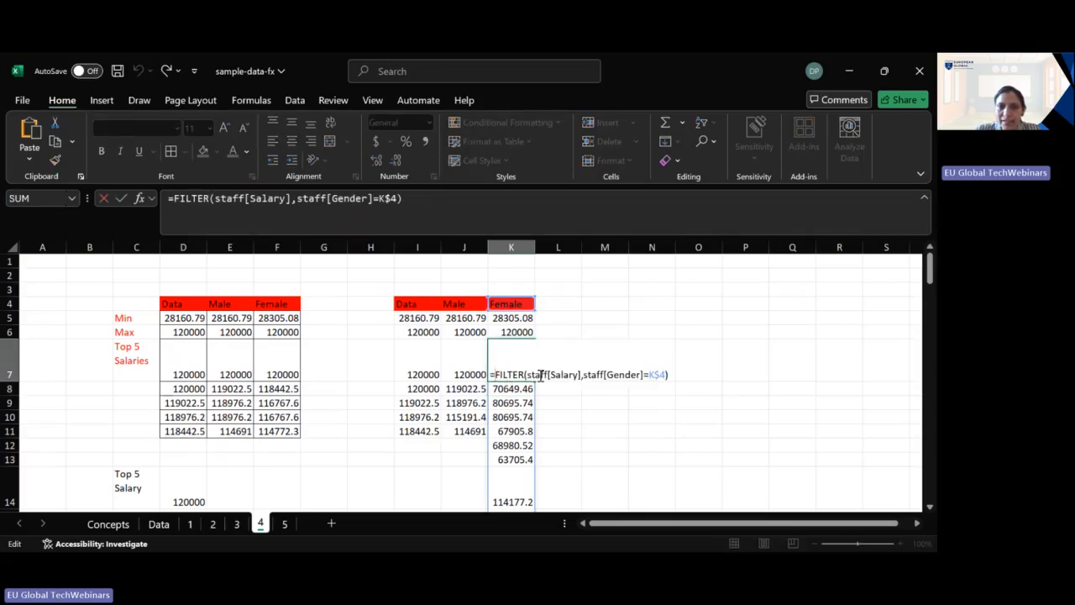
{"action": "left_click", "coordinate": [562, 391]}
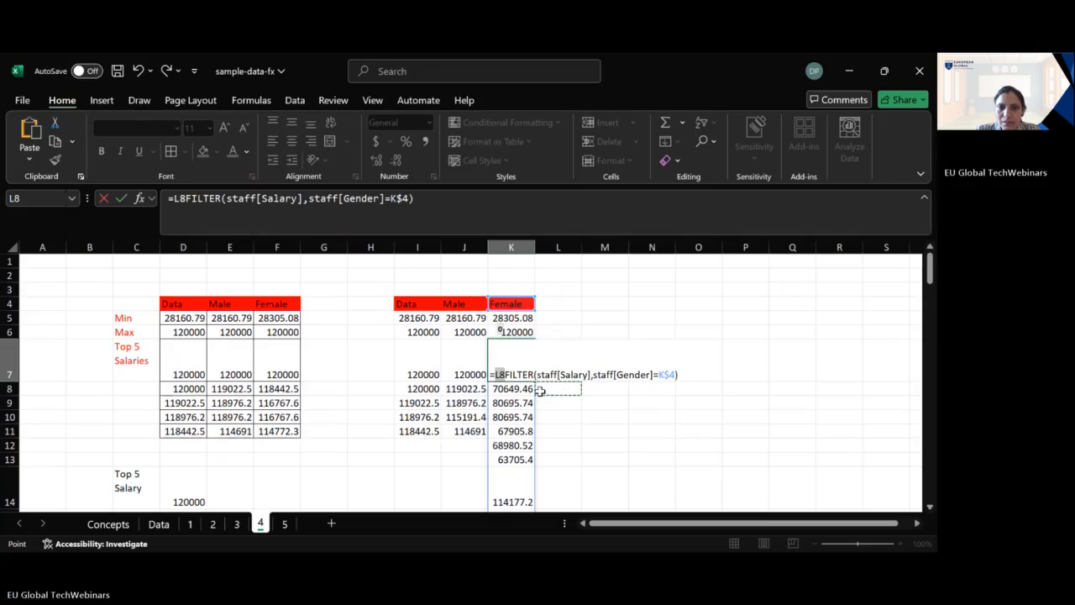
{"action": "key", "text": "BackSpace"}
{"action": "key", "text": "BackSpace"}
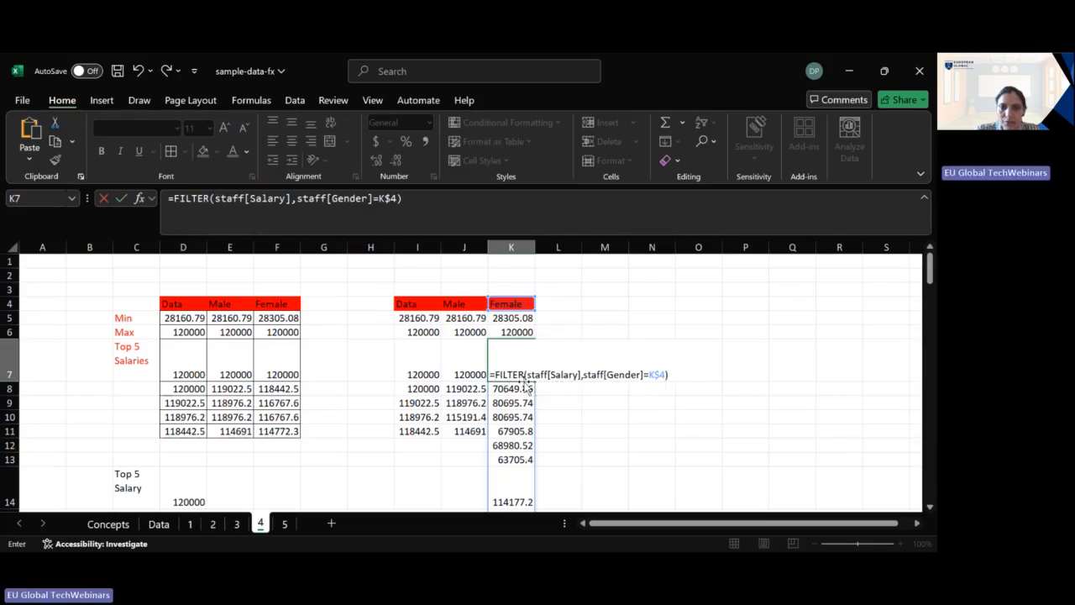
{"action": "type", "text": "lar"}
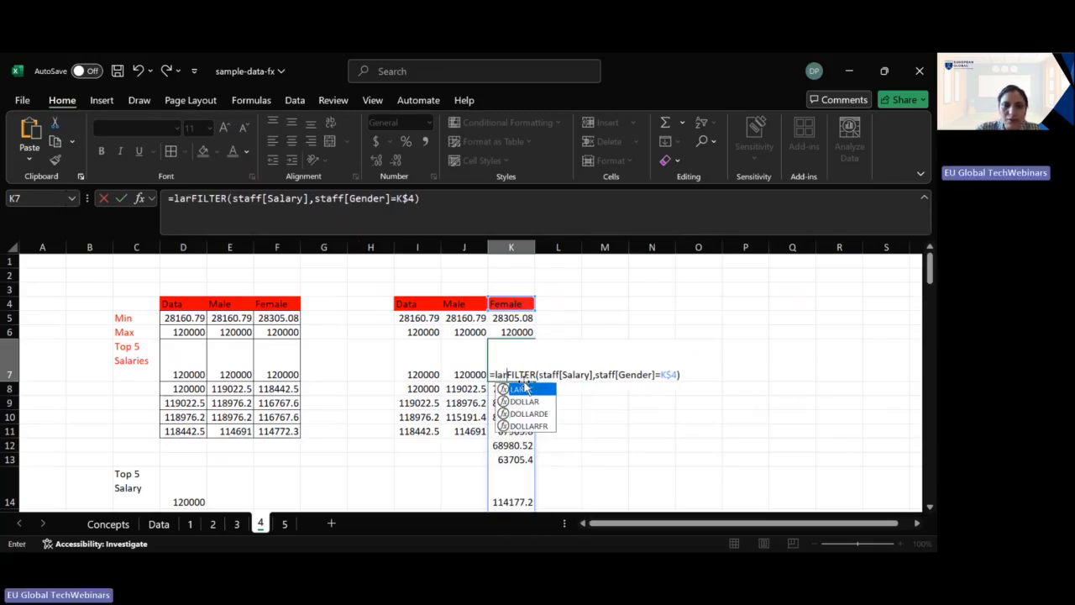
{"action": "double_click", "coordinate": [522, 389]}
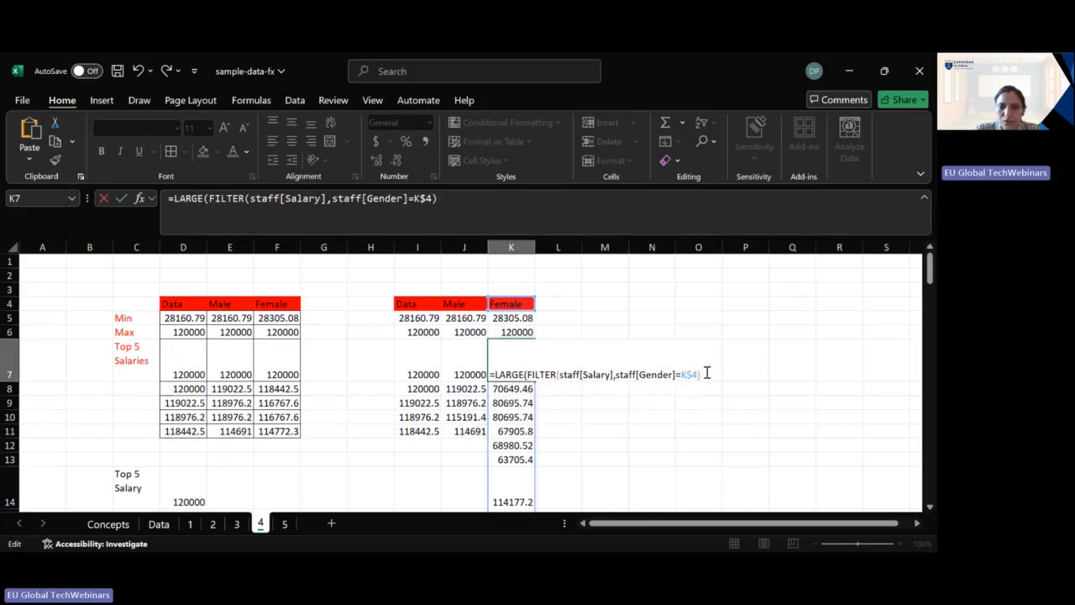
{"action": "type", "text": "1)"}
{"action": "key", "text": "ctrl+Return"}
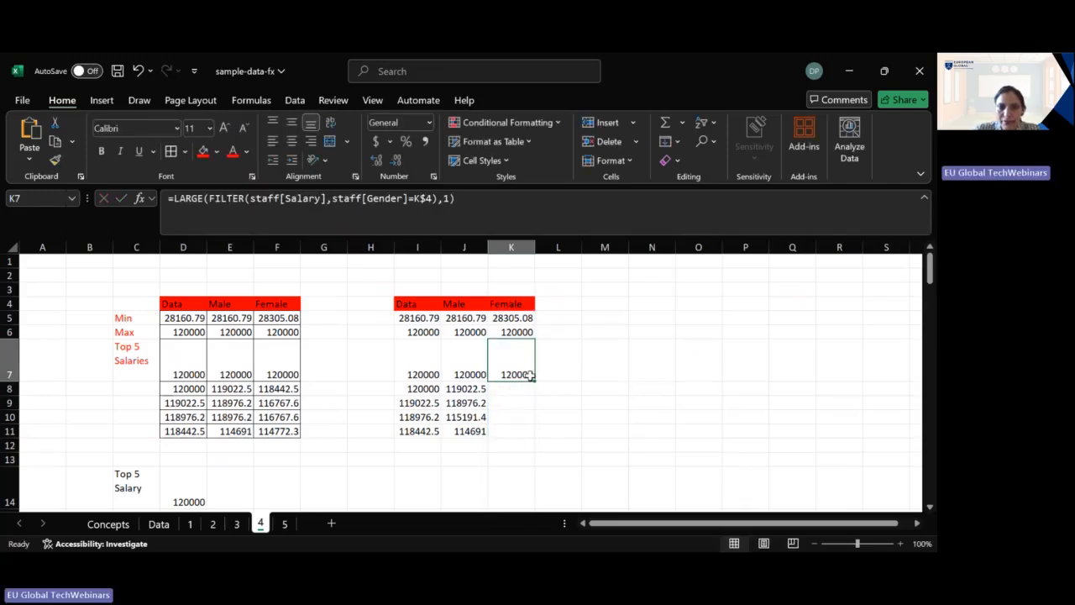
{"action": "left_click_drag", "start_coordinate": [535, 382], "coordinate": [539, 438]}
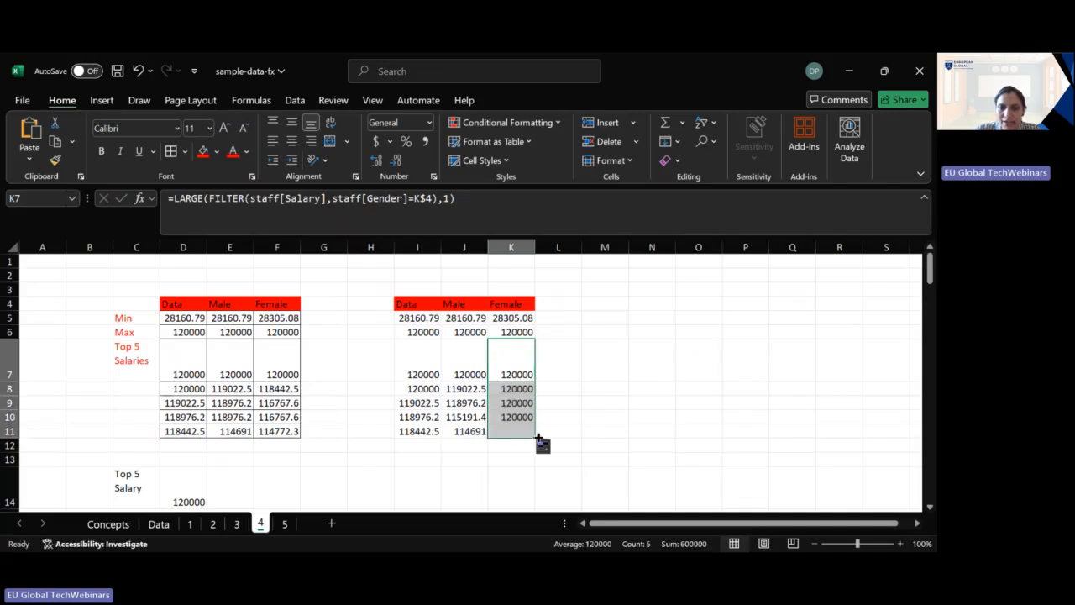
- Change the rank argument of the female LARGE formula in cell K8 to 2
{"action": "double_click", "coordinate": [525, 391]}
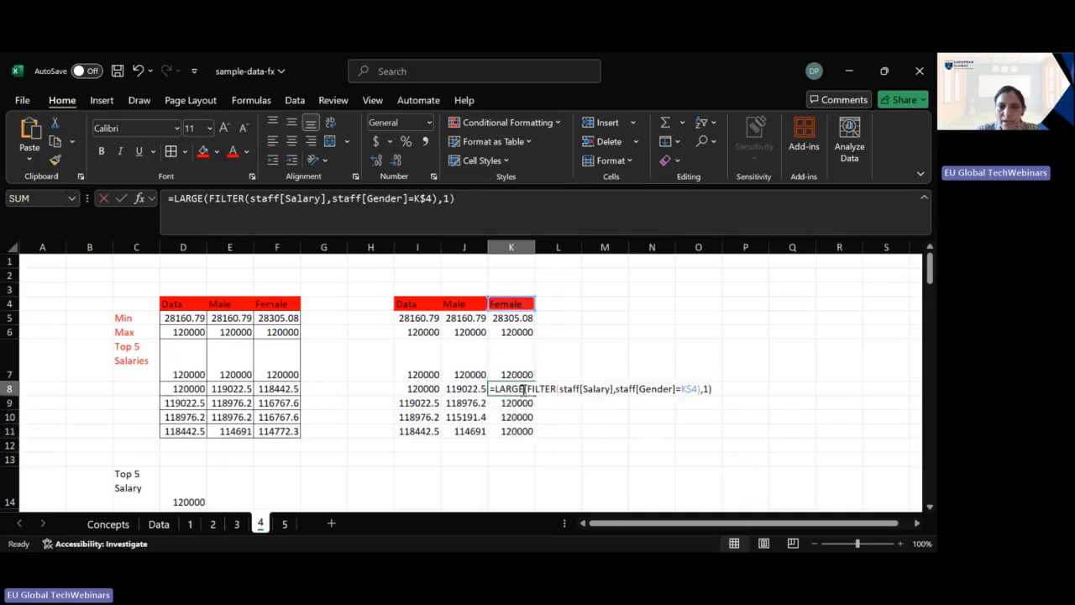
{"action": "left_click", "coordinate": [712, 388]}
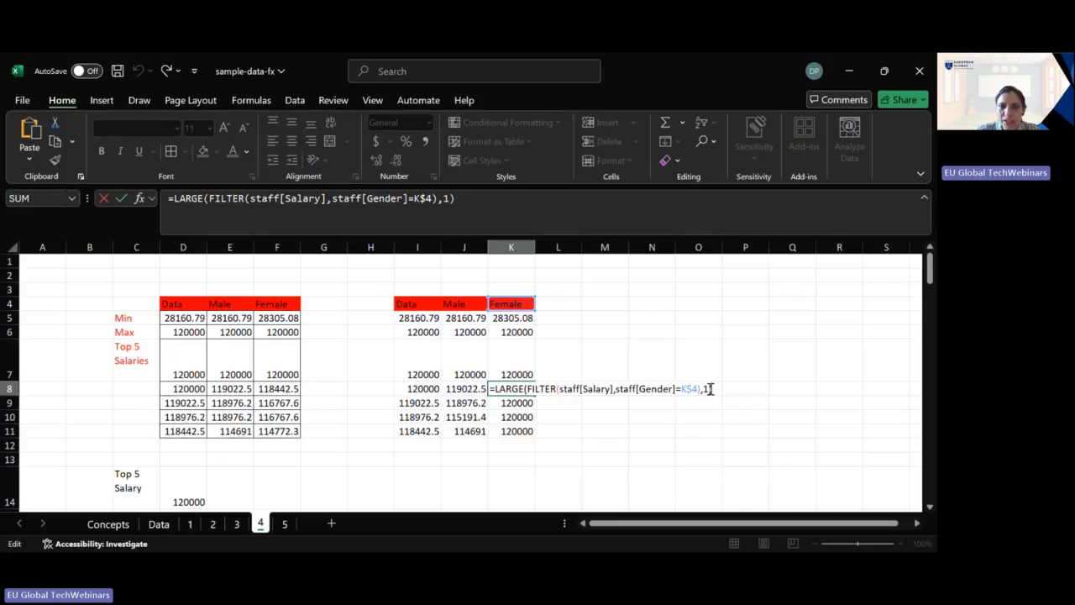
{"action": "key", "text": "BackSpace"}
{"action": "type", "text": "3"}
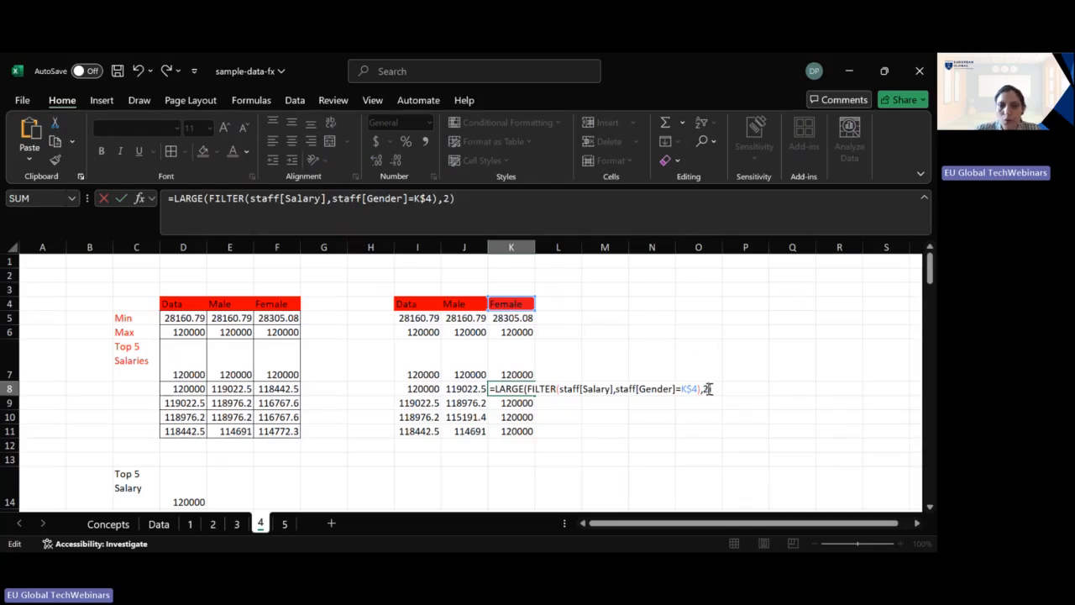
{"action": "key", "text": "Return"}
- Change the rank argument of the female LARGE formula in cell K9 to 3
{"action": "double_click", "coordinate": [526, 409]}
{"action": "double_click", "coordinate": [522, 403]}
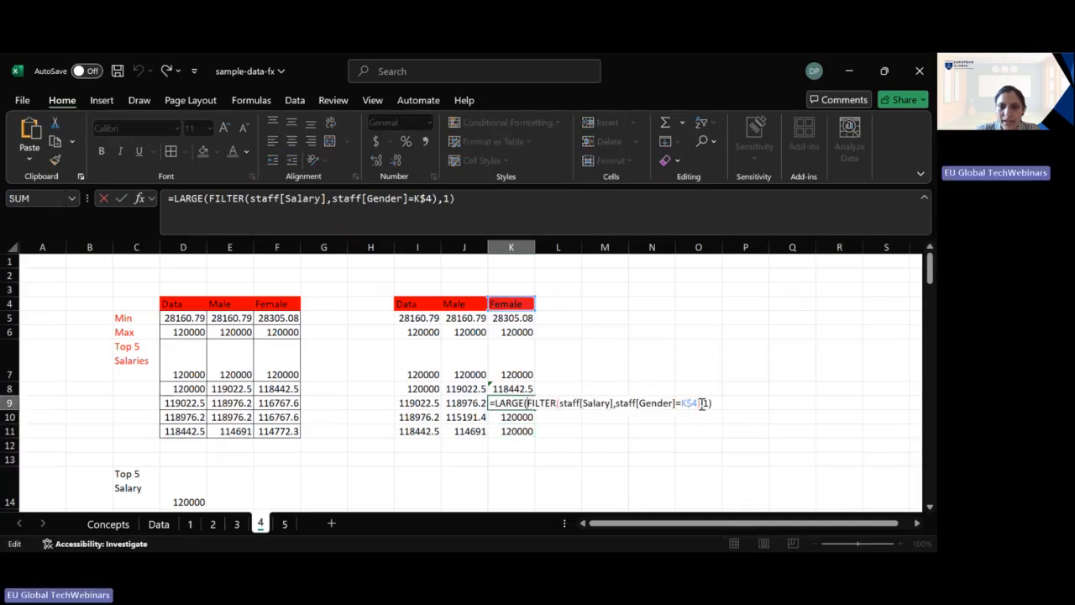
{"action": "key", "text": "BackSpace"}
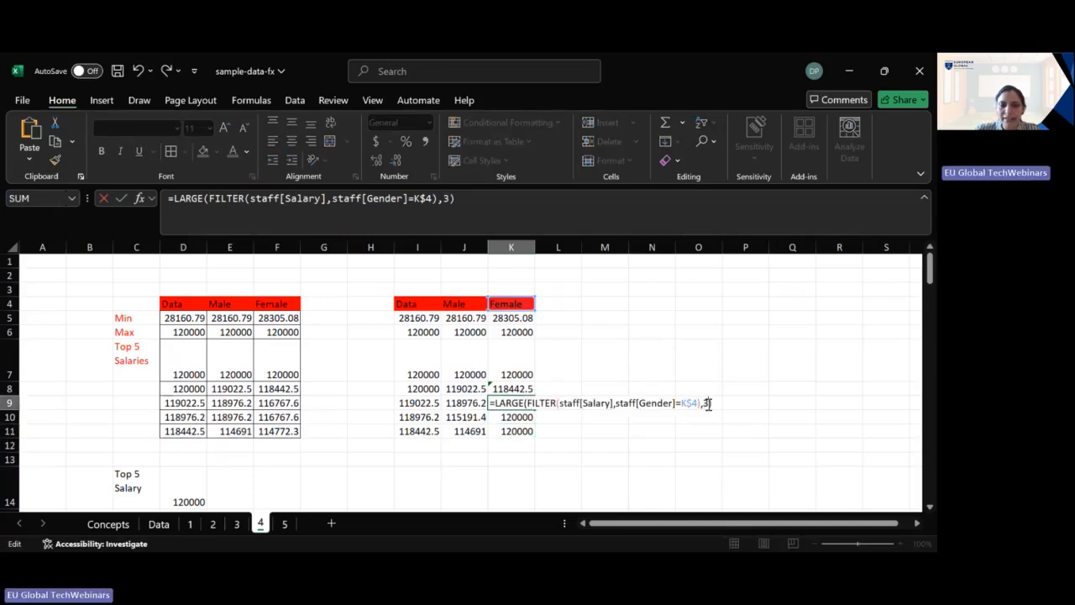
{"action": "type", "text": "3"}
{"action": "key", "text": "Return"}
- Change the rank argument of the female LARGE formula in cell K10 to 4
{"action": "double_click", "coordinate": [516, 418]}
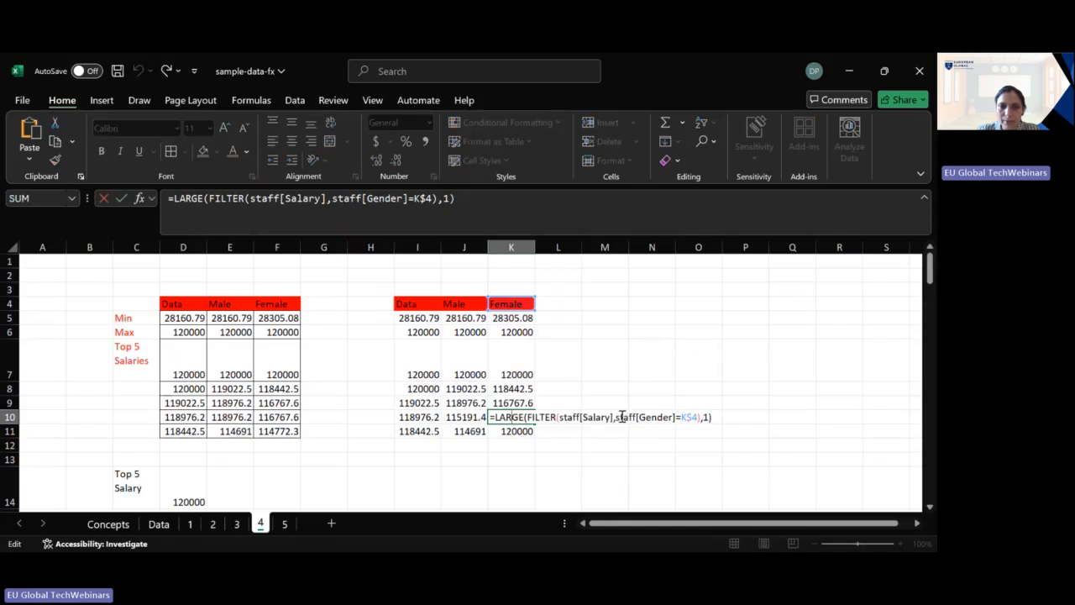
{"action": "left_click", "coordinate": [707, 416]}
{"action": "key", "text": "BackSpace"}
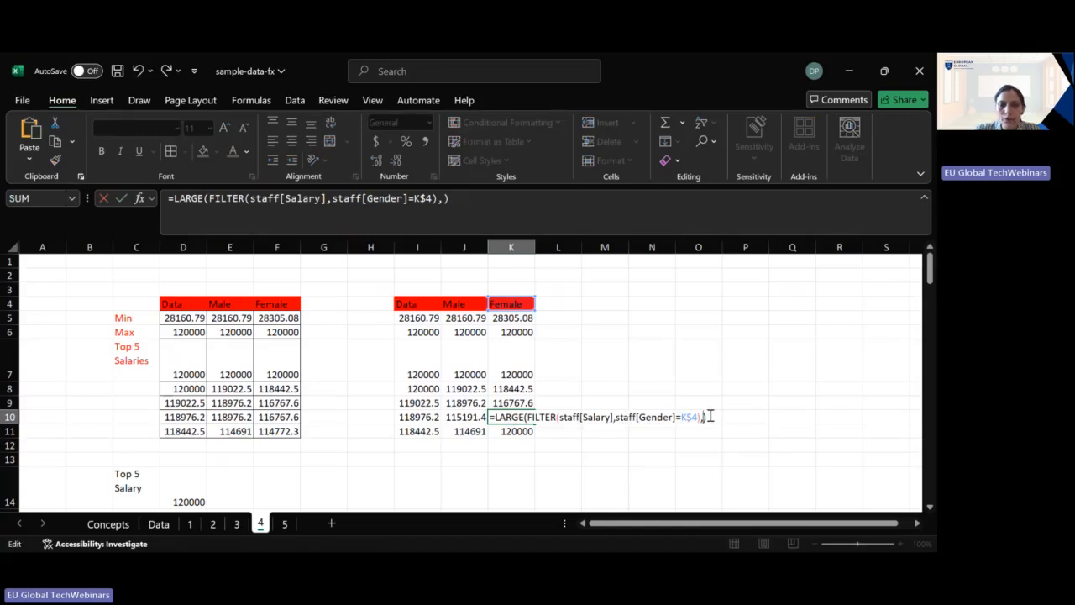
{"action": "type", "text": "4"}
{"action": "key", "text": "Return"}
- Change the rank argument of the female LARGE formula in K11 to 5 and add borders to all cells in I5:K11
{"action": "double_click", "coordinate": [504, 431]}
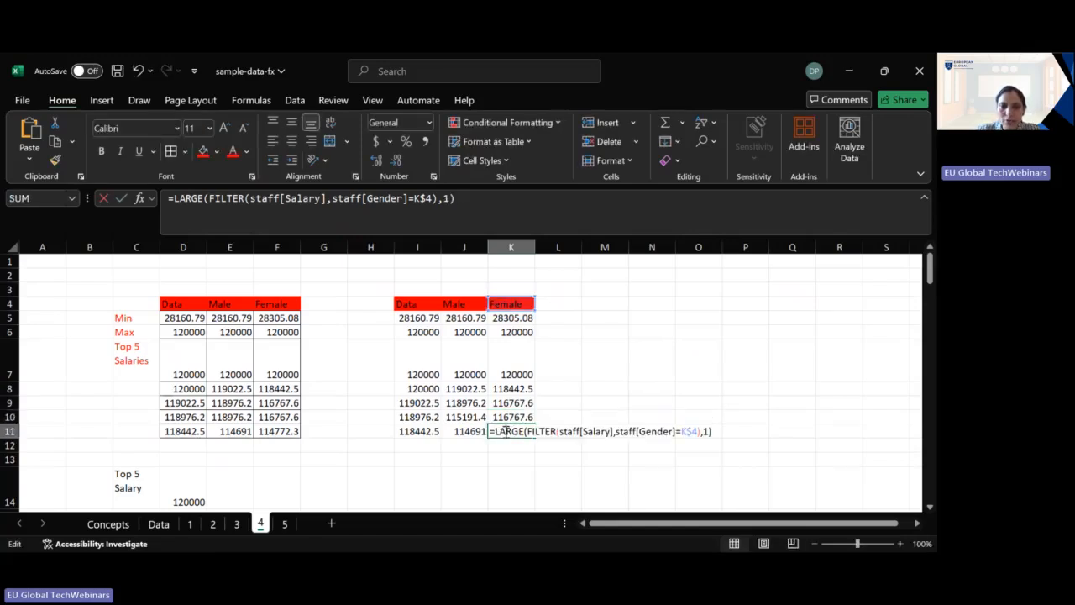
{"action": "left_click", "coordinate": [709, 429]}
{"action": "key", "text": "BackSpace"}
{"action": "type", "text": "5"}
{"action": "key", "text": "Return"}
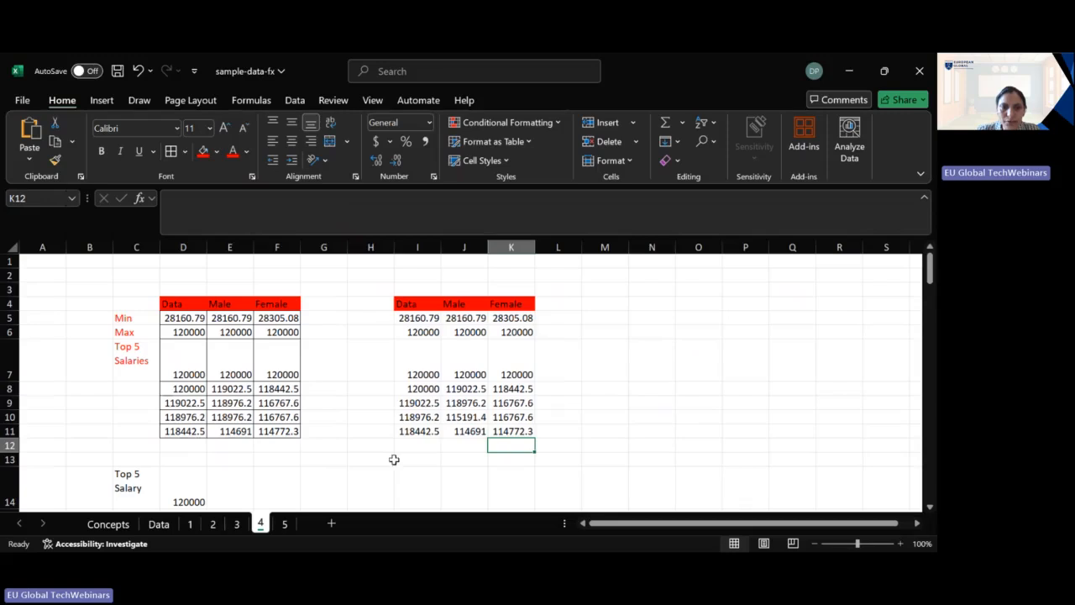
{"action": "left_click_drag", "start_coordinate": [397, 318], "coordinate": [523, 427]}
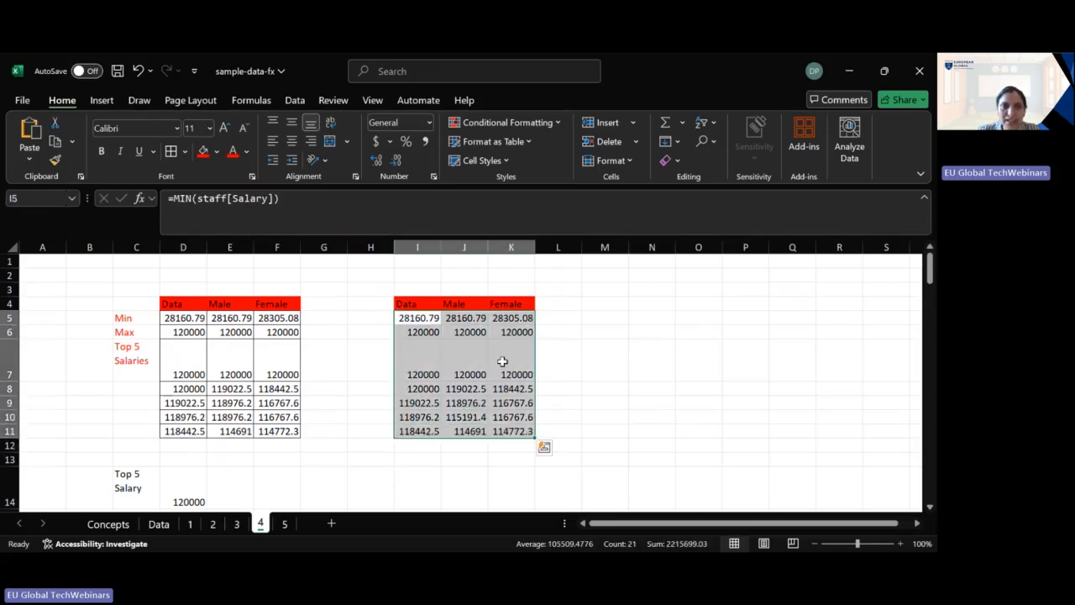
{"action": "left_click", "coordinate": [185, 150]}
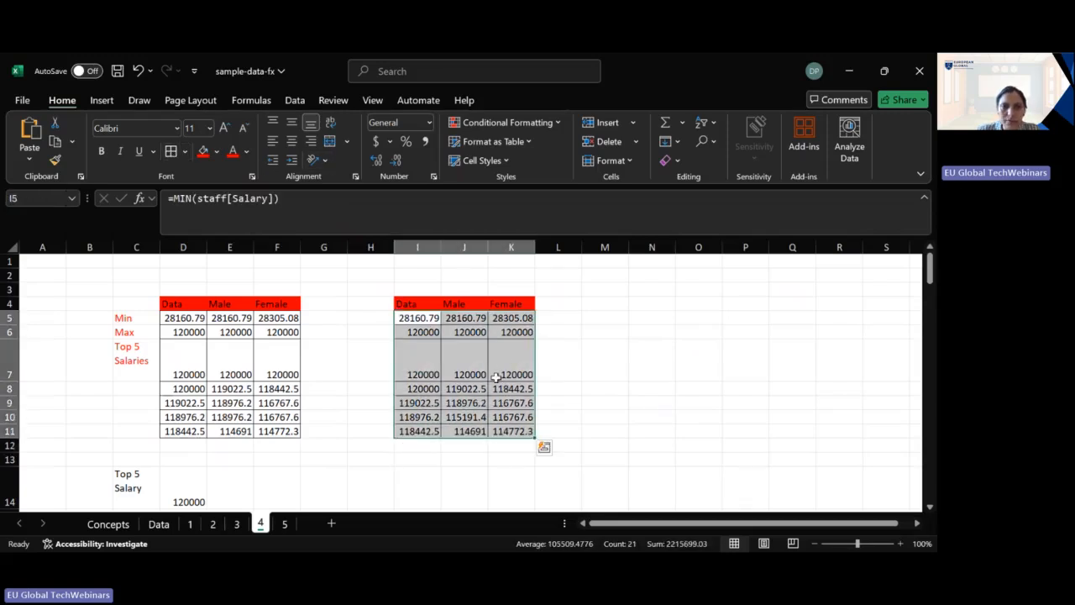
- Check the functions listed on the Concepts sheet for the lowest, highest and top 5 salary question, then return to sheet 4
{"action": "scroll", "coordinate": [490, 391], "scroll_direction": "down", "scroll_amount": 2}
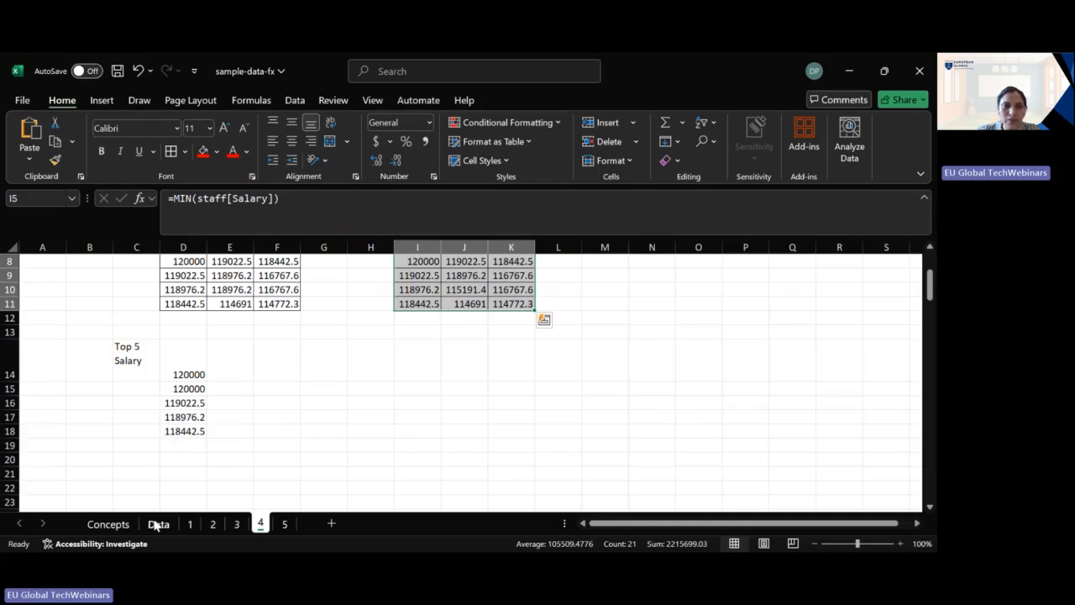
{"action": "left_click", "coordinate": [109, 523]}
{"action": "left_click", "coordinate": [700, 407]}
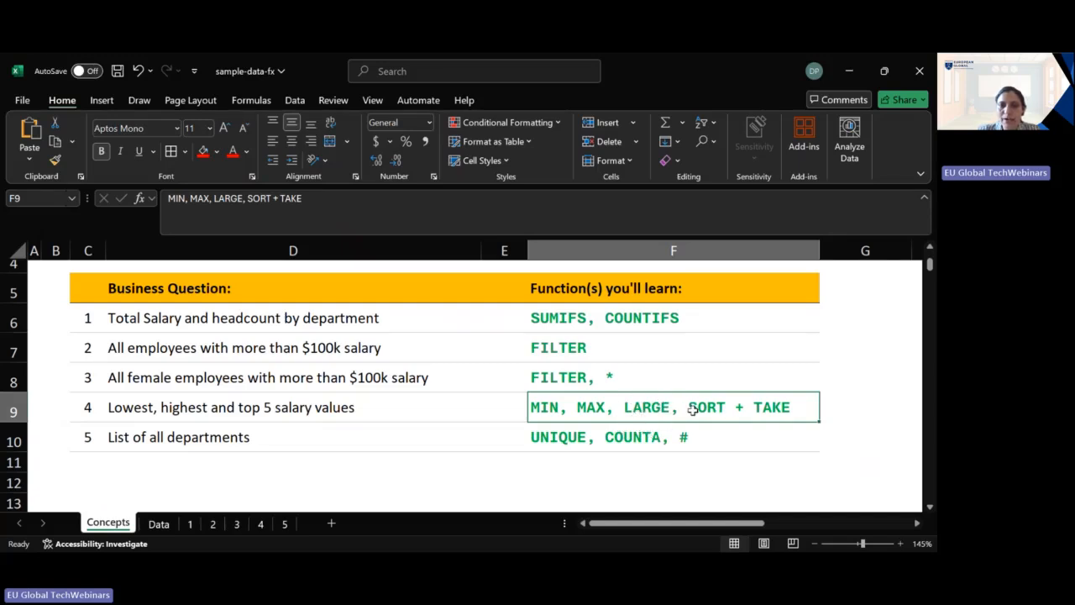
{"action": "left_click", "coordinate": [261, 528]}
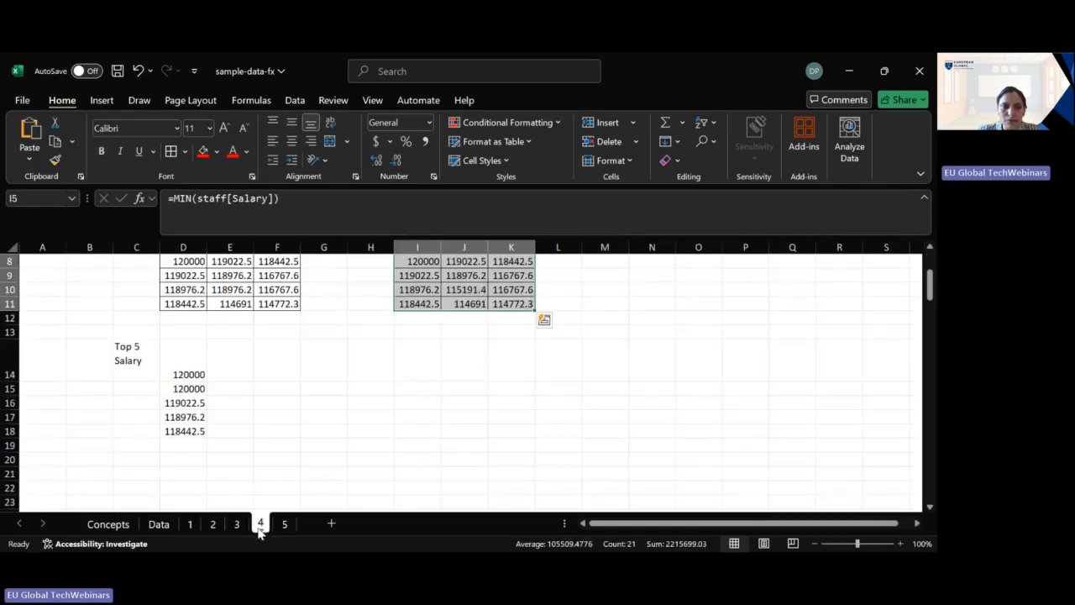
- Try to copy the SORT part of the Top 5 Salary formula in D14 into cell F14
{"action": "left_click", "coordinate": [168, 359]}
{"action": "left_click_drag", "start_coordinate": [203, 198], "coordinate": [335, 200]}
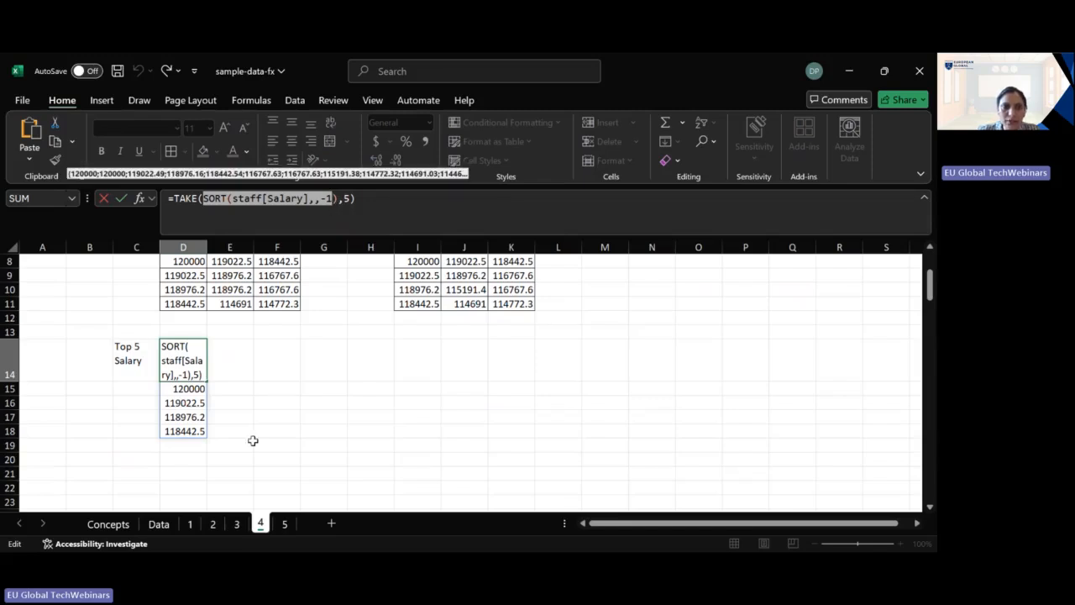
{"action": "left_click", "coordinate": [265, 374]}
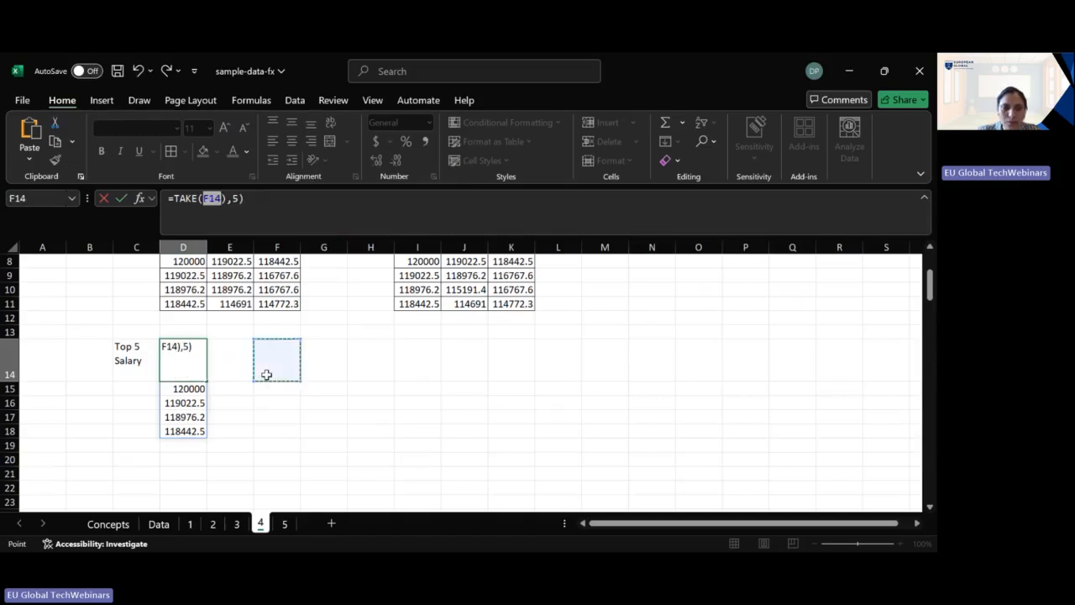
{"action": "left_click", "coordinate": [251, 206]}
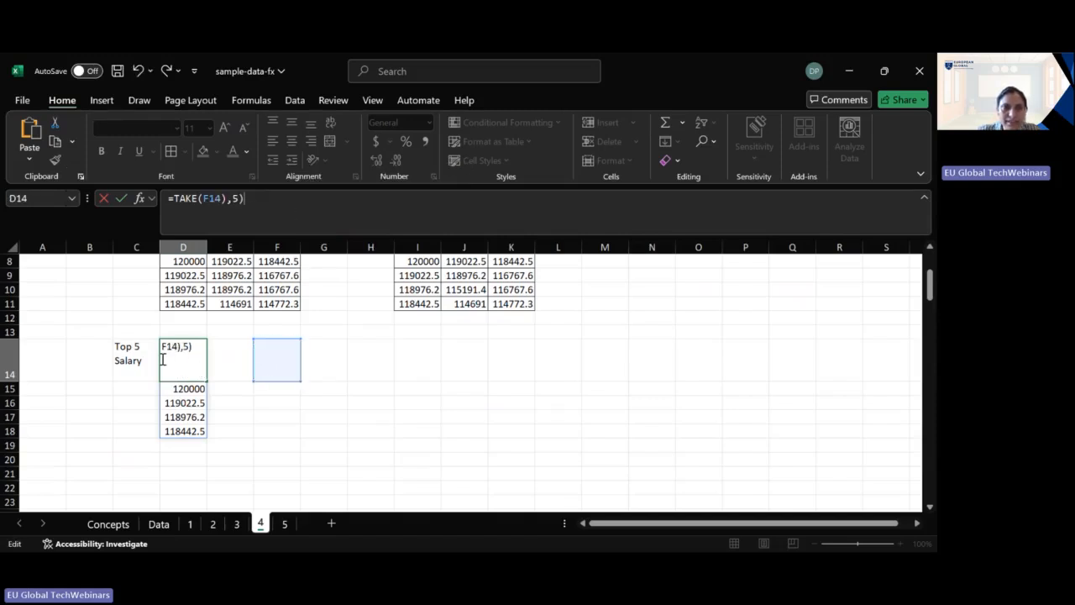
{"action": "double_click", "coordinate": [174, 372]}
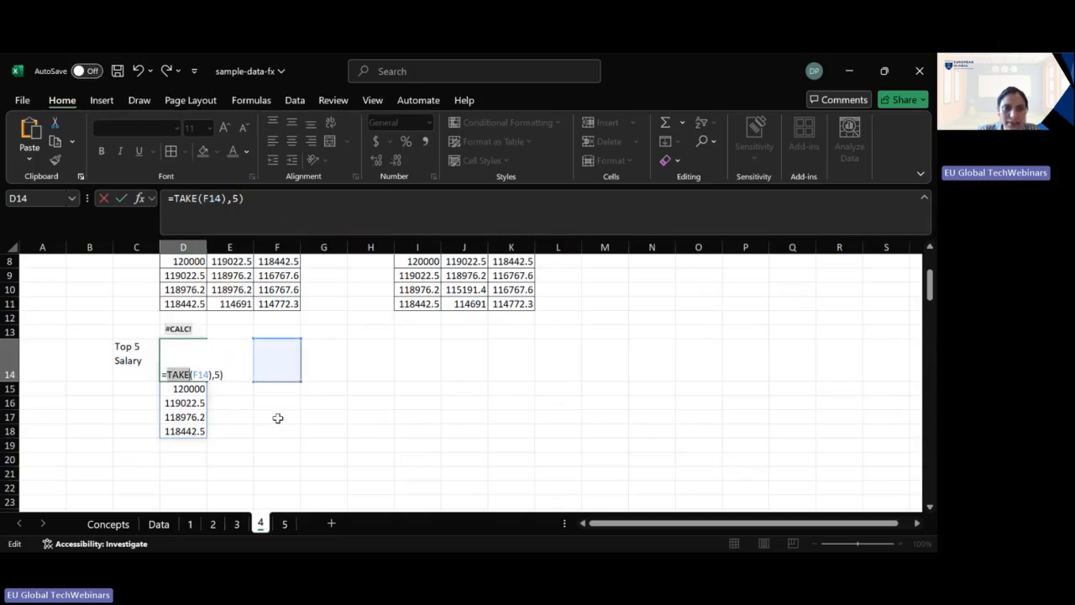
{"action": "left_click", "coordinate": [275, 354]}
{"action": "key", "text": "ctrl+v"}
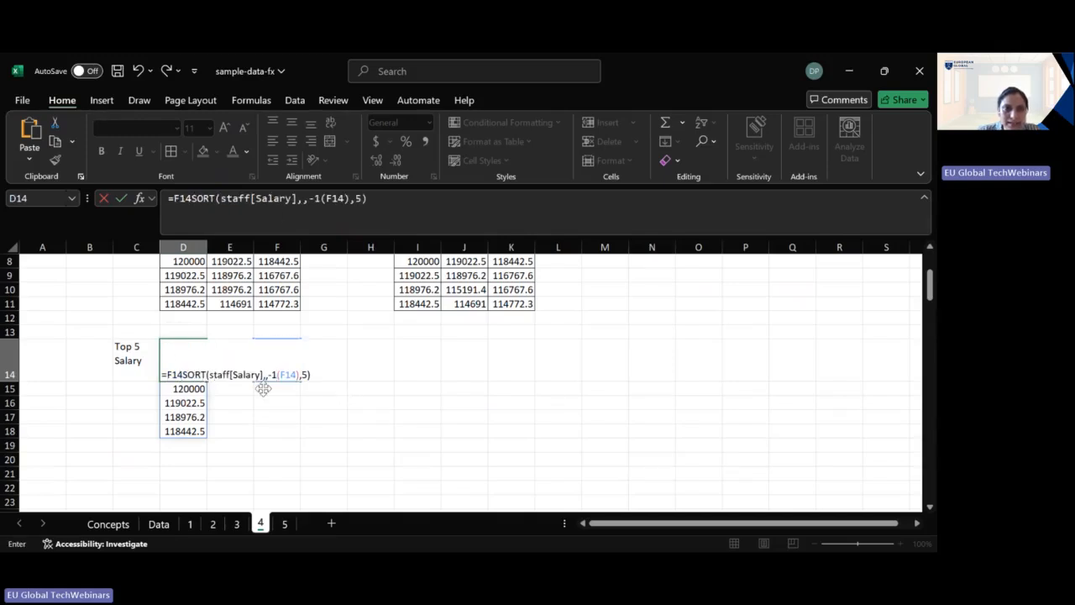
- Reduce the Top 5 Salary formula in cell D14 to =SORT(staff[Salary],,-1) so it lists salaries in descending order
{"action": "left_click_drag", "start_coordinate": [182, 374], "coordinate": [199, 372]}
{"action": "left_click", "coordinate": [197, 372]}
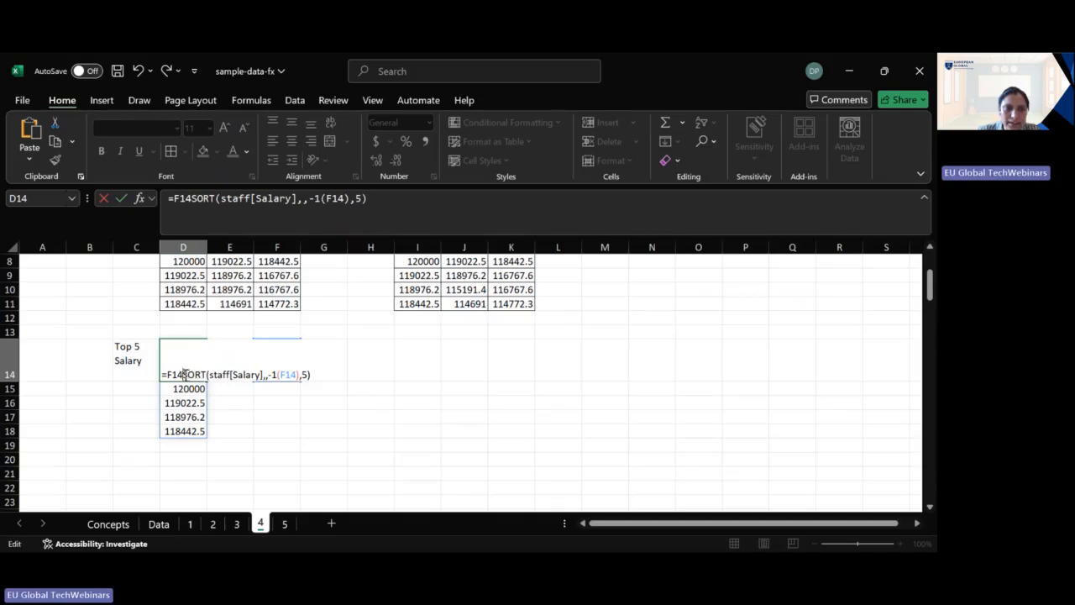
{"action": "key", "text": "BackSpace"}
{"action": "key", "text": "BackSpace"}
{"action": "key", "text": "BackSpace"}
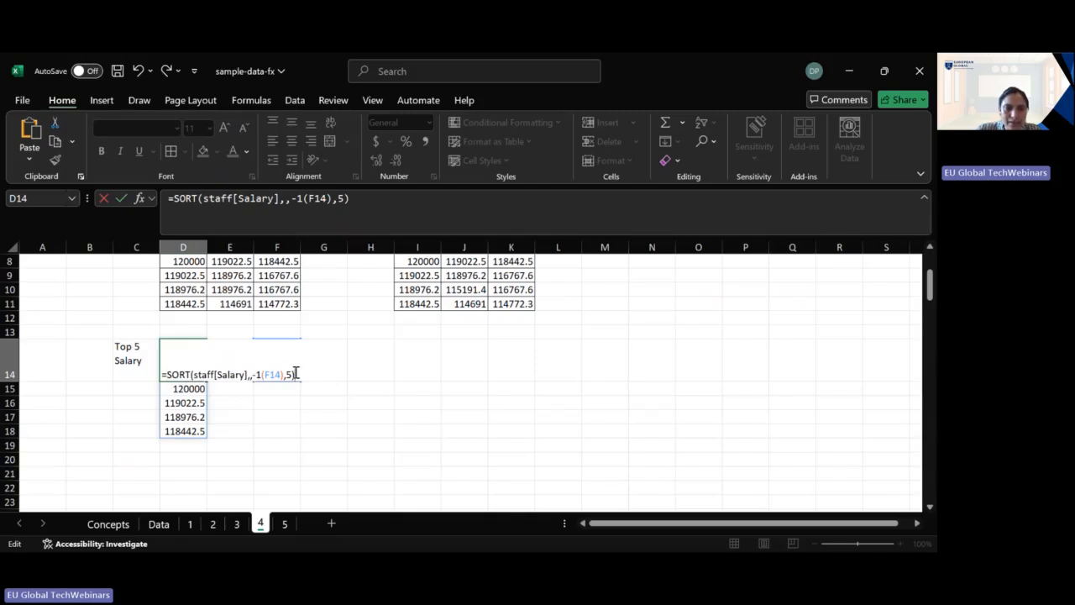
{"action": "key", "text": "BackSpace"}
{"action": "key", "text": "BackSpace"}
{"action": "key", "text": "BackSpace"}
{"action": "key", "text": "BackSpace"}
{"action": "key", "text": "BackSpace"}
{"action": "key", "text": "BackSpace"}
{"action": "key", "text": "BackSpace"}
{"action": "key", "text": "BackSpace"}
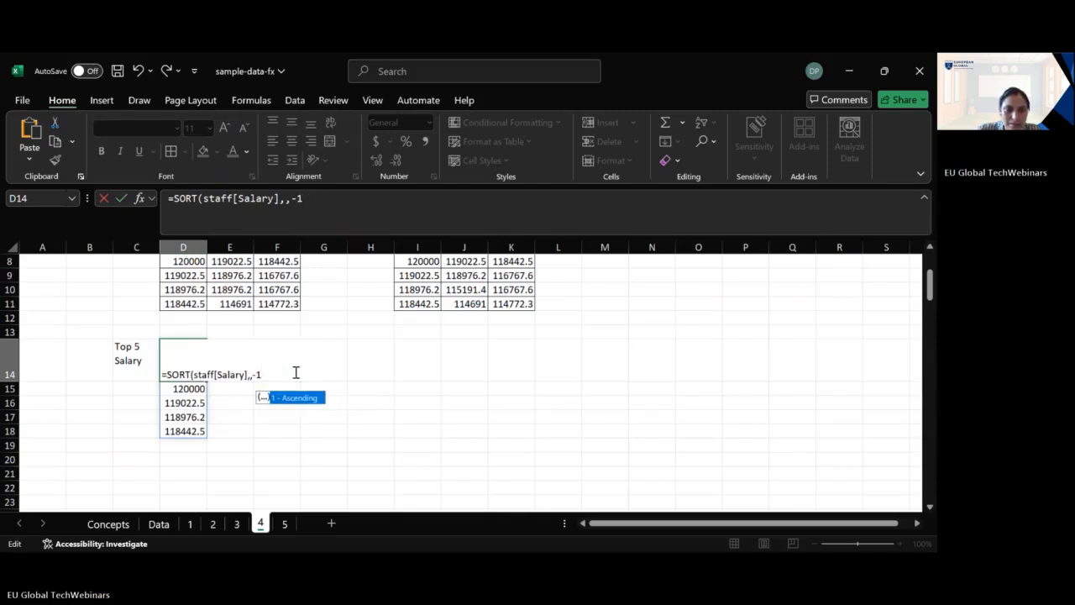
{"action": "type", "text": ")"}
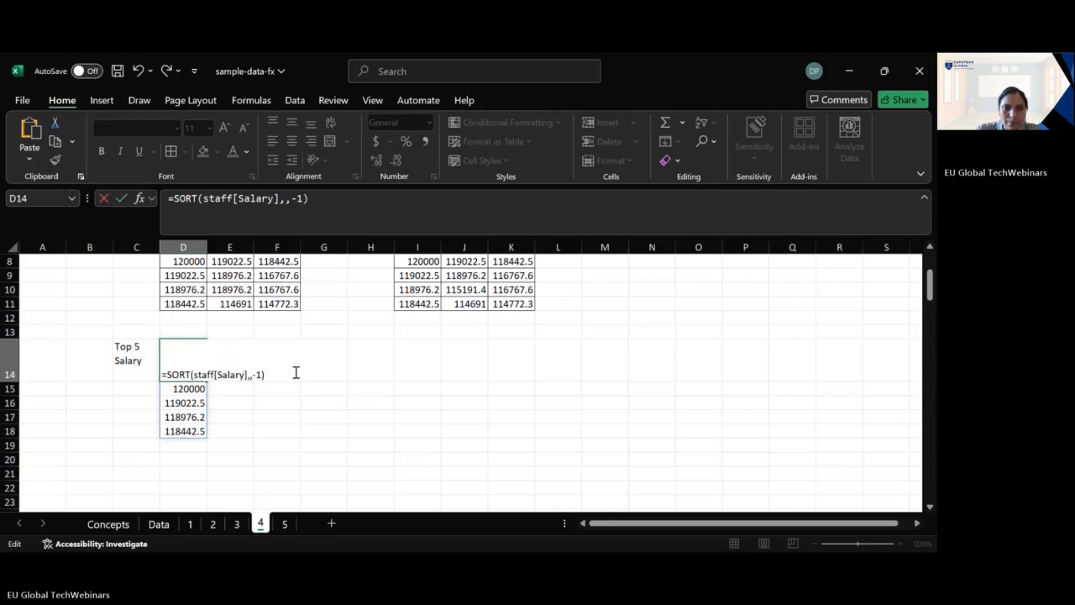
{"action": "key", "text": "Return"}
- Look through the sorted salaries and wrap D14's formula in TAKE with 5 rows, giving =TAKE(SORT(staff[Salary],,-1),5)
{"action": "left_click", "coordinate": [190, 373]}
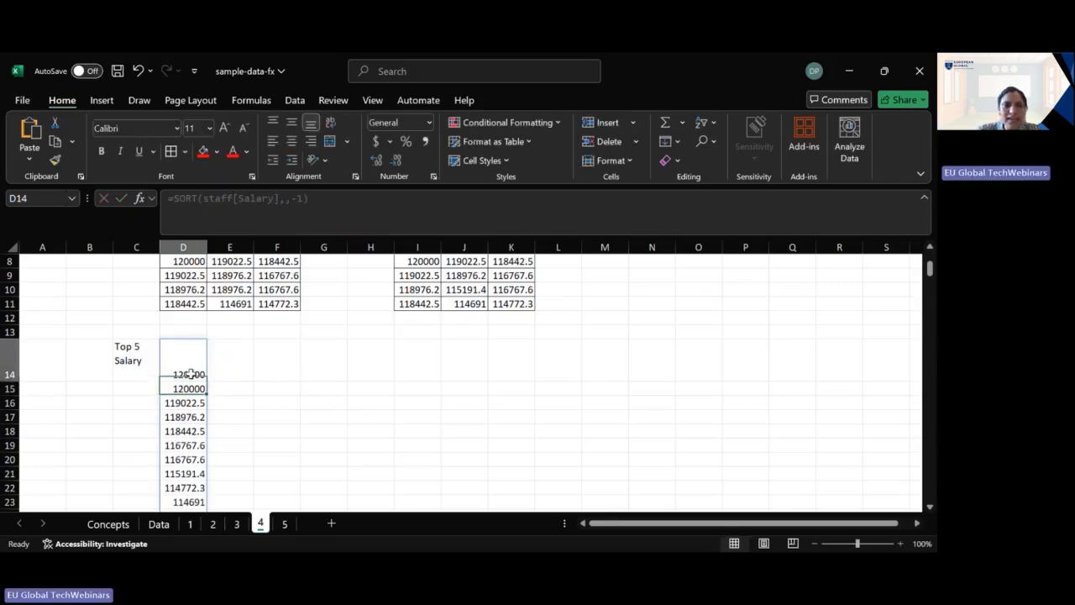
{"action": "scroll", "coordinate": [183, 403], "scroll_direction": "down", "scroll_amount": 20}
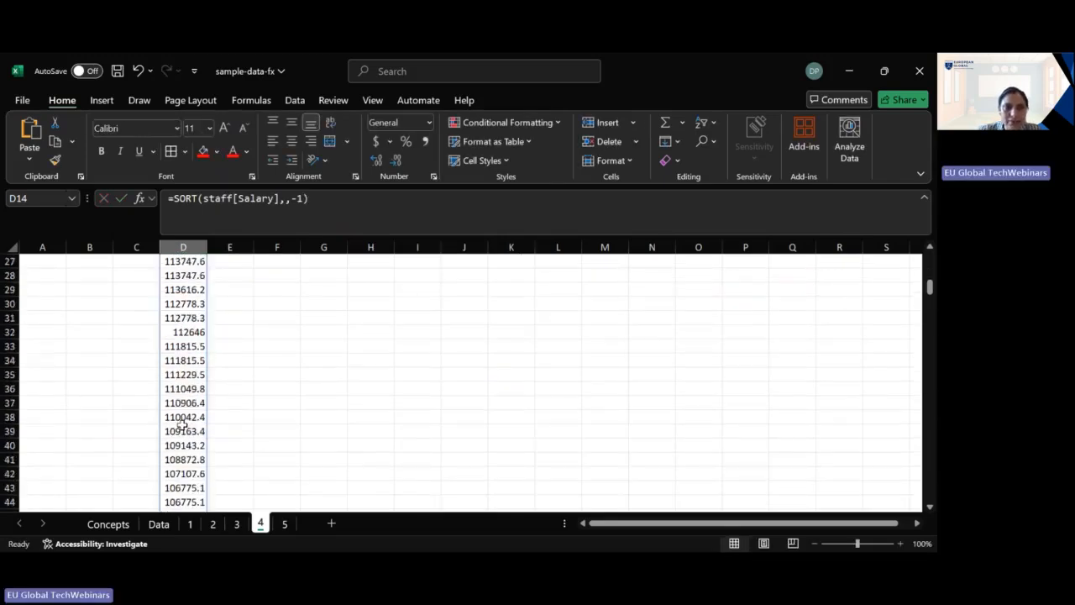
{"action": "scroll", "coordinate": [181, 430], "scroll_direction": "down", "scroll_amount": 20}
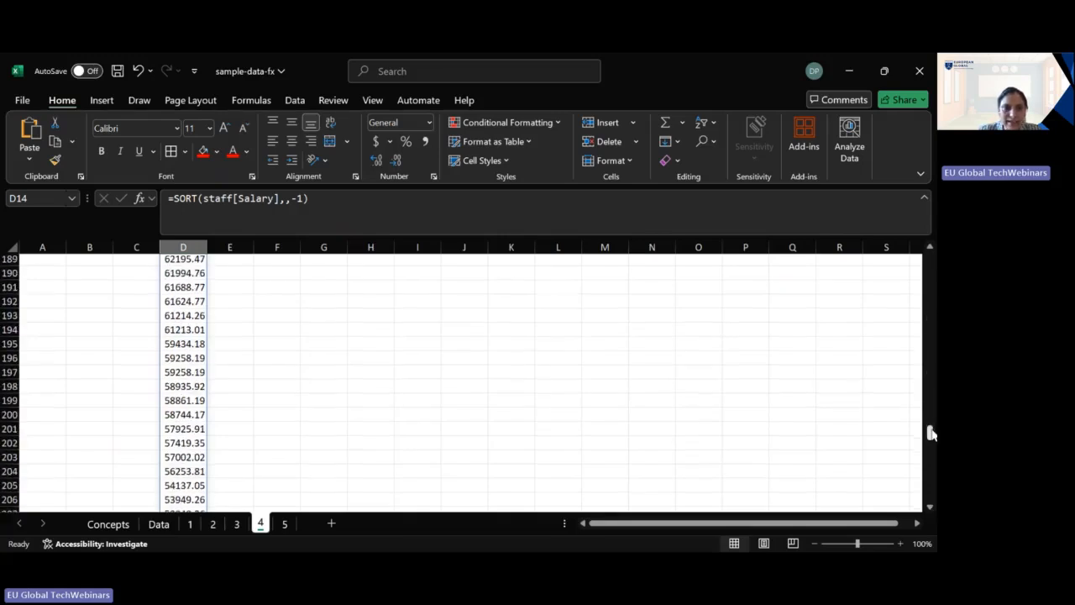
{"action": "left_click_drag", "start_coordinate": [930, 432], "coordinate": [926, 264]}
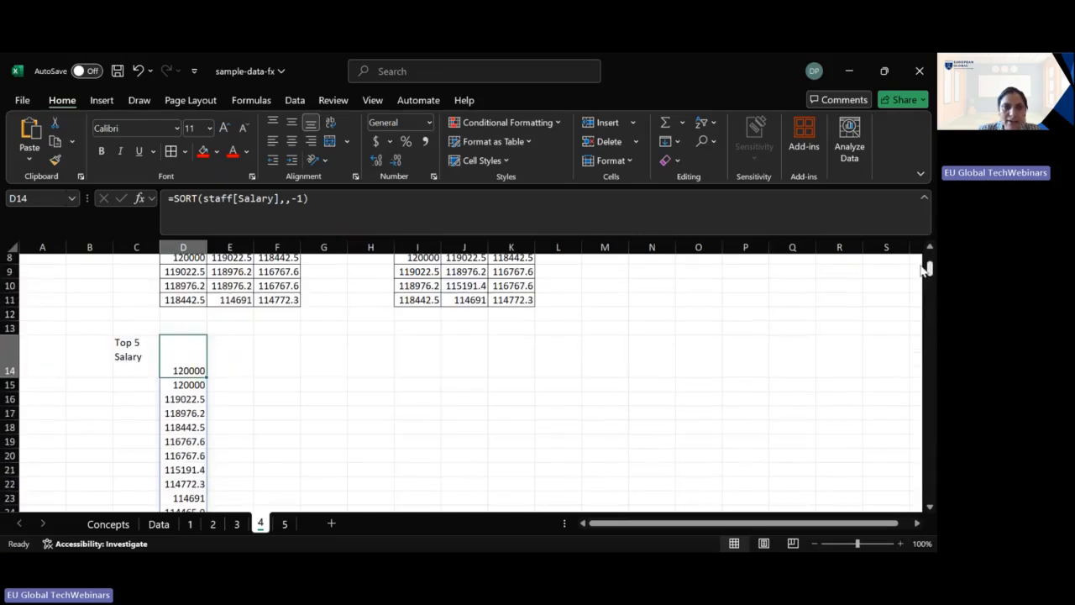
{"action": "double_click", "coordinate": [179, 370]}
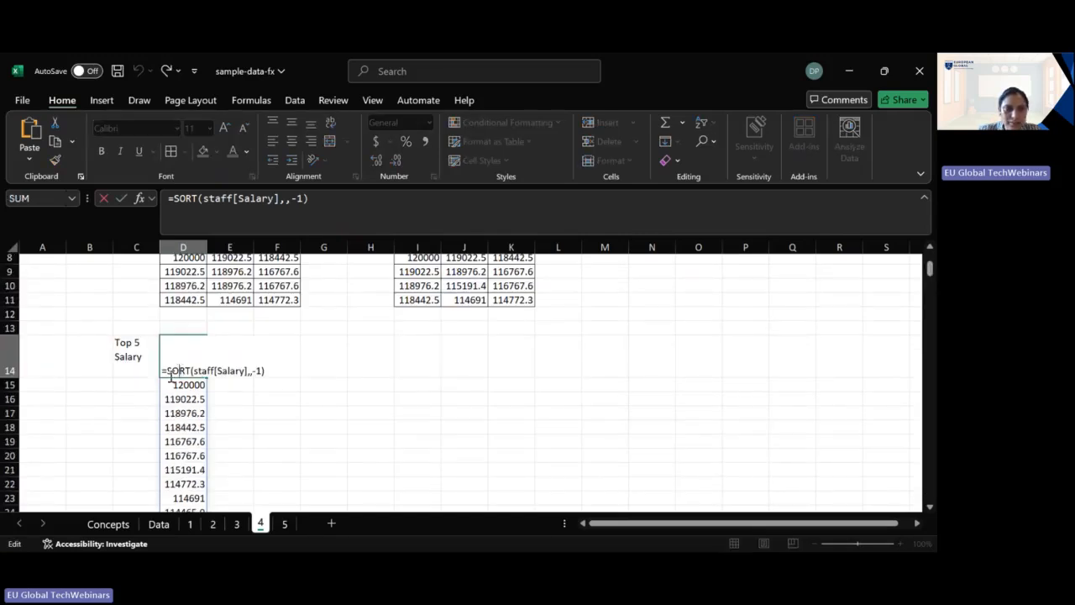
{"action": "type", "text": "T"}
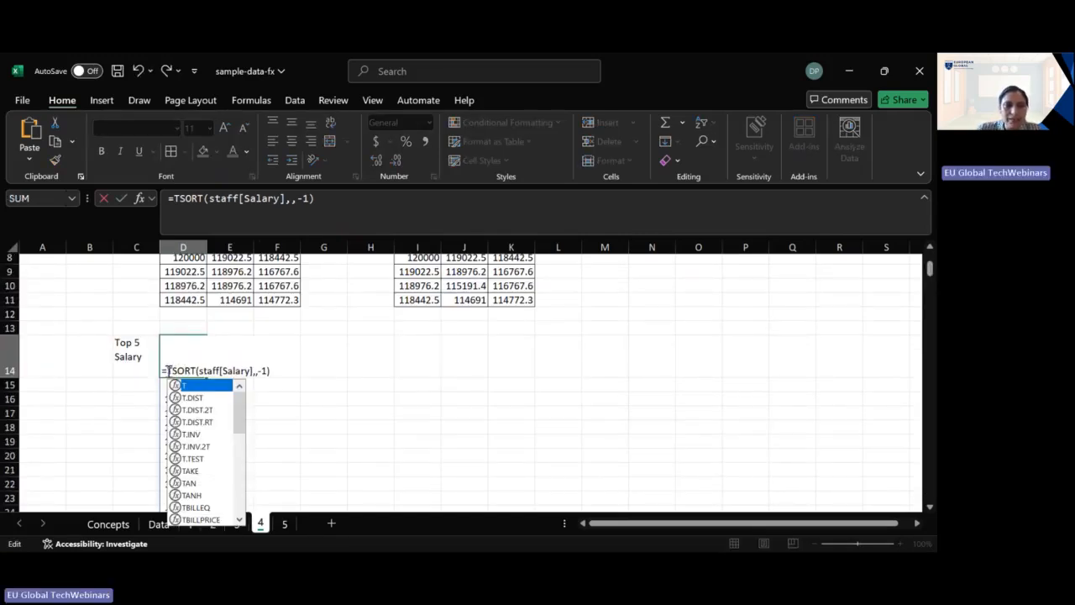
{"action": "type", "text": "AKE("}
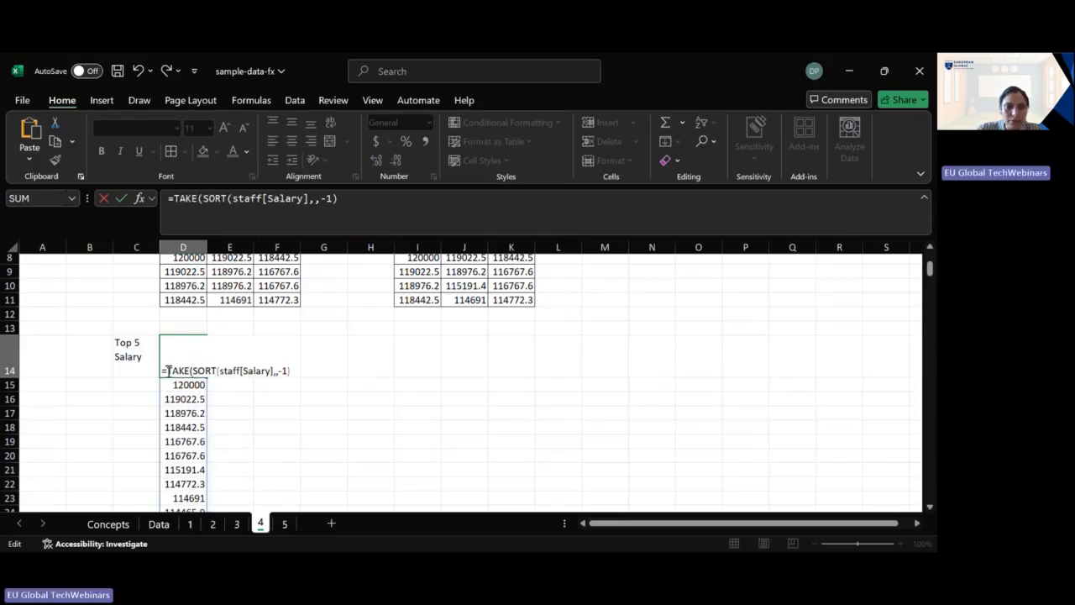
{"action": "type", "text": ",5"}
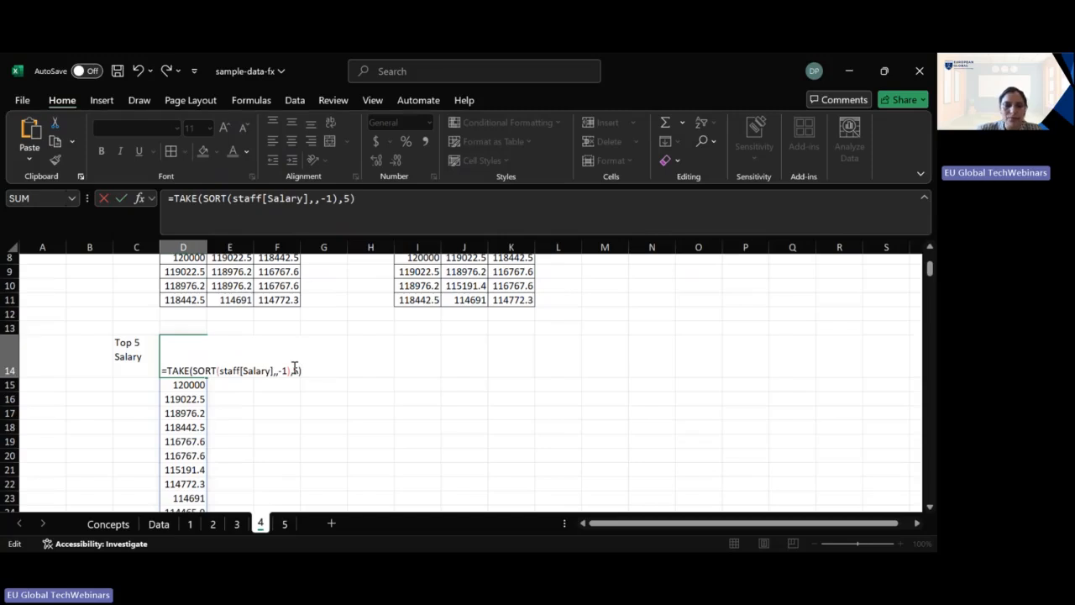
{"action": "key", "text": "Return"}
{"action": "left_click_drag", "start_coordinate": [179, 358], "coordinate": [178, 428]}
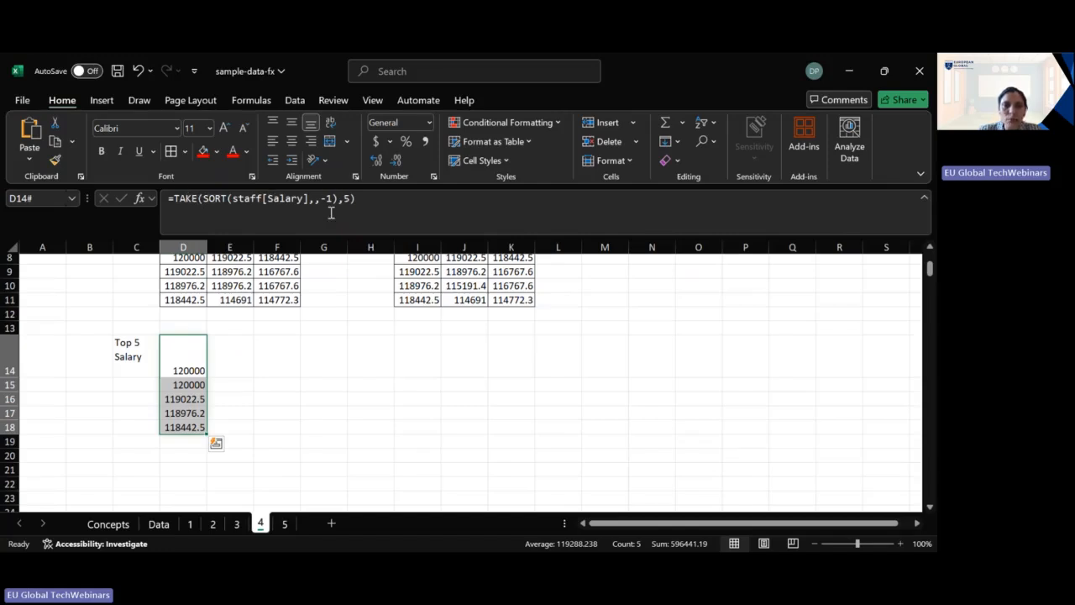
- Examine the UNIQUE department formula in E5 and the COUNTA formula in G5 on sheet 5, checking the functions listed on Concepts
{"action": "left_click", "coordinate": [284, 524]}
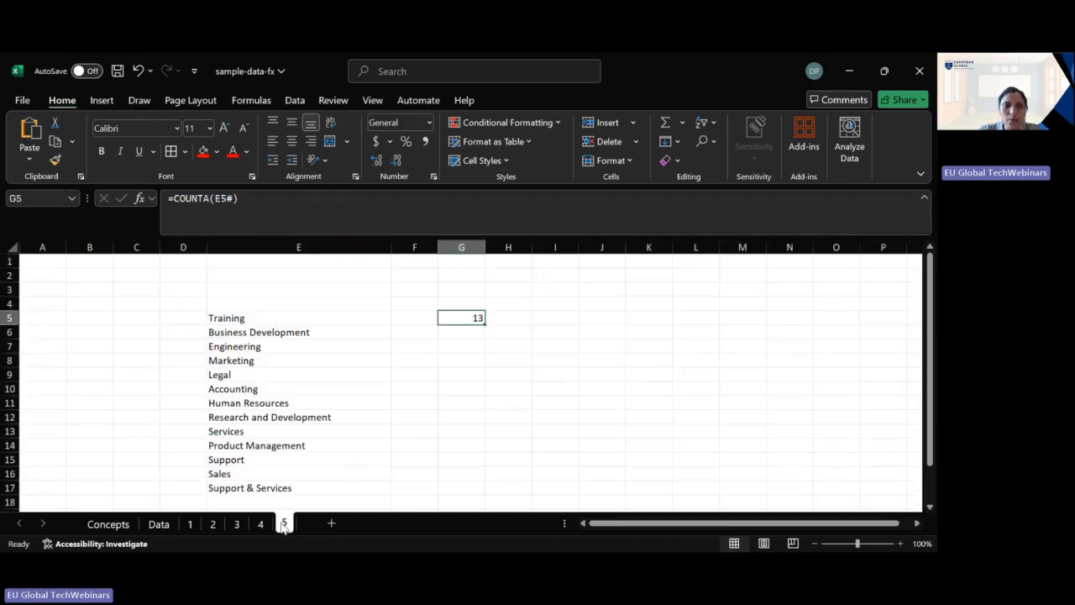
{"action": "left_click", "coordinate": [119, 524]}
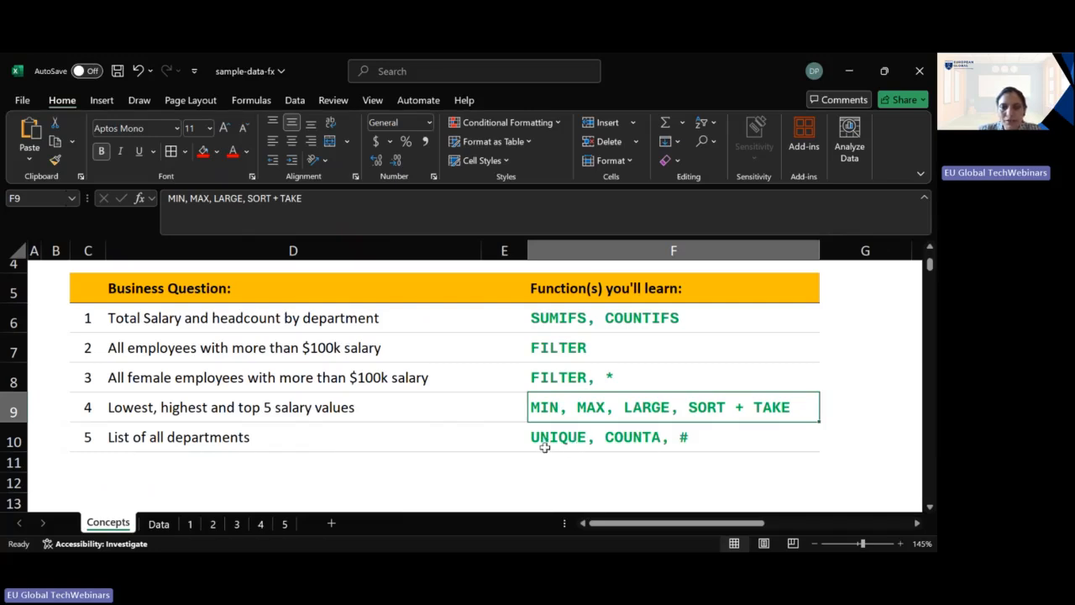
{"action": "left_click", "coordinate": [285, 523]}
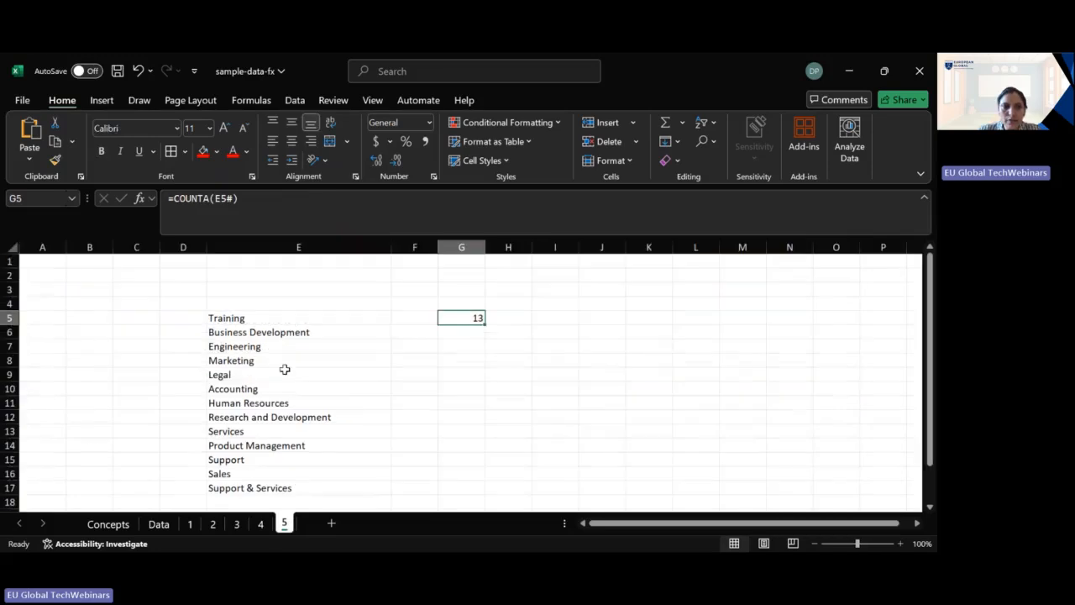
{"action": "left_click", "coordinate": [278, 317]}
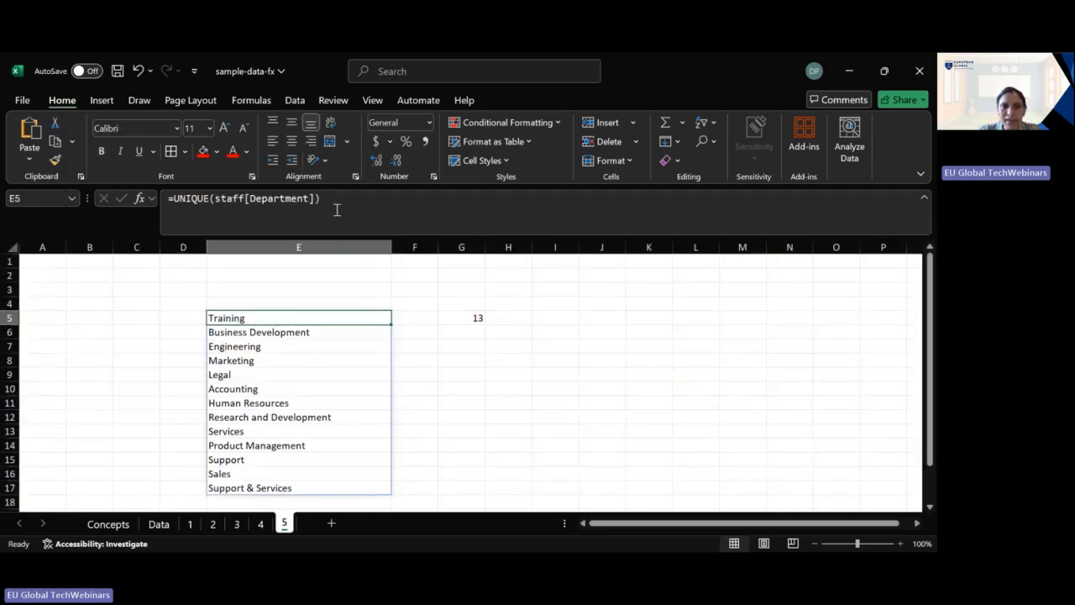
{"action": "left_click_drag", "start_coordinate": [295, 317], "coordinate": [298, 488]}
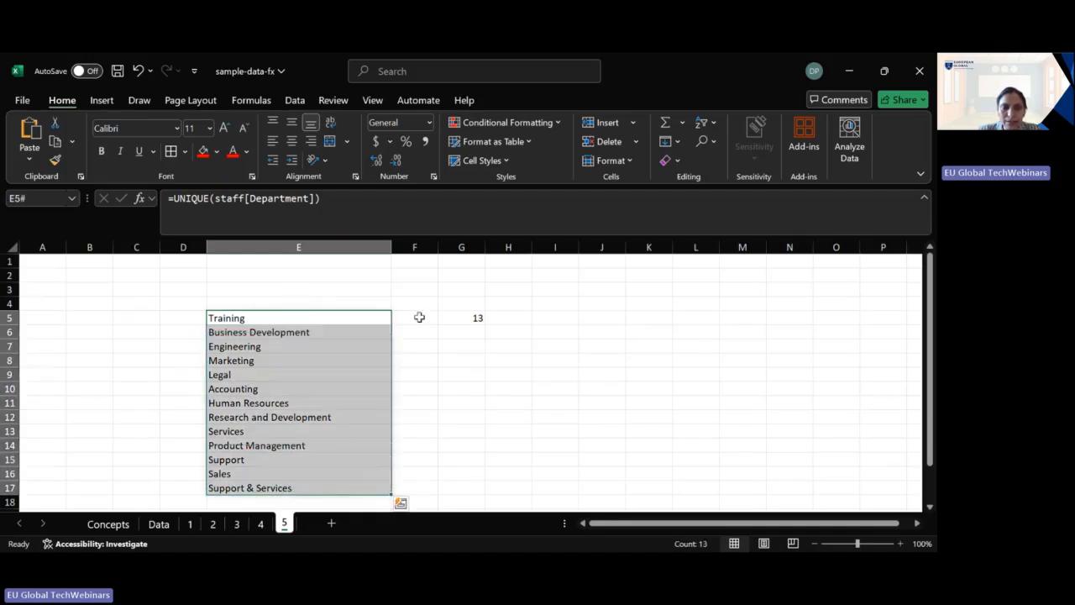
{"action": "left_click", "coordinate": [466, 319]}
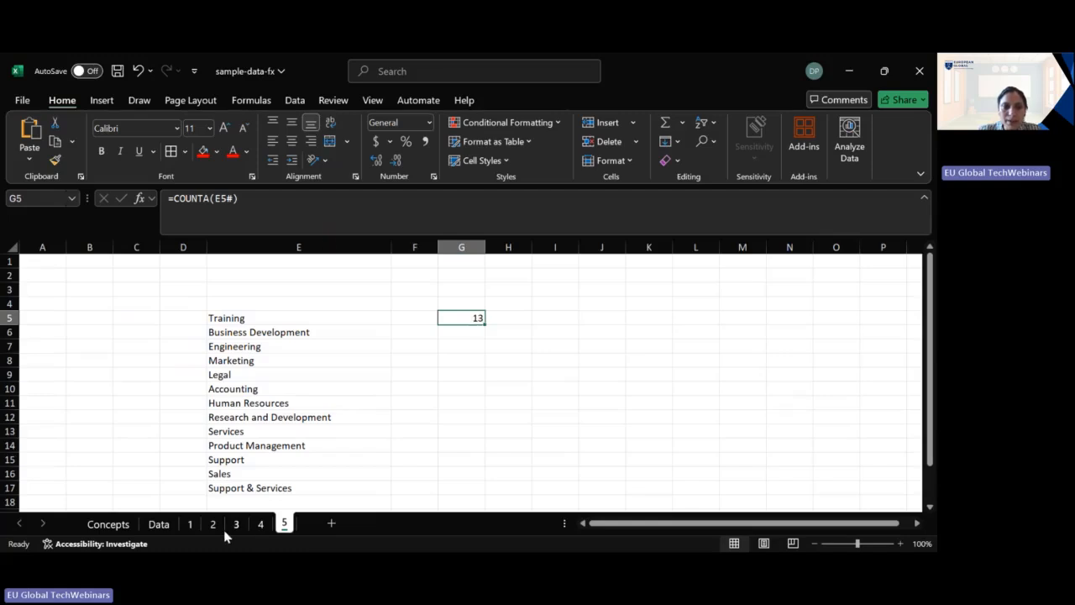
- On the Data sheet, change the department in the table's last row, cell G265, to Product Planning and save the workbook
{"action": "left_click", "coordinate": [159, 523]}
{"action": "double_click", "coordinate": [383, 448]}
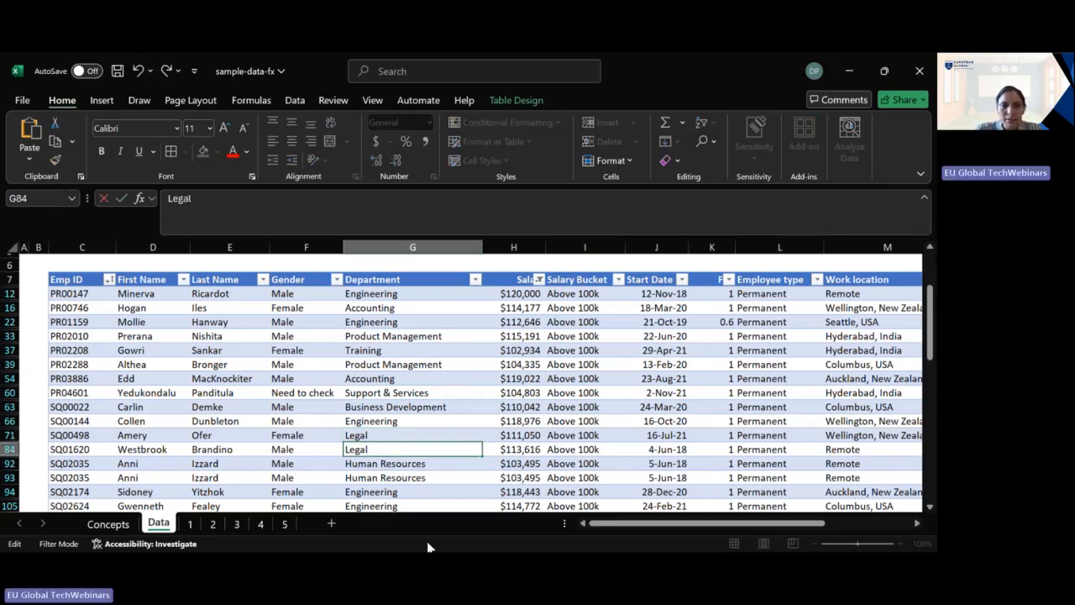
{"action": "scroll", "coordinate": [436, 426], "scroll_direction": "down", "scroll_amount": 20}
{"action": "left_click", "coordinate": [437, 428]}
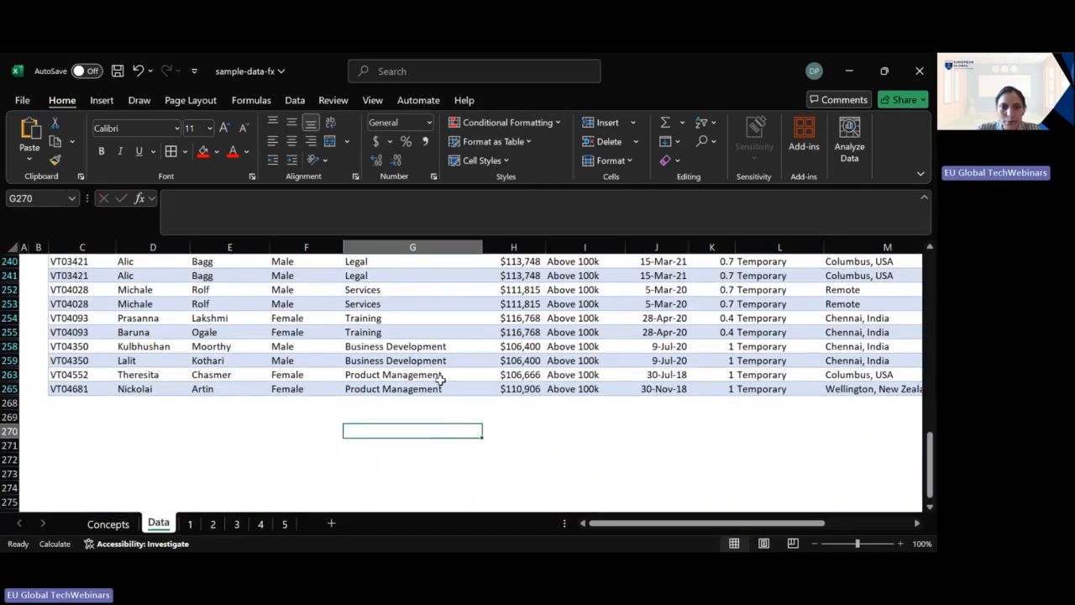
{"action": "left_click", "coordinate": [442, 387]}
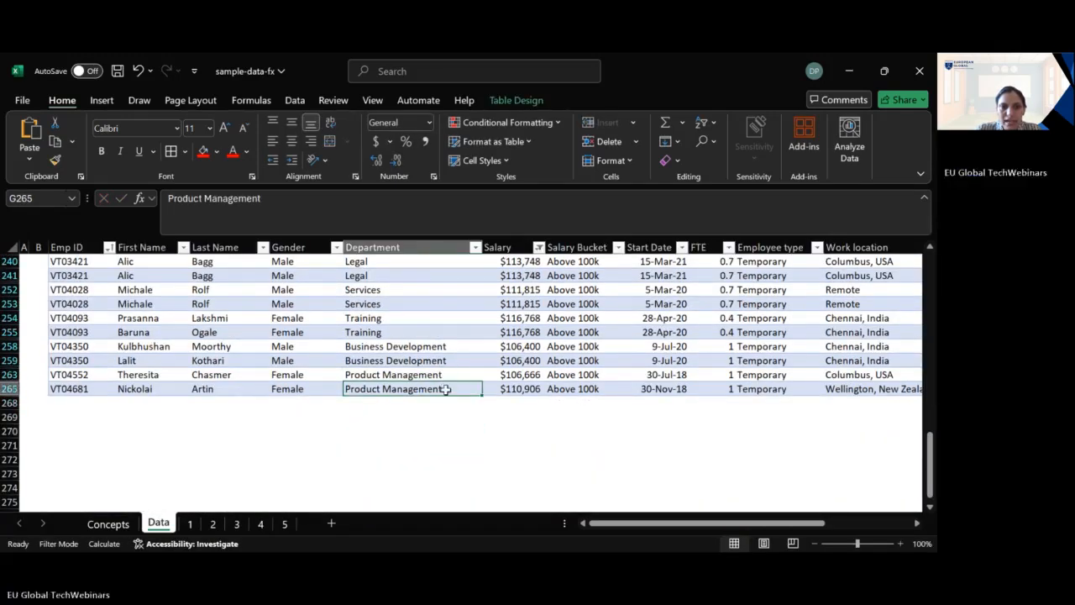
{"action": "double_click", "coordinate": [447, 389]}
{"action": "key", "text": "BackSpace"}
{"action": "key", "text": "BackSpace"}
{"action": "key", "text": "BackSpace"}
{"action": "key", "text": "BackSpace"}
{"action": "key", "text": "BackSpace"}
{"action": "key", "text": "BackSpace"}
{"action": "key", "text": "BackSpace"}
{"action": "key", "text": "BackSpace"}
{"action": "key", "text": "BackSpace"}
{"action": "key", "text": "BackSpace"}
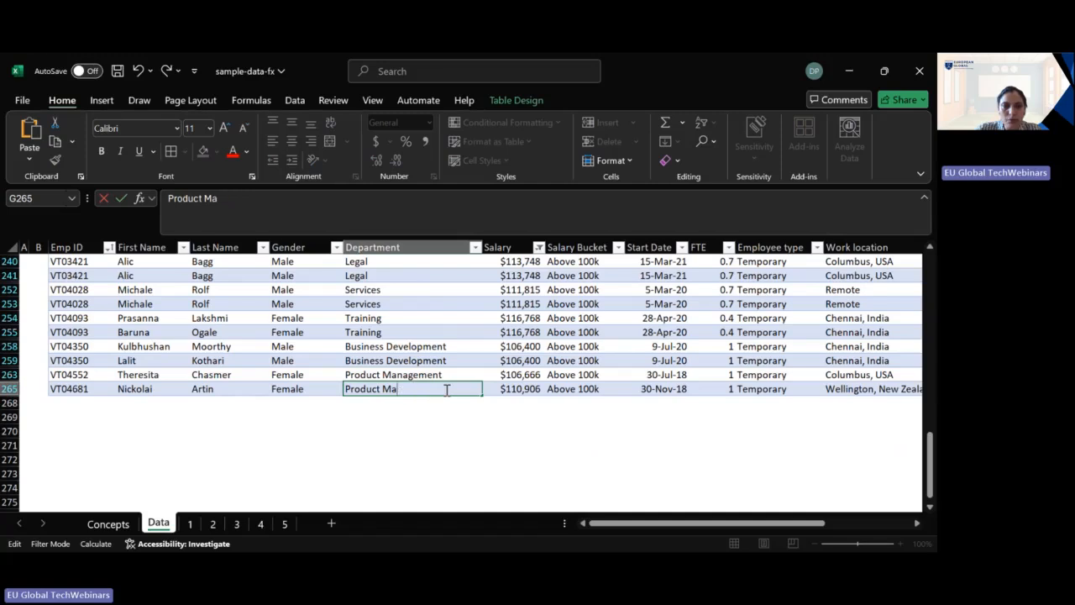
{"action": "type", "text": "Planning"}
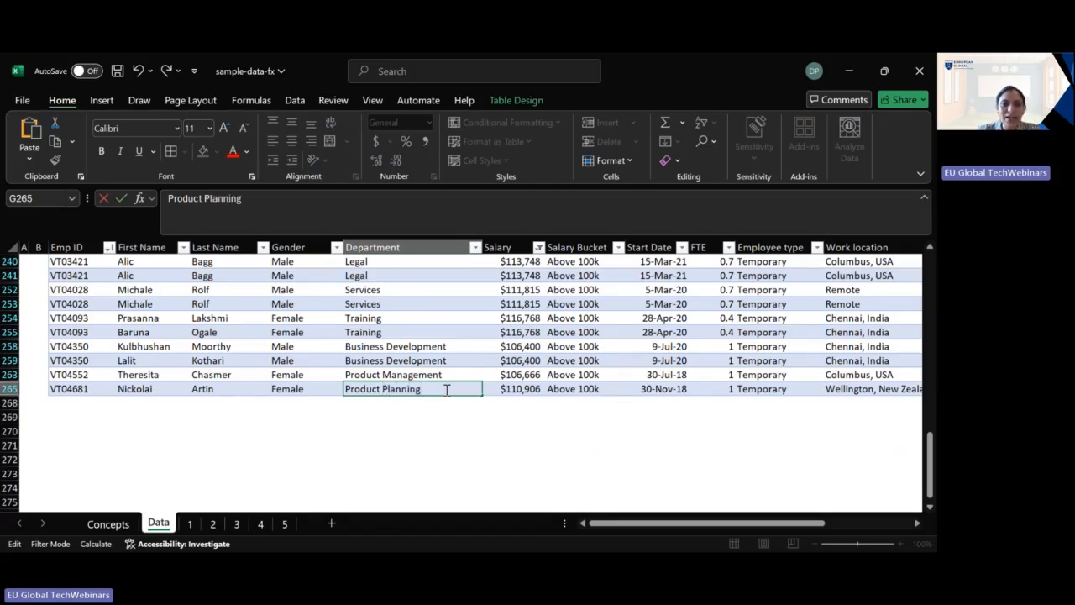
{"action": "left_click", "coordinate": [427, 430]}
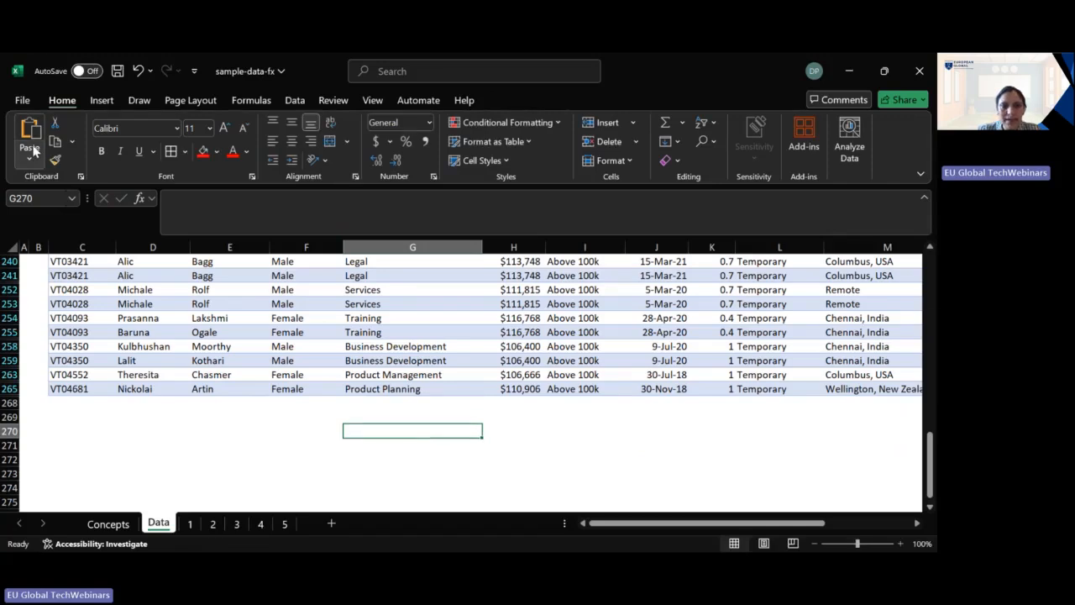
{"action": "left_click", "coordinate": [21, 101]}
{"action": "left_click", "coordinate": [37, 297]}
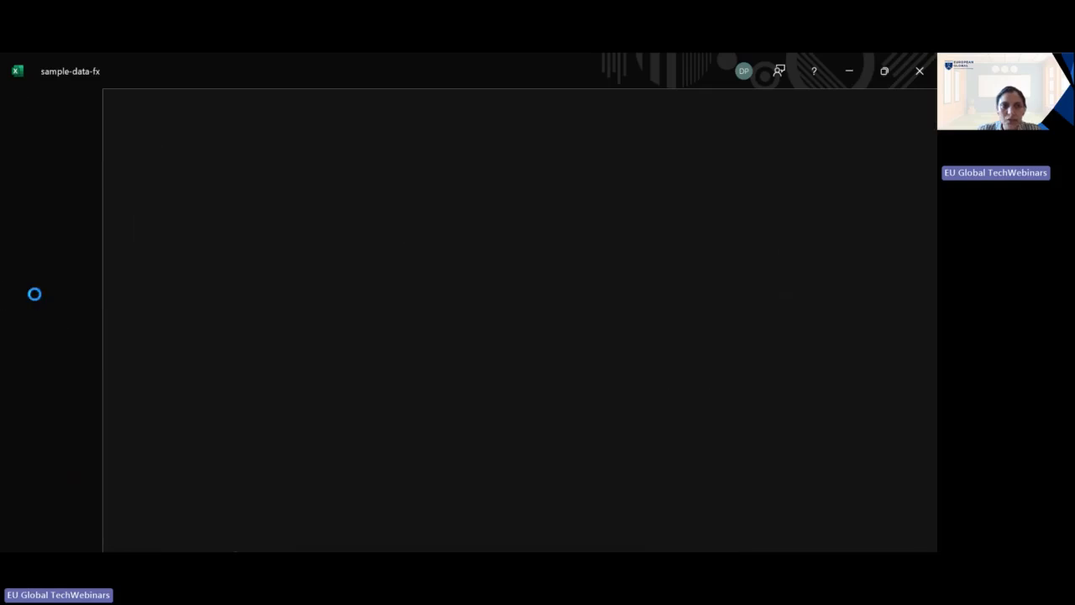
- Examine the UNIQUE department list spilling from E5 on sheet 5 and compare it with the COUNTA(E5#) formula in G5
{"action": "left_click", "coordinate": [283, 523]}
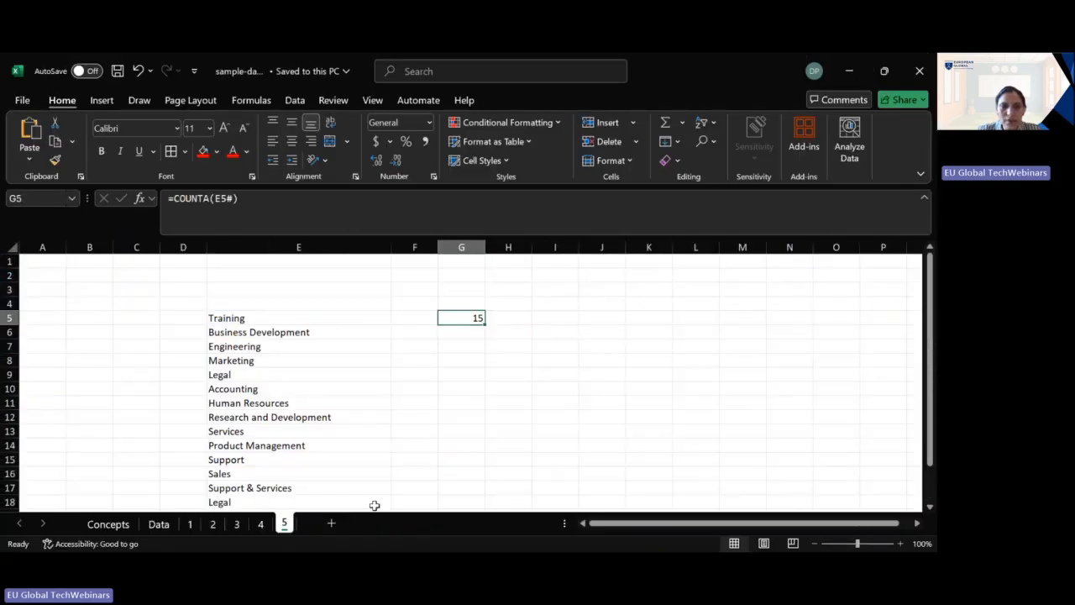
{"action": "scroll", "coordinate": [327, 430], "scroll_direction": "down", "scroll_amount": 1}
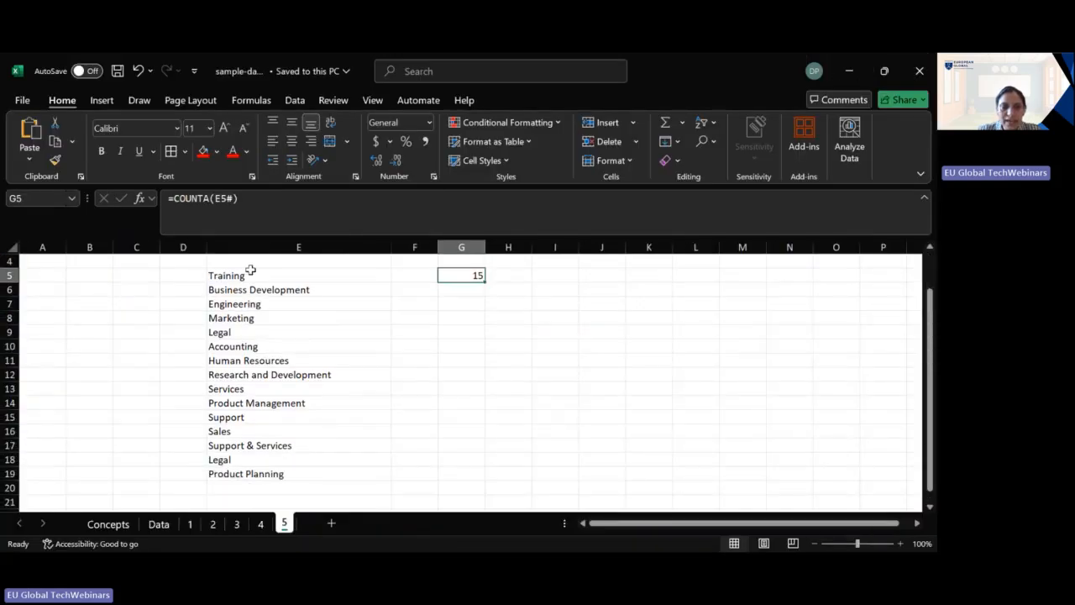
{"action": "left_click", "coordinate": [261, 474]}
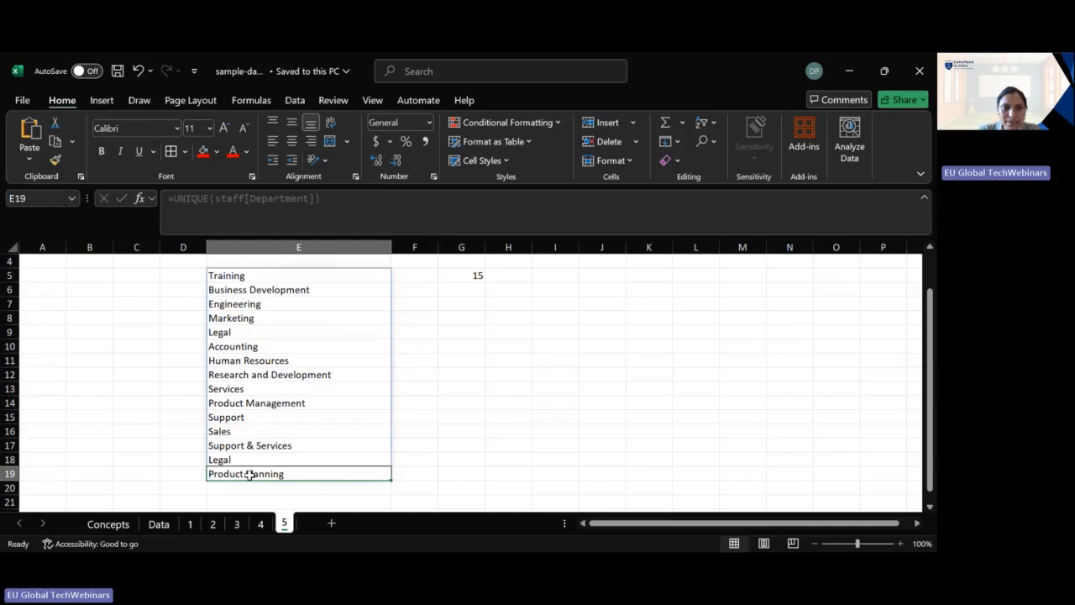
{"action": "left_click", "coordinate": [448, 280]}
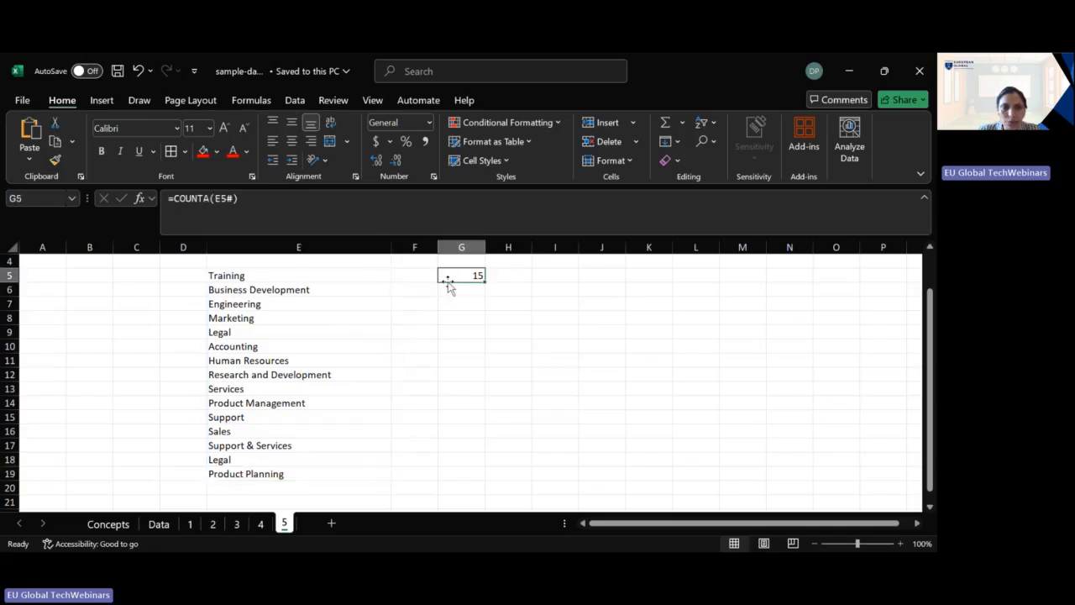
{"action": "left_click_drag", "start_coordinate": [260, 275], "coordinate": [254, 476]}
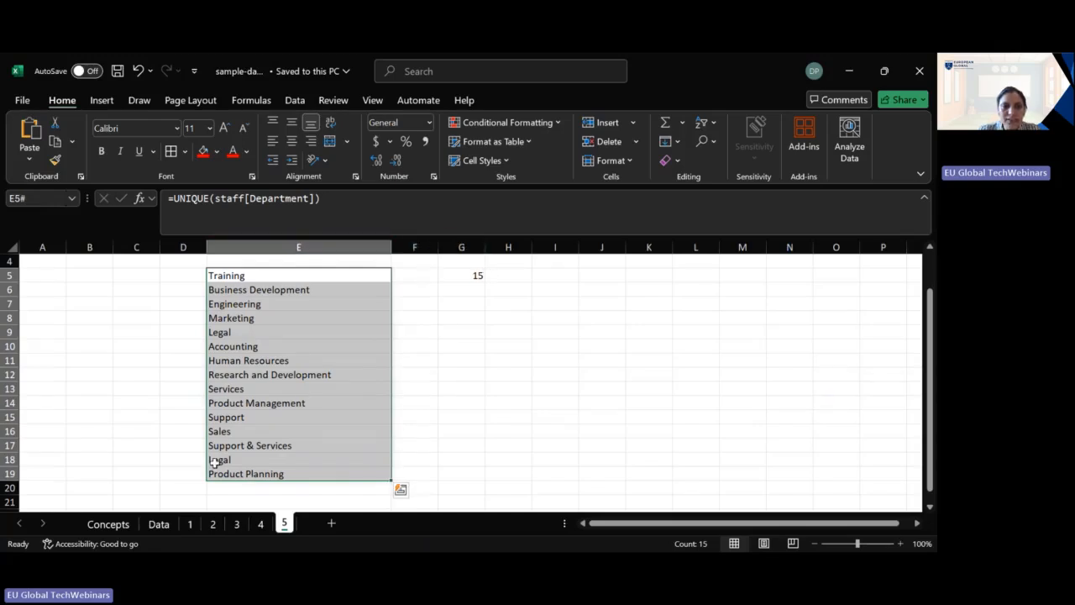
{"action": "left_click", "coordinate": [481, 275]}
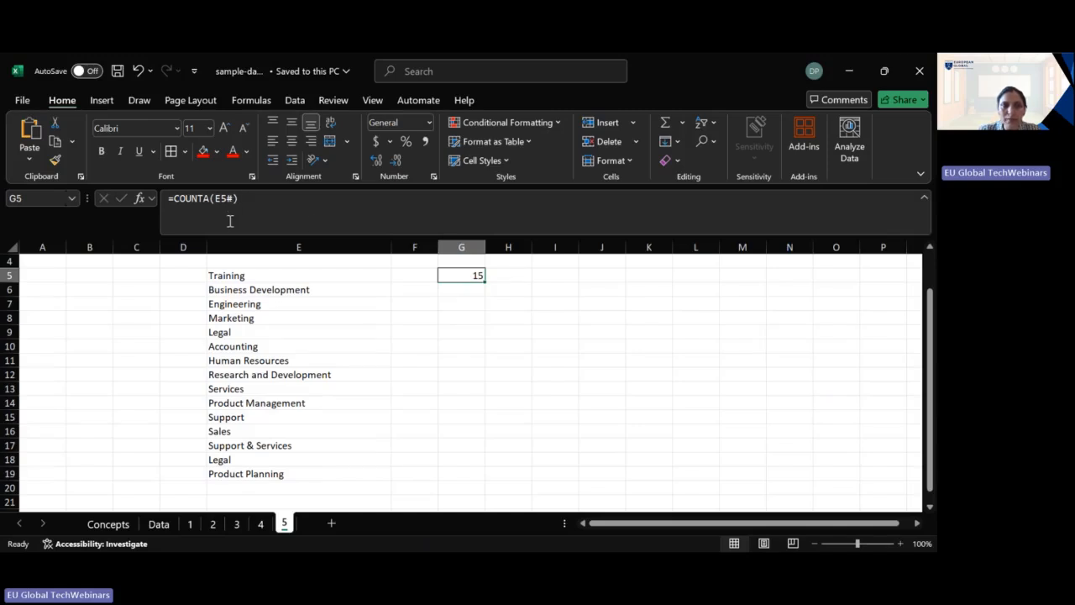
{"action": "left_click_drag", "start_coordinate": [227, 277], "coordinate": [255, 478]}
{"action": "left_click", "coordinate": [449, 284]}
{"action": "left_click", "coordinate": [461, 275]}
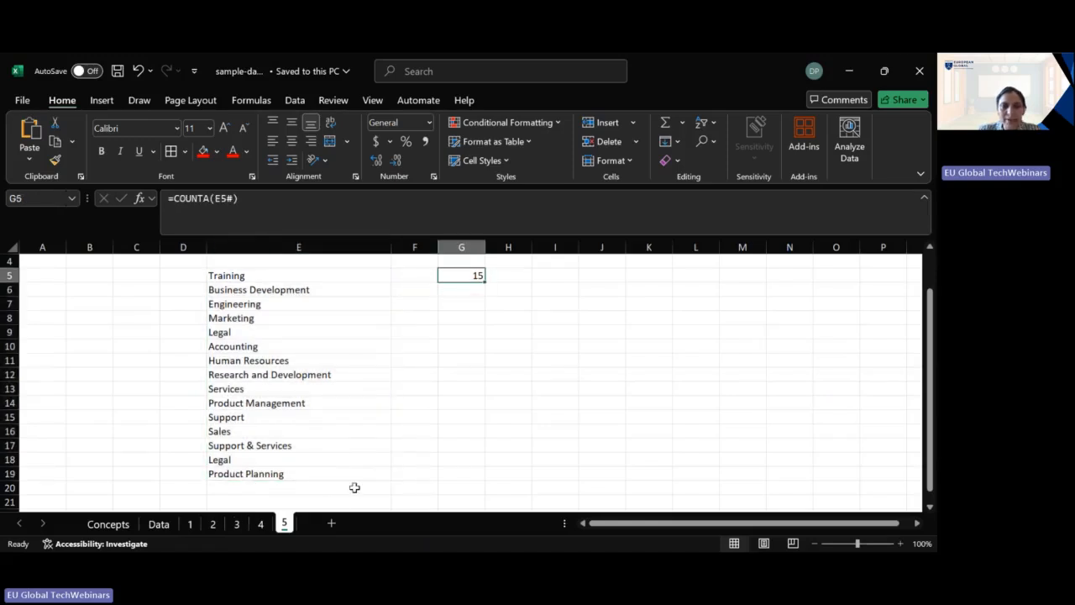
- Review the business questions and their functions on the Concepts sheet, and close the workbook
{"action": "left_click", "coordinate": [117, 526]}
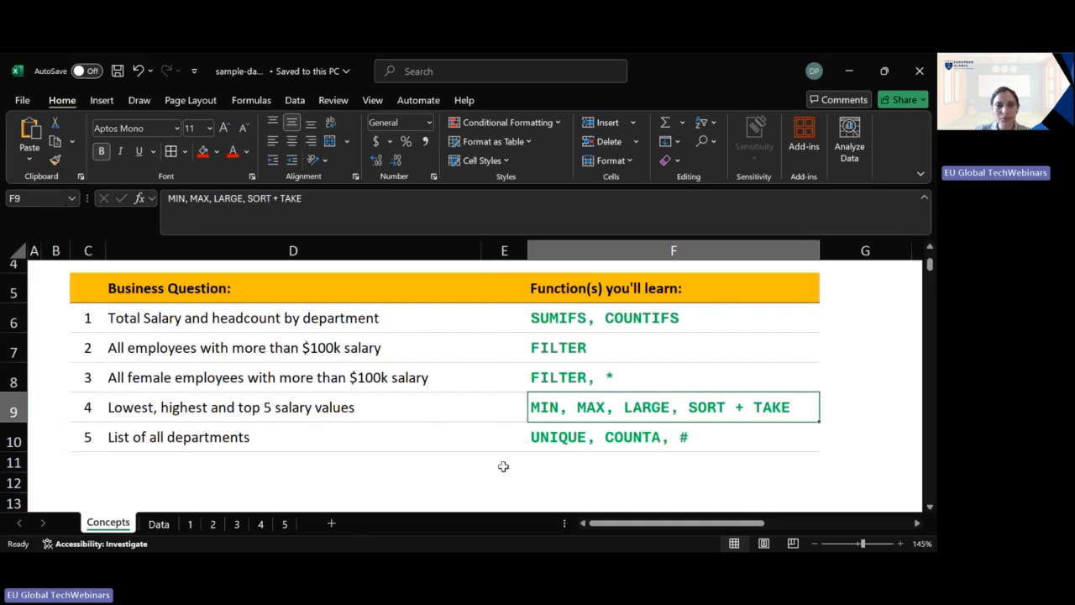
{"action": "left_click", "coordinate": [919, 72]}
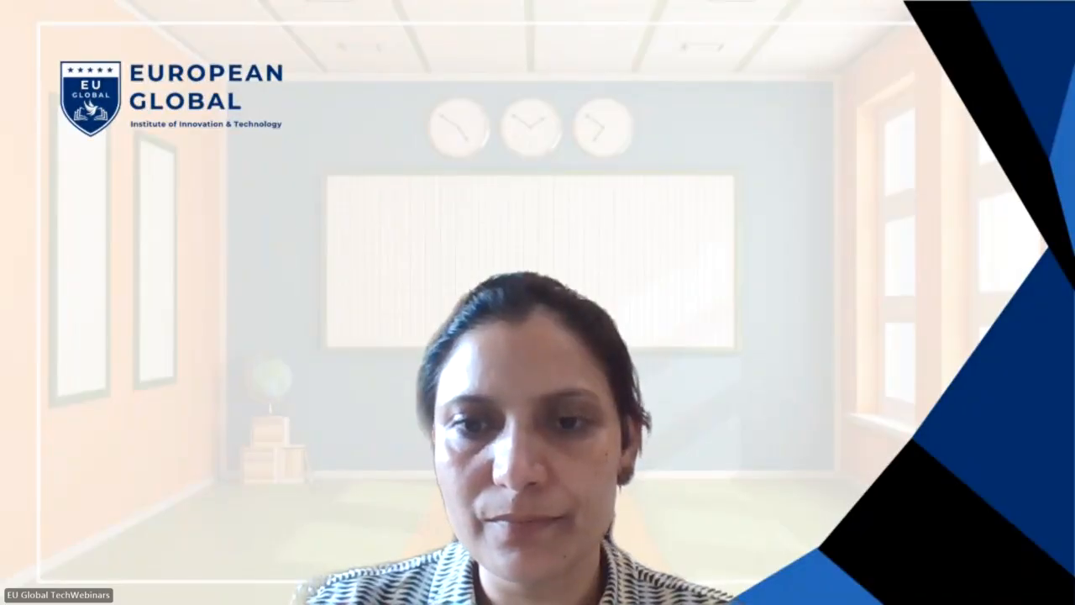